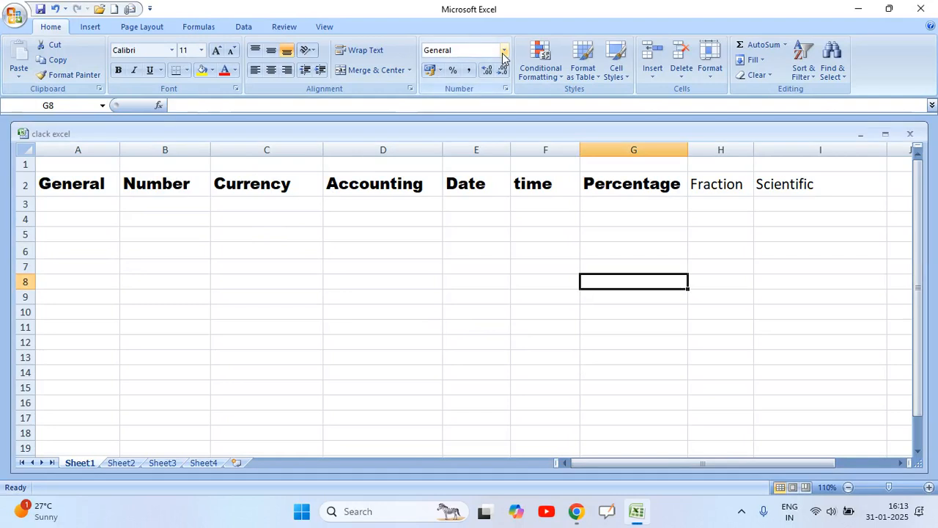
- Look through the list of available number formats, from General to Text
left_click(503, 52)
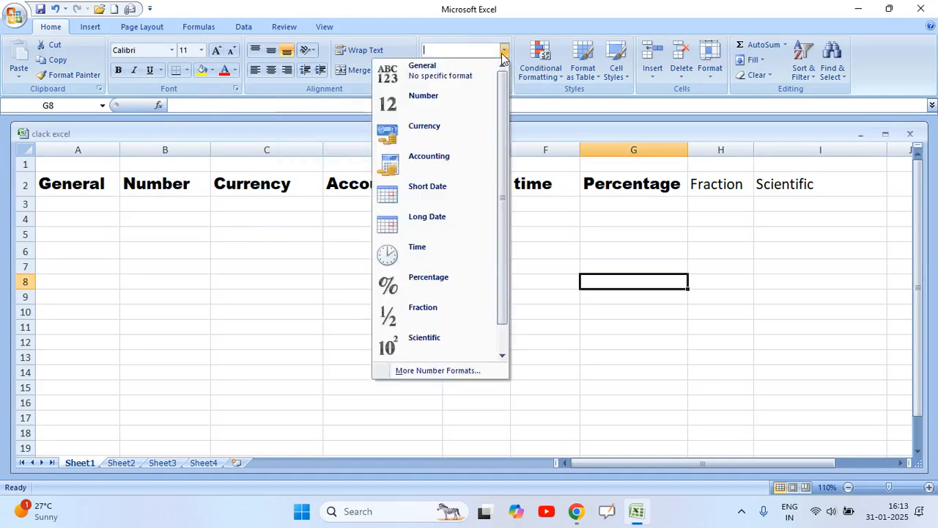
left_click(252, 275)
left_click(208, 280)
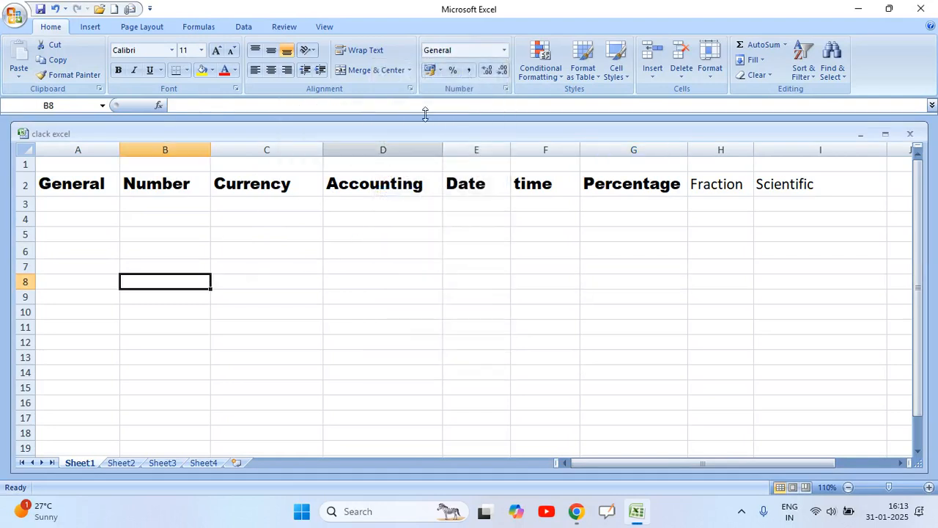
left_click(504, 50)
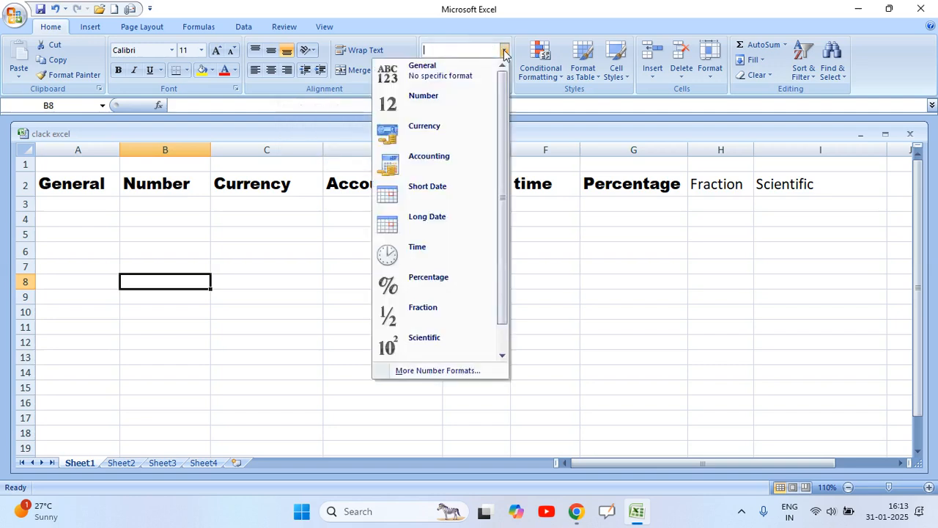
scroll(469, 169, "down", 1)
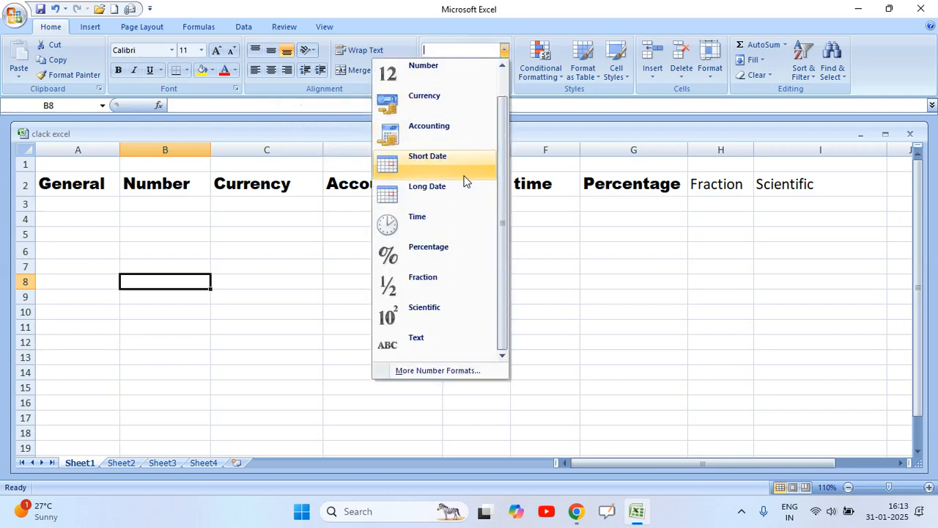
scroll(458, 219, "up", 1)
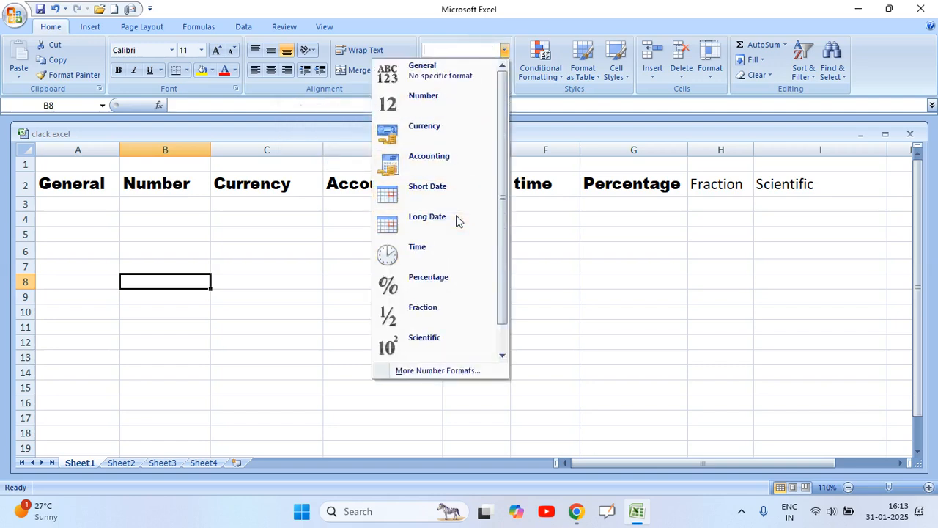
left_click(287, 293)
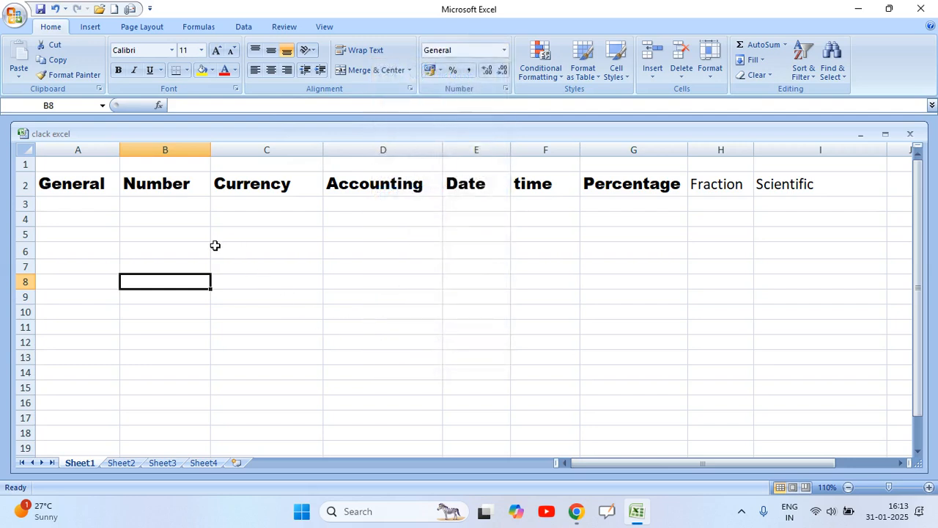
- Review the number format headings in row 2, from General through Scientific
left_click(162, 207)
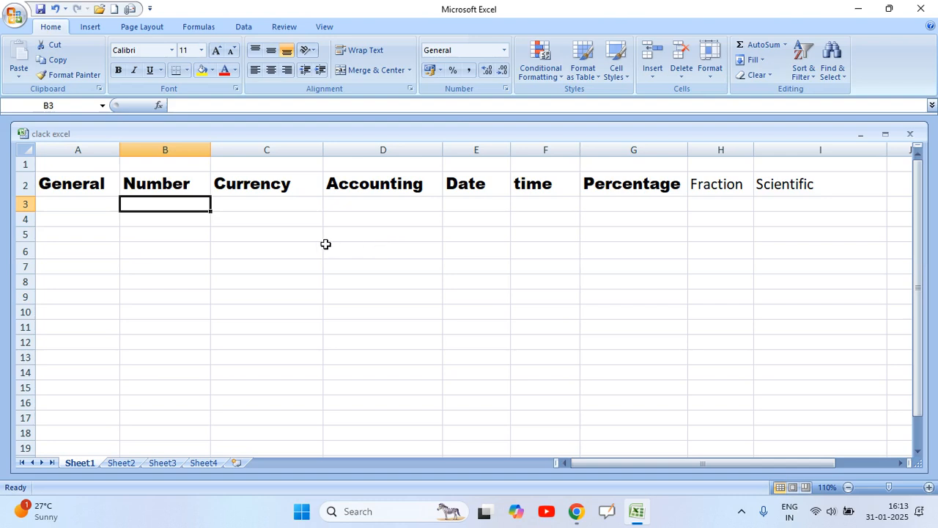
left_click(93, 190)
left_click(150, 202)
left_click(151, 189)
left_click(252, 185)
left_click(367, 187)
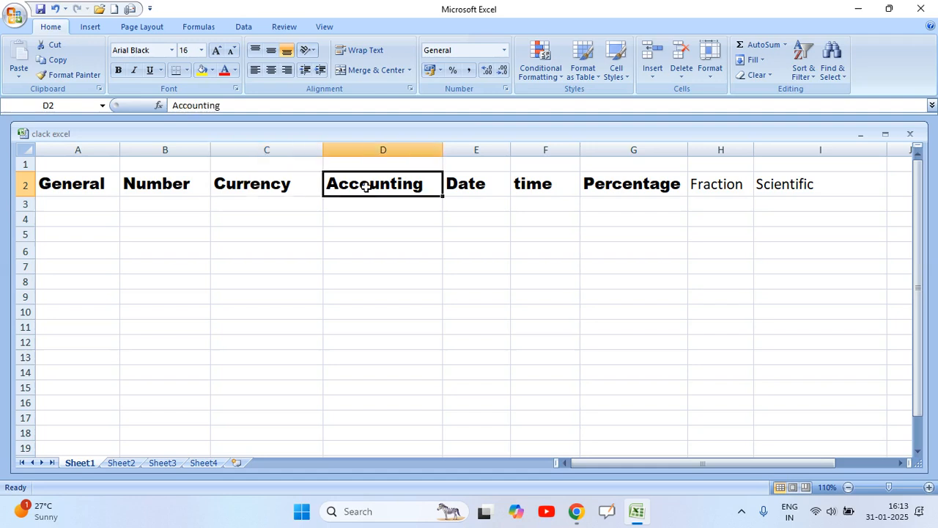
left_click(467, 183)
left_click(534, 185)
left_click(613, 190)
left_click(709, 190)
left_click(780, 187)
left_click(369, 248)
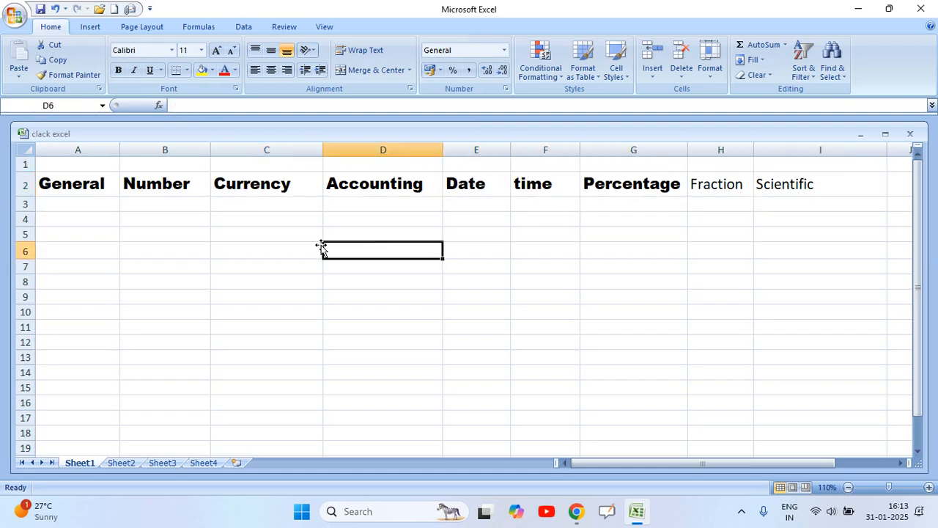
- Examine the number format choices for cells A3 and B3 under the General and Number headings
left_click(178, 202)
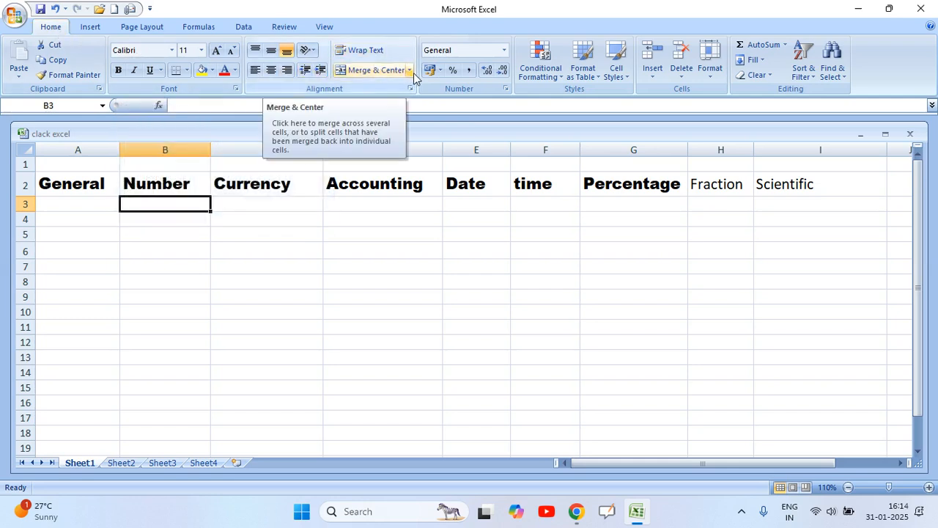
left_click(505, 51)
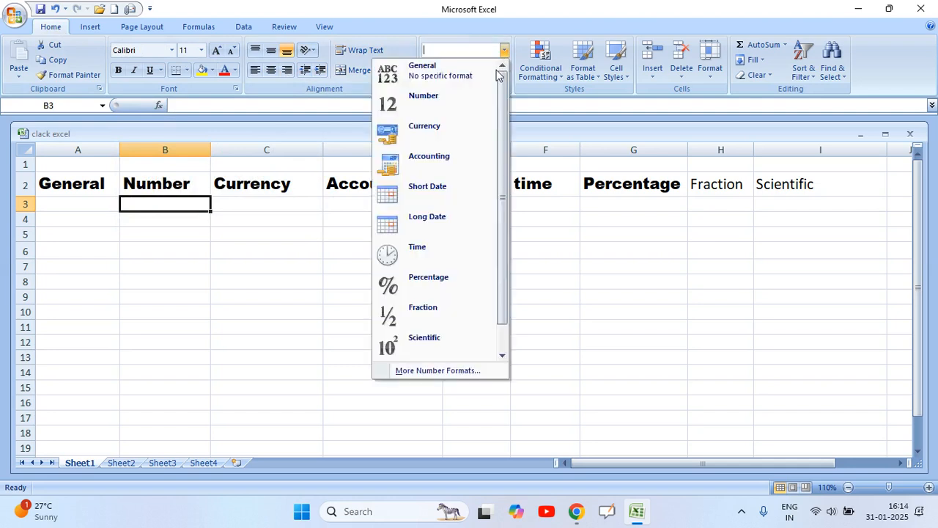
left_click(192, 265)
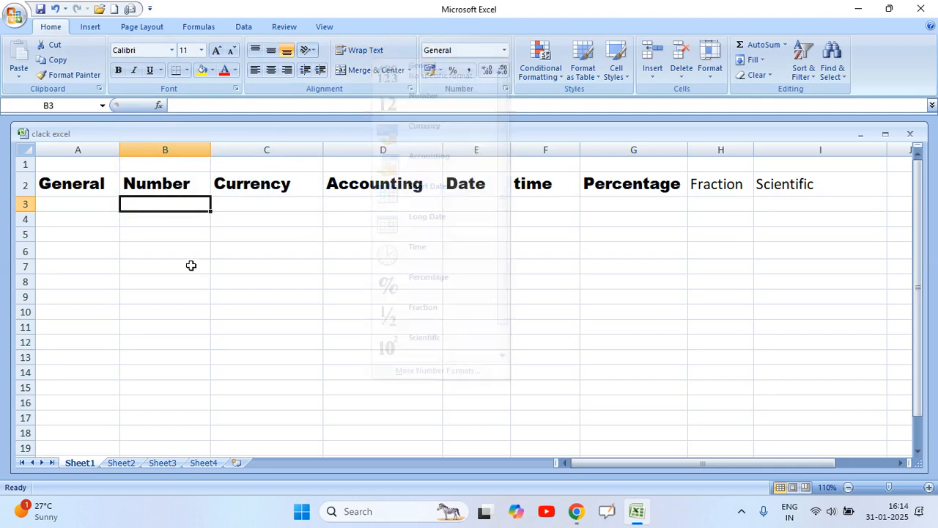
left_click(79, 207)
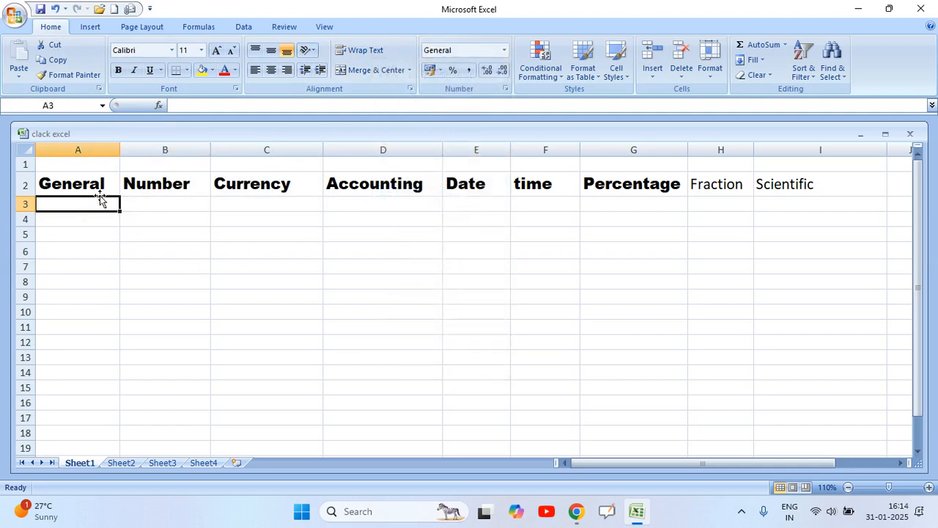
left_click(504, 50)
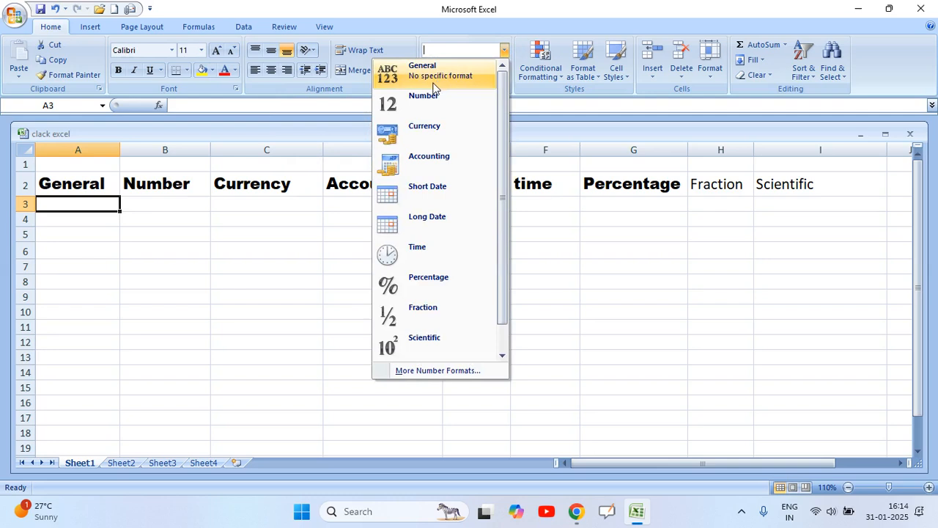
left_click(140, 203)
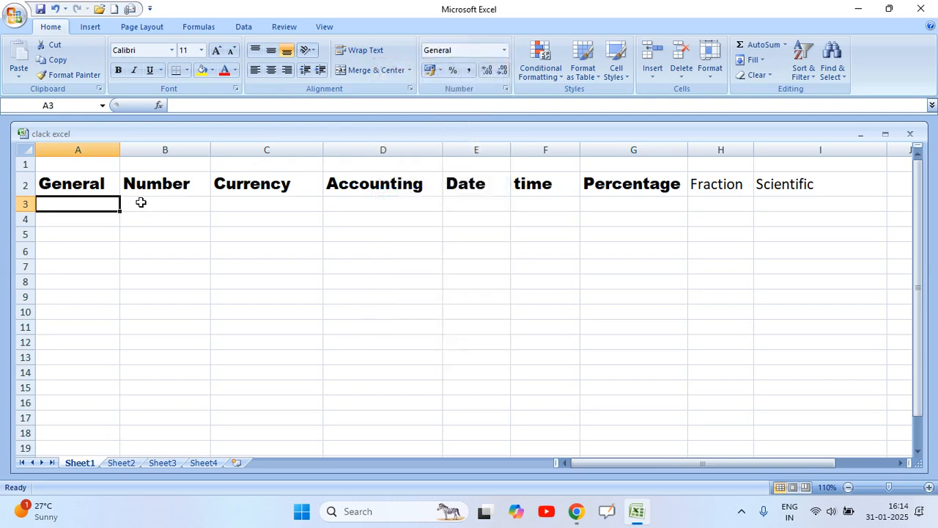
left_click(141, 202)
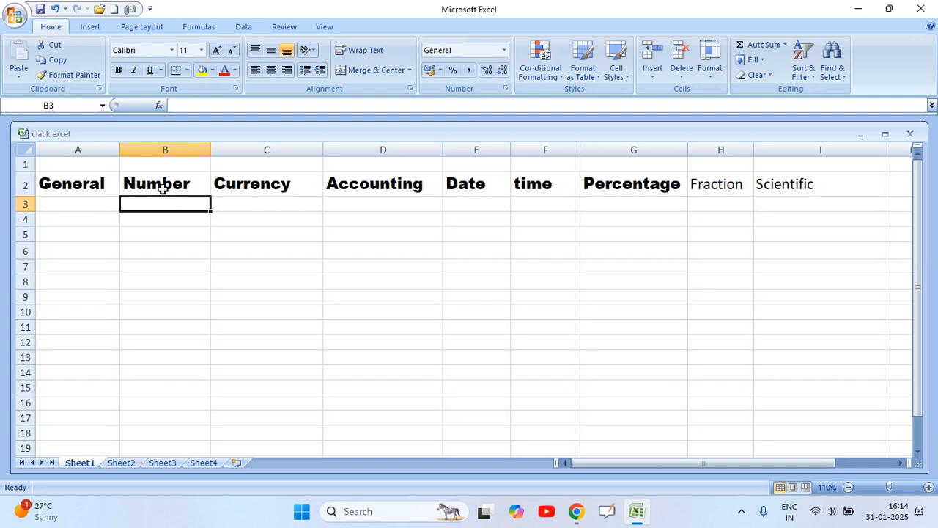
left_click(504, 49)
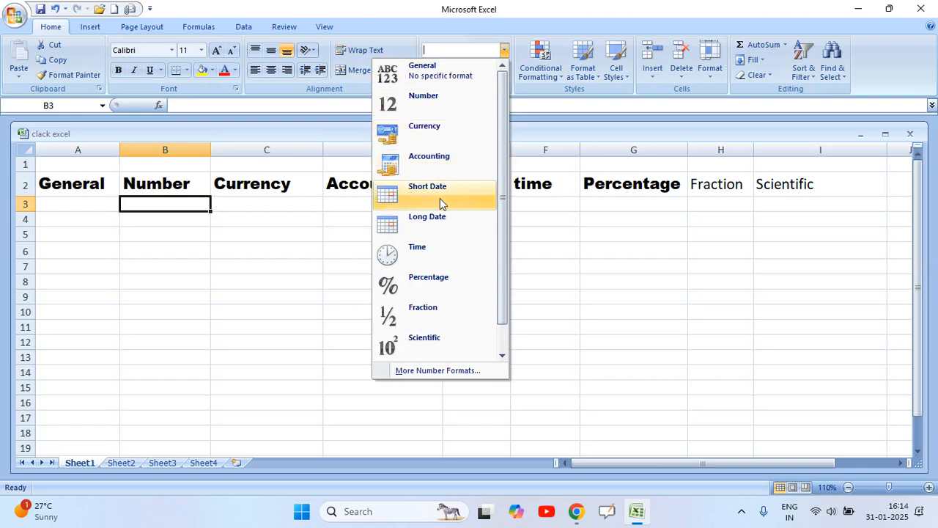
left_click(272, 202)
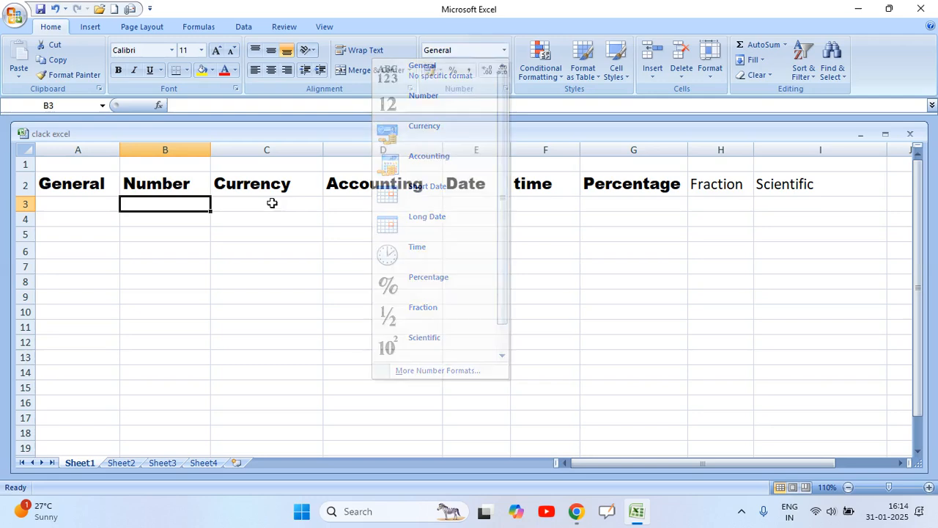
left_click(272, 203)
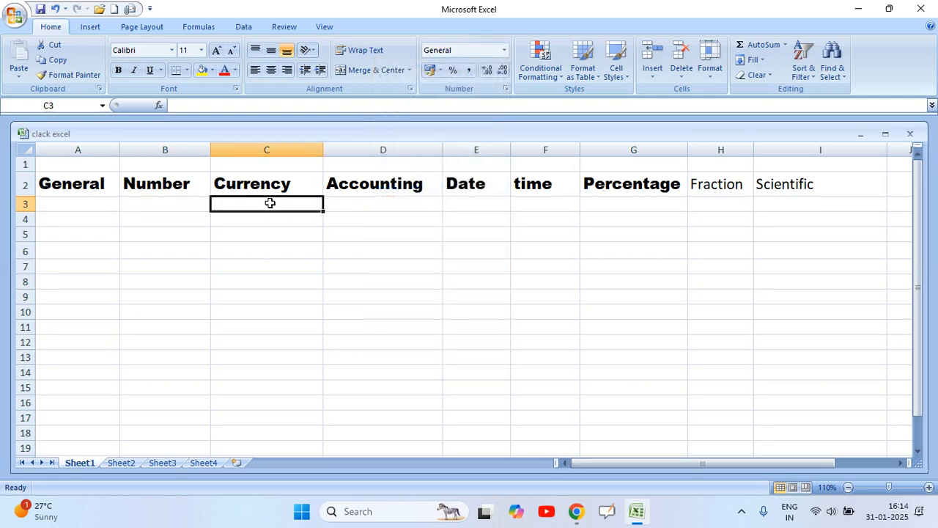
left_click(343, 203)
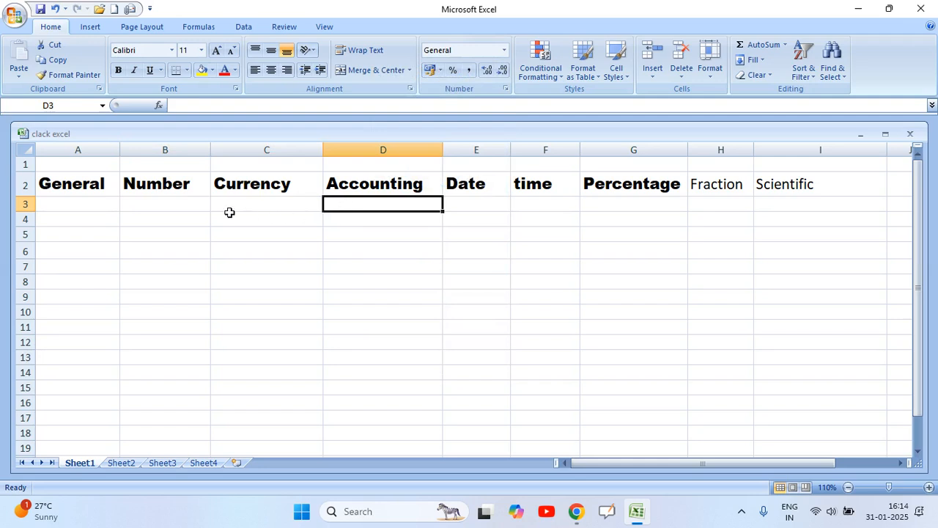
left_click(160, 203)
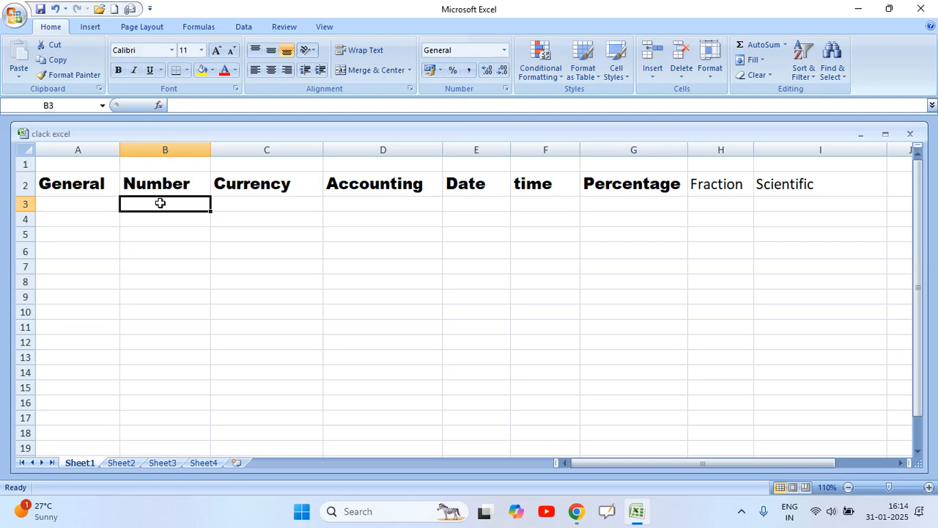
left_click(92, 202)
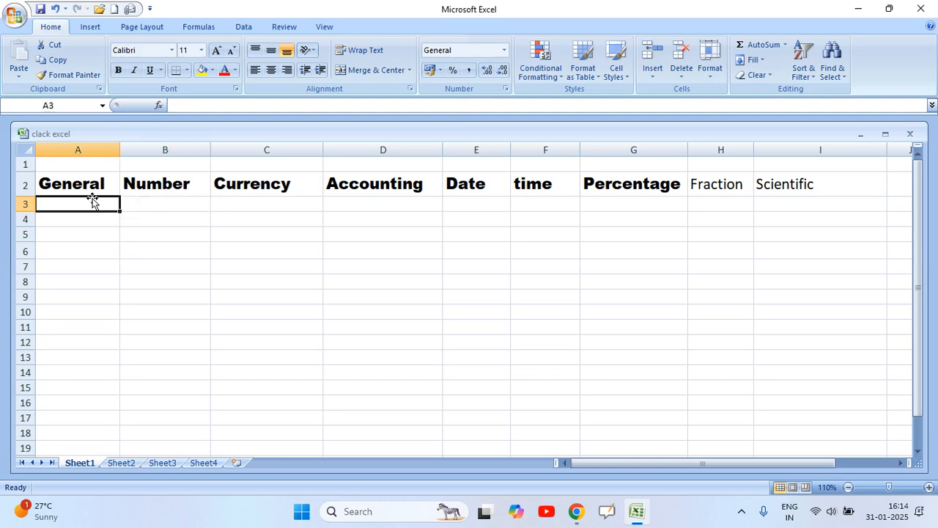
left_click(156, 199)
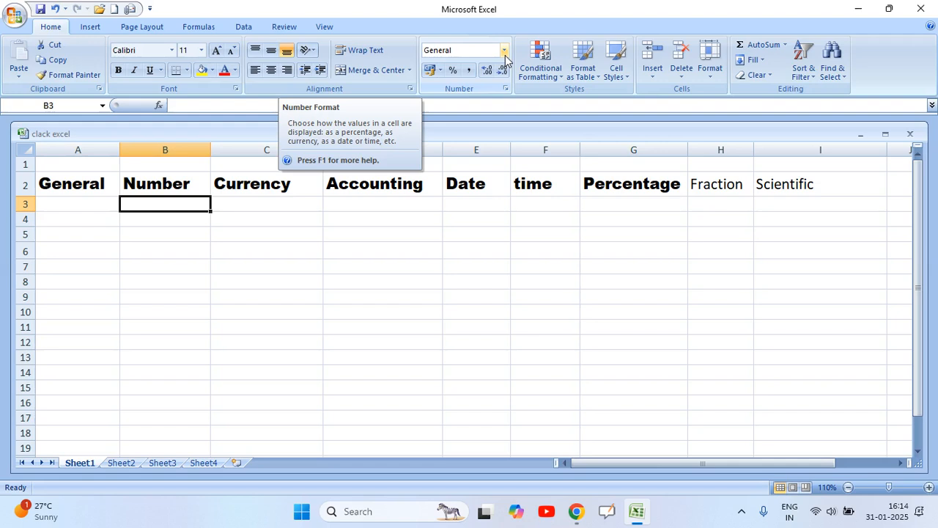
left_click(74, 204)
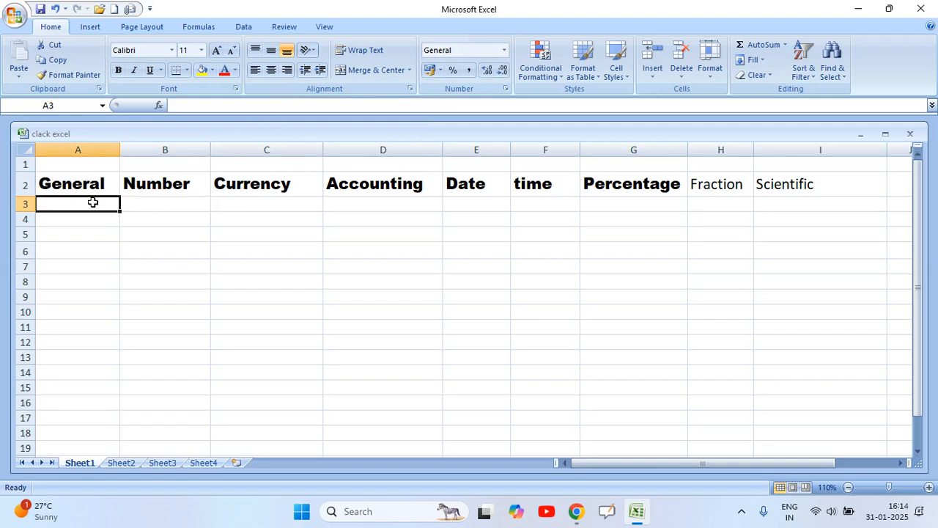
left_click(225, 310)
left_click(535, 310)
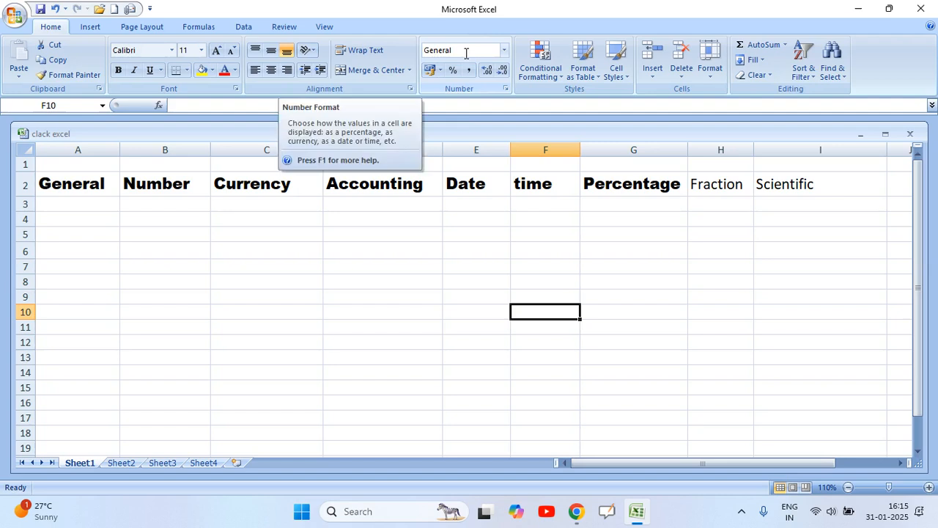
- Enter 45 in A3 and the text skjs in A4 under the General heading
left_click(90, 210)
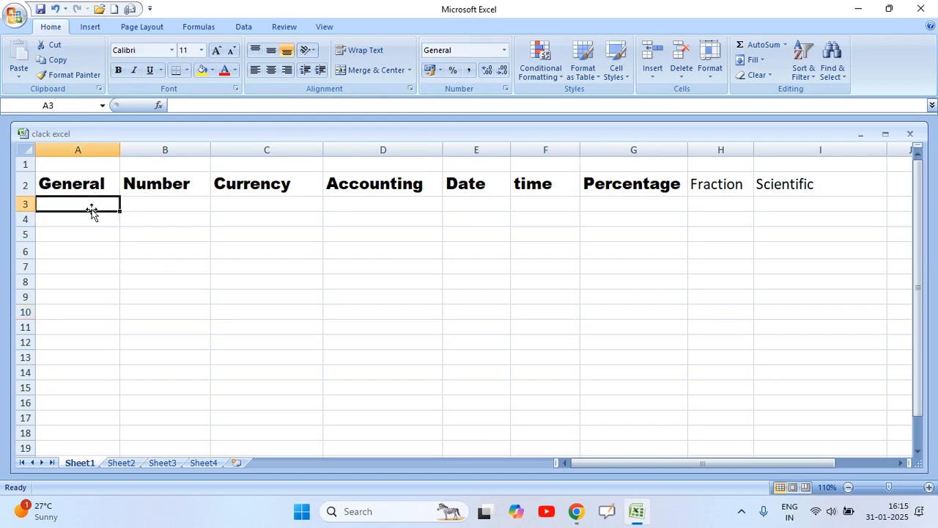
type("45")
key("Return")
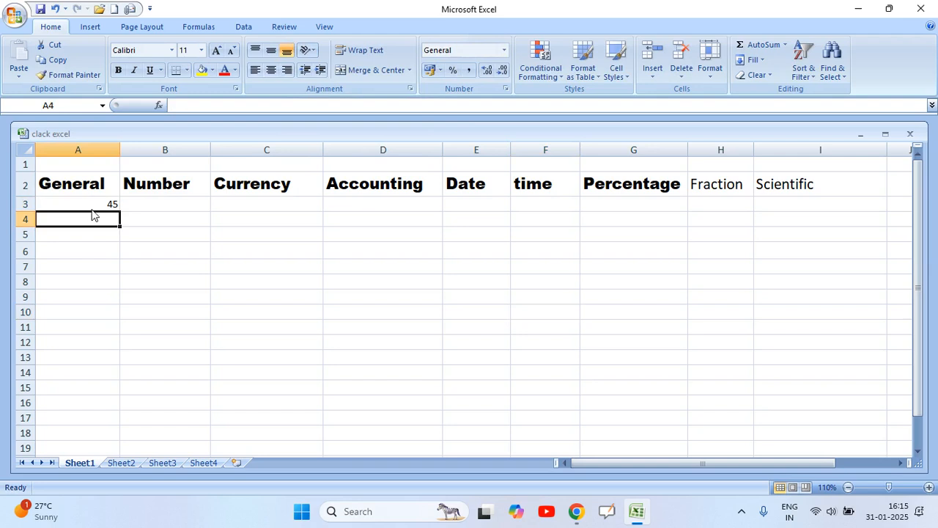
type("skjs")
key("Return")
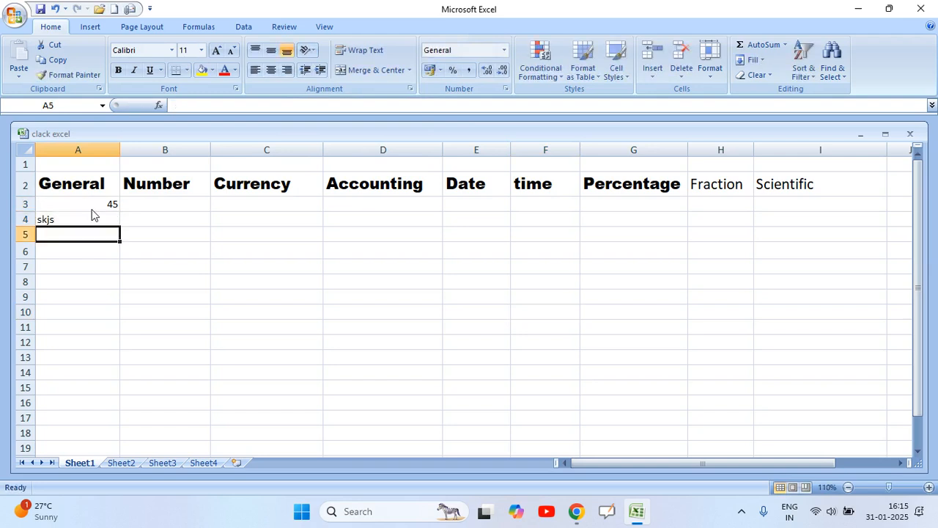
- Examine the number and text entries in A3 and A4 alongside the other format headings in row 2
left_click(143, 218)
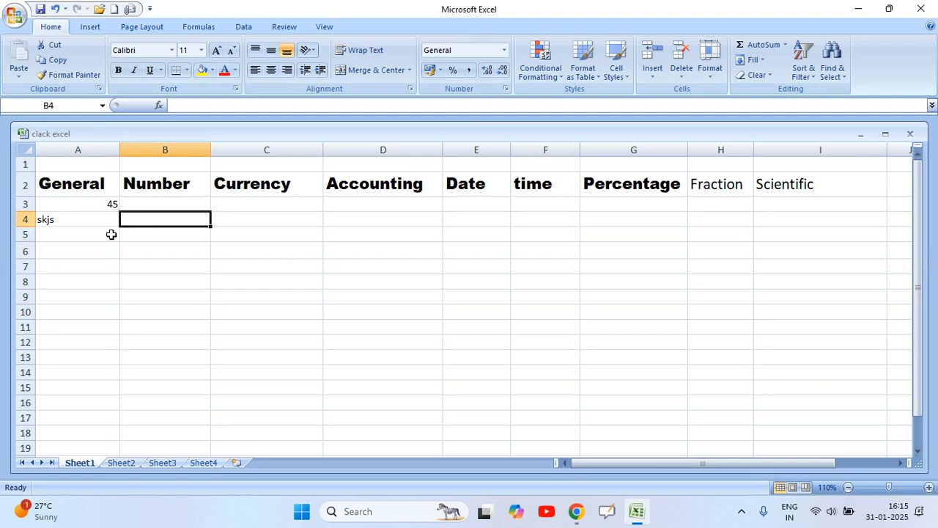
left_click(112, 233)
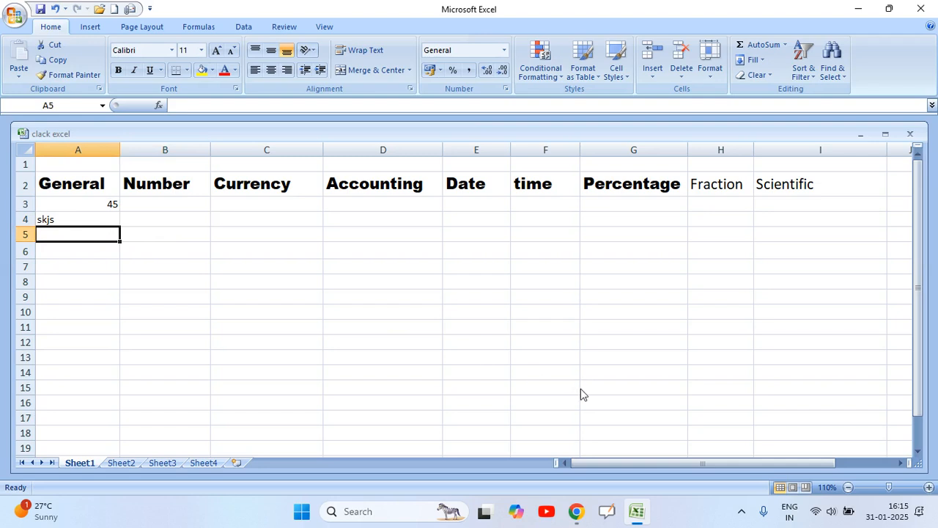
left_click(85, 219)
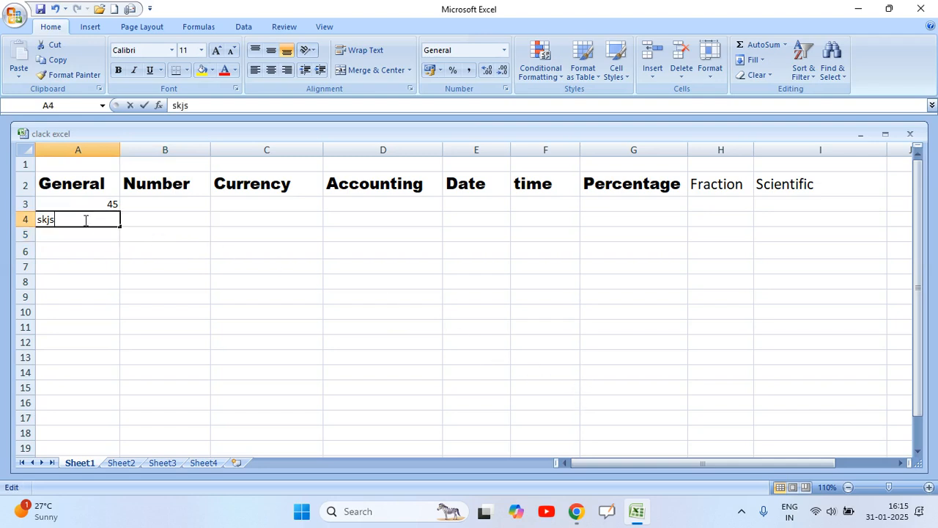
left_click(94, 204)
left_click(90, 218)
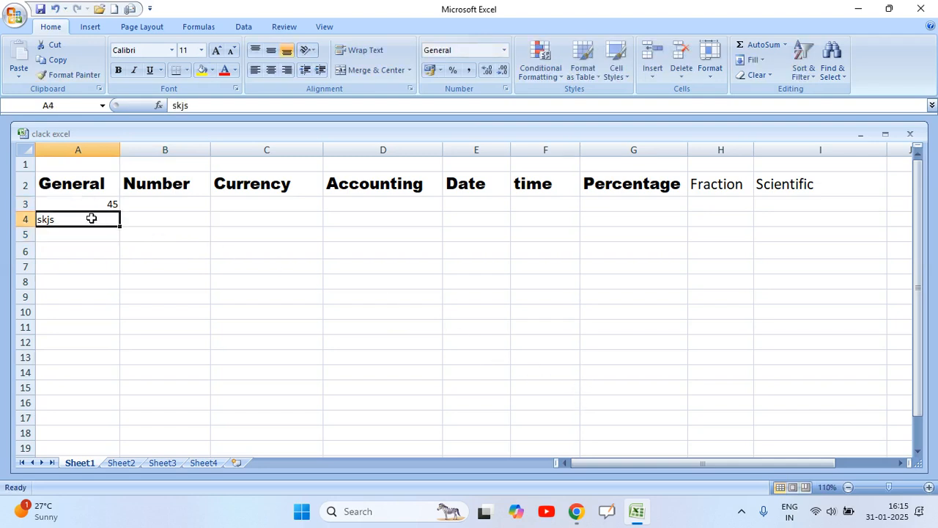
left_click(84, 232)
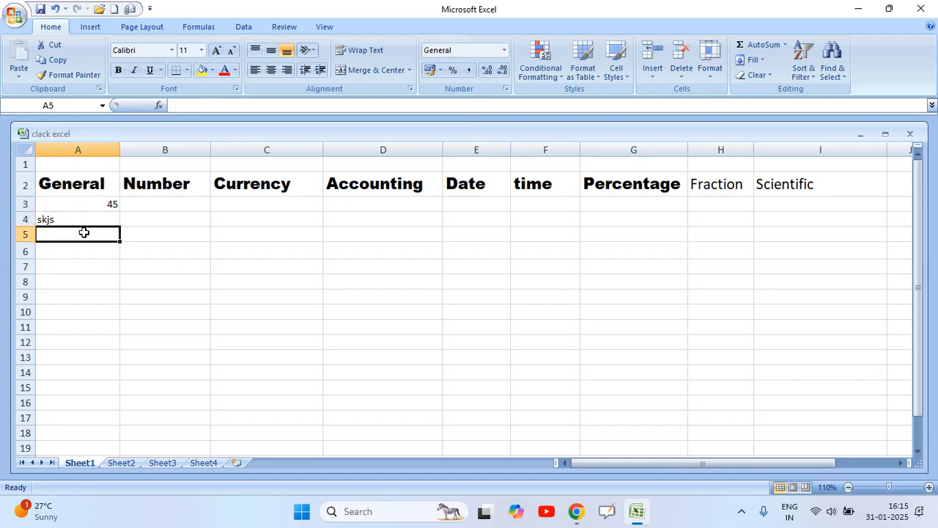
left_click(173, 186)
left_click_drag(230, 187, 623, 186)
left_click(189, 202)
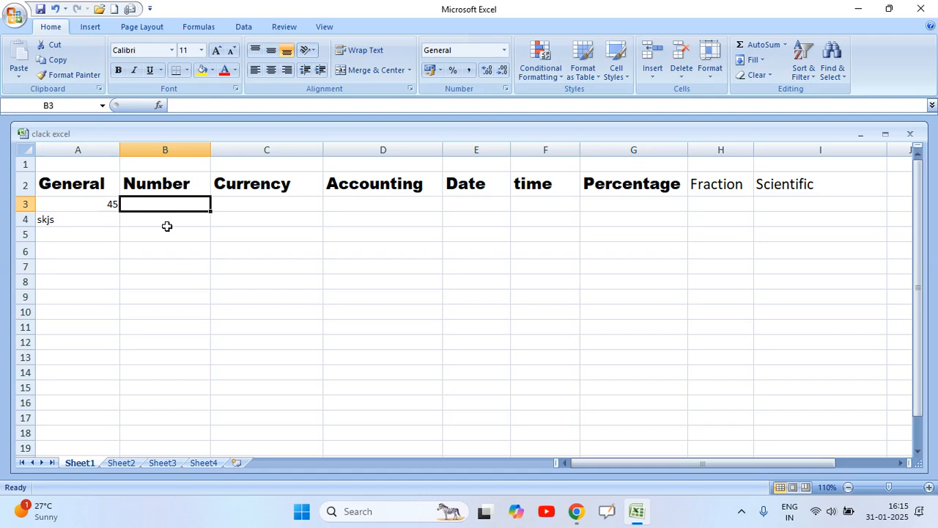
left_click(97, 218)
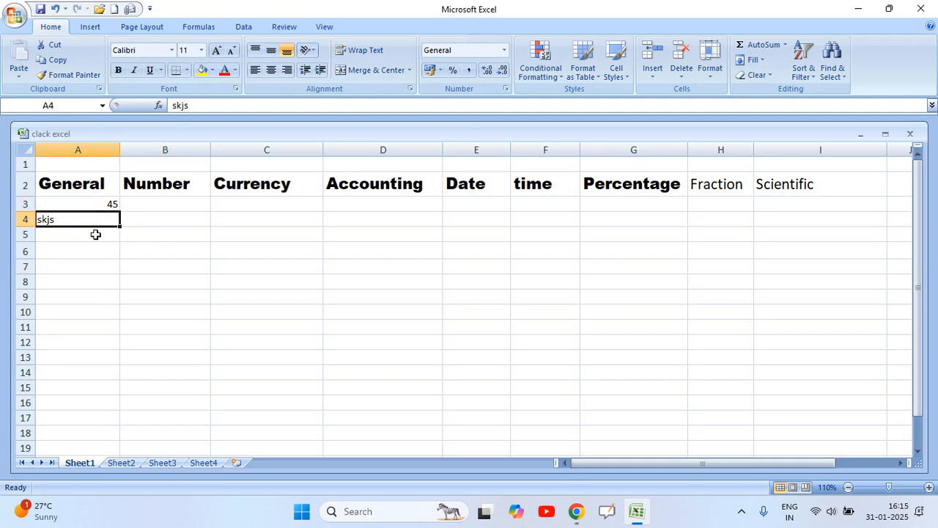
- Enter the text cfb in A5 and a first name in A6 under the General heading
left_click(94, 233)
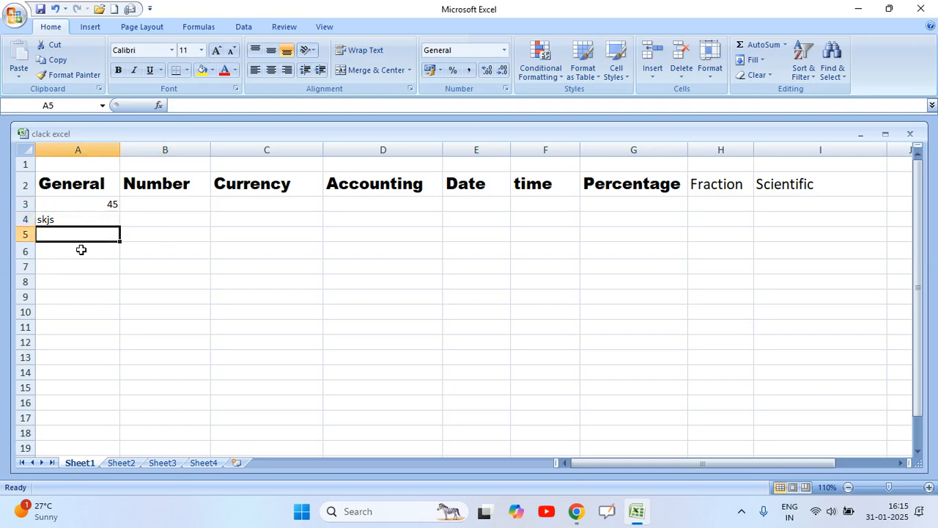
type("cfb")
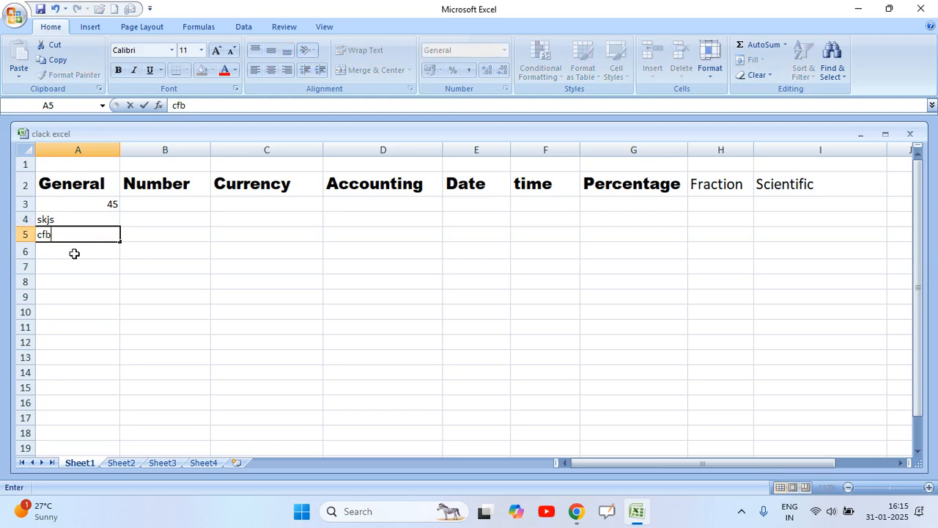
key("Return")
type("mohan")
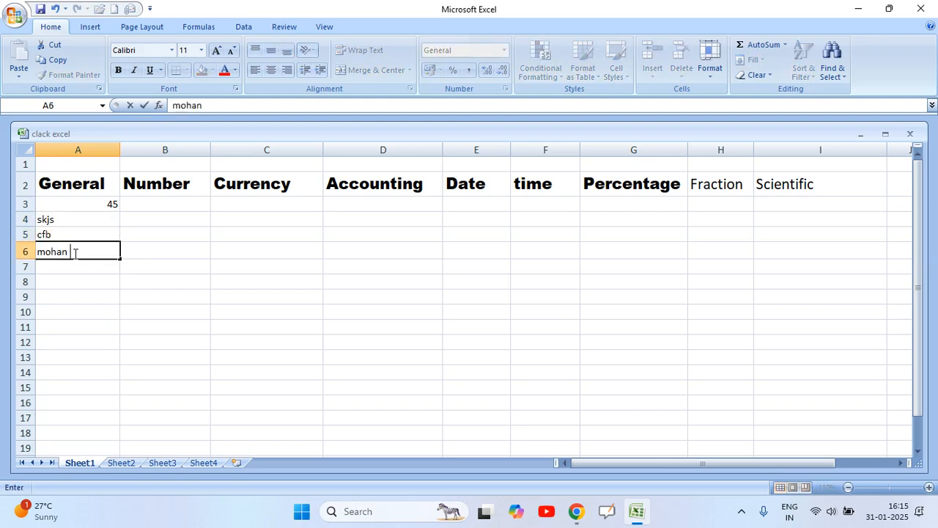
key("Tab")
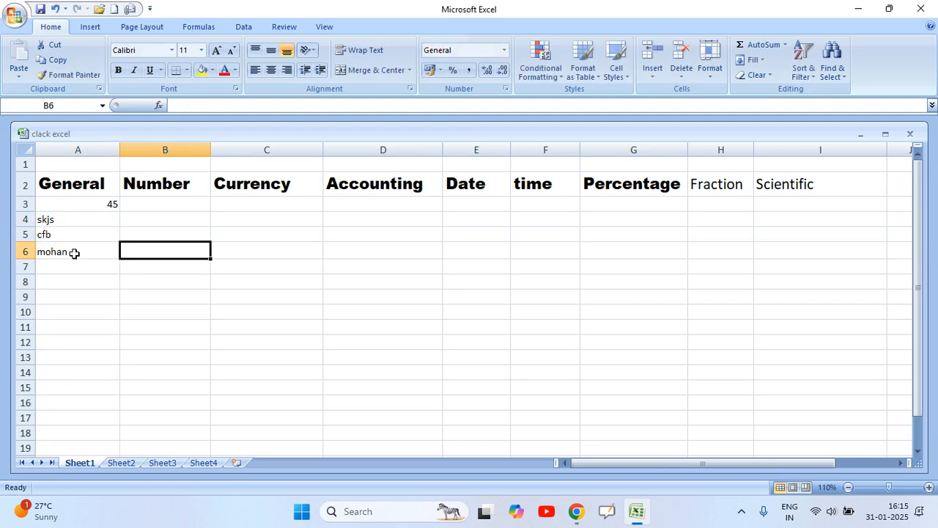
- Enter 2025, 4578, 9878 and 6354 in cells B3 to B6 under the Number heading
left_click(160, 205)
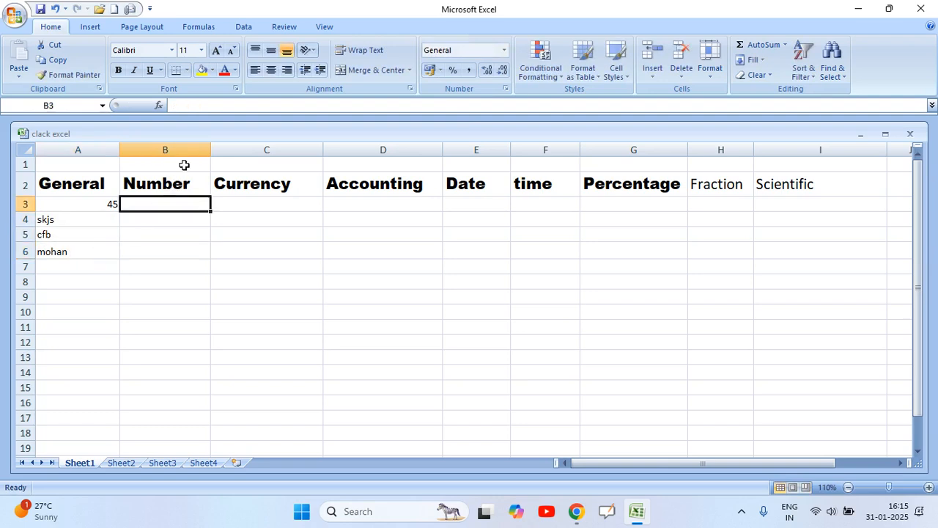
left_click(184, 219)
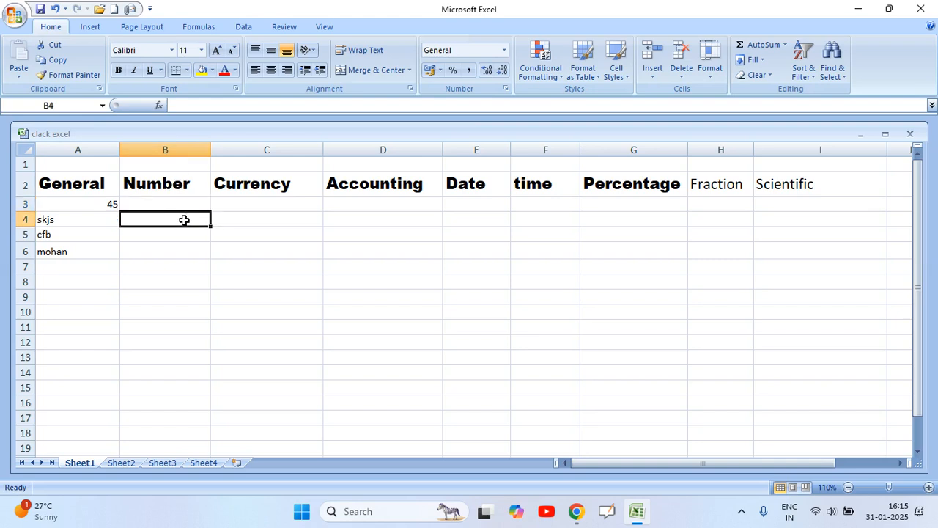
left_click(183, 203)
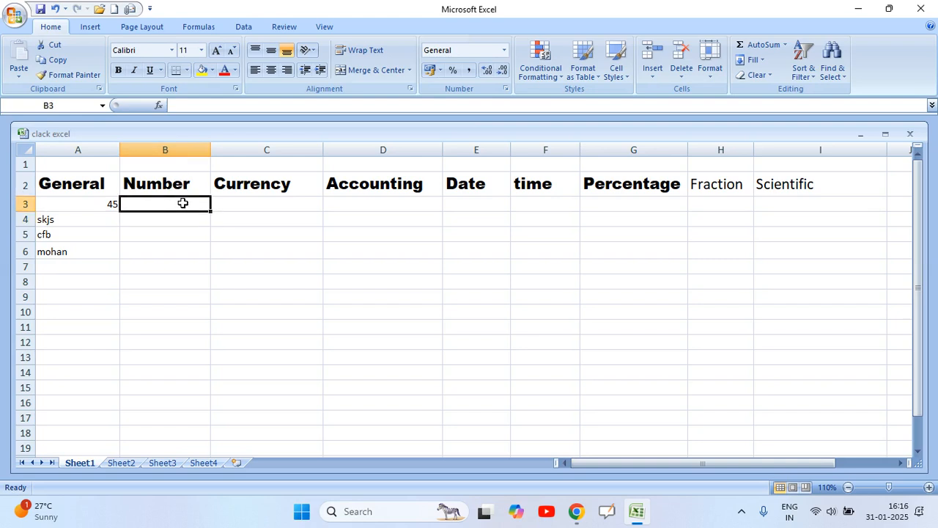
type("2025")
key("Return")
type("4578")
key("Return")
type("9878")
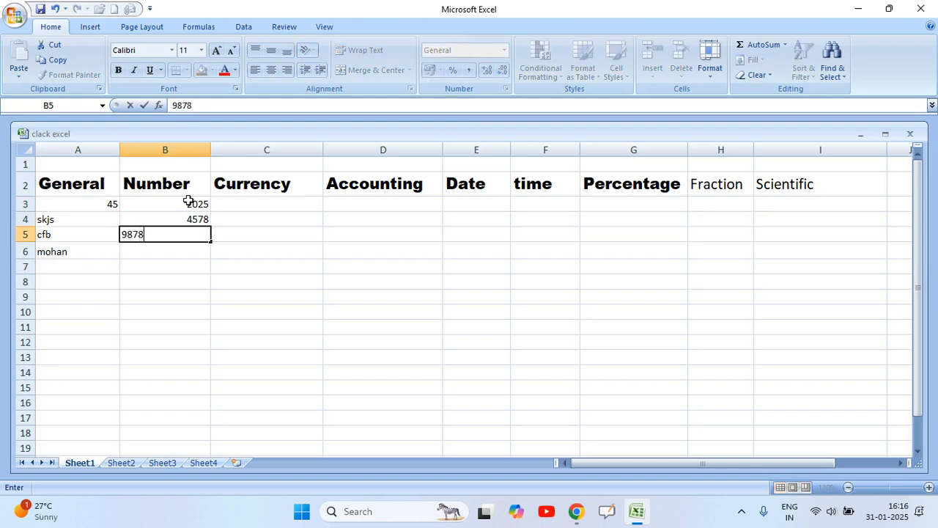
key("Return")
type("6354")
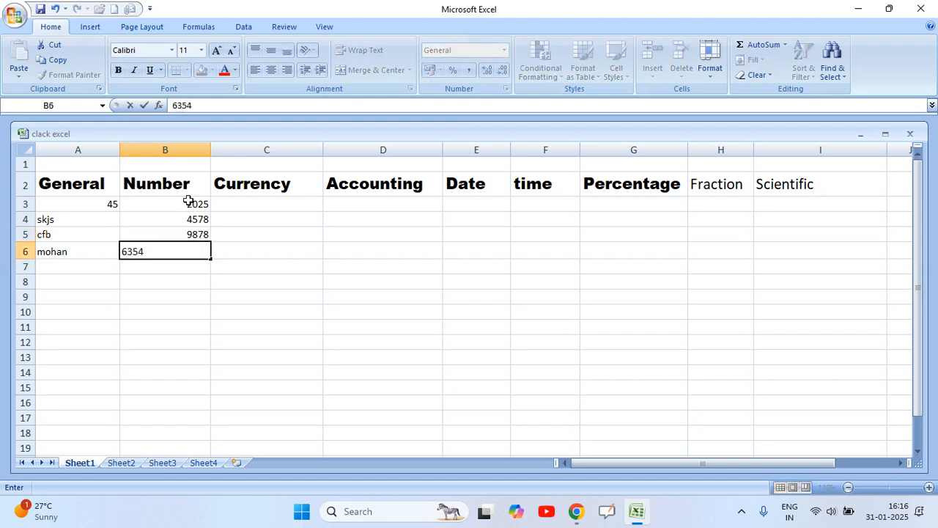
key("Return")
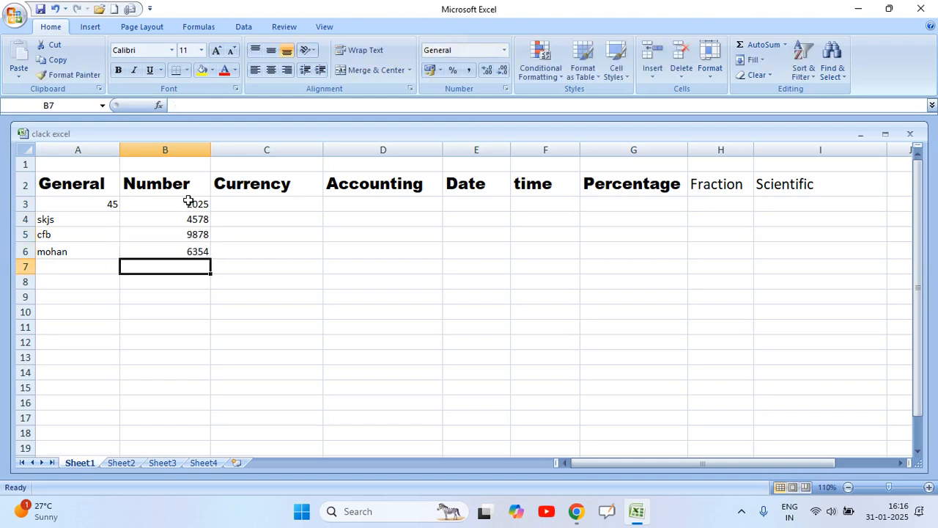
- Try to make the 4578 in B4 negative by adding a minus sign
left_click(164, 221)
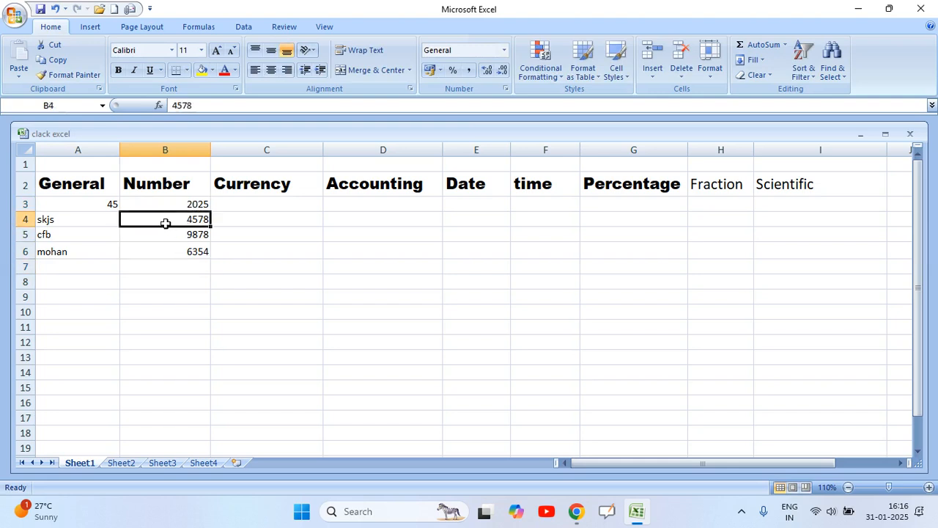
double_click(169, 220)
type("-")
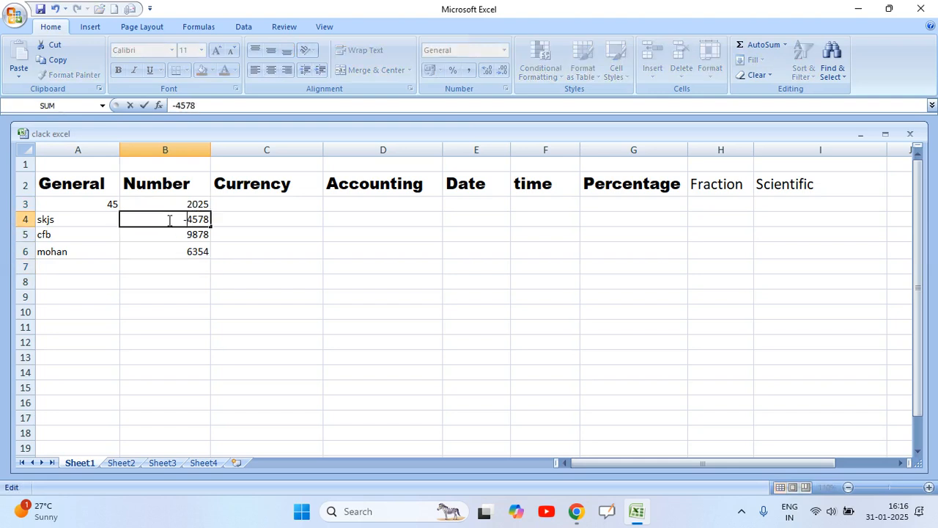
left_click(179, 249)
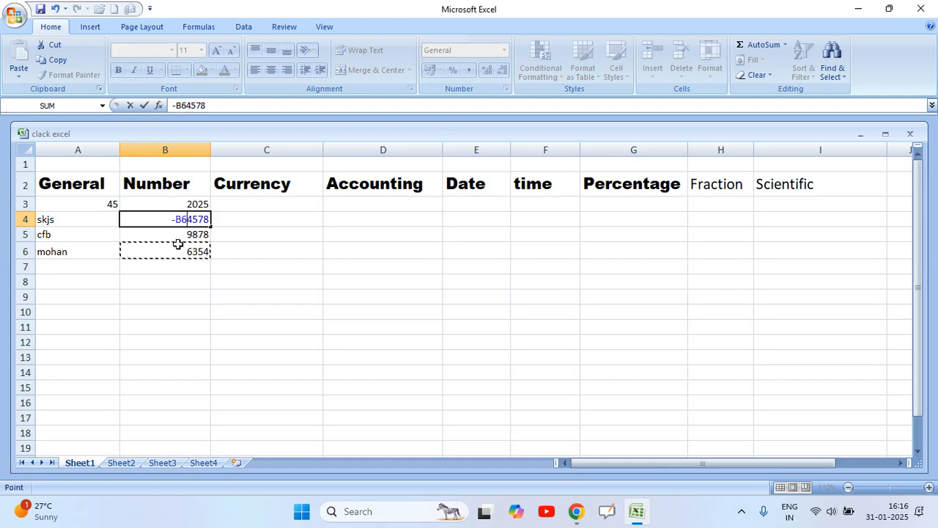
left_click(176, 264)
- Undo the mistaken formula in B4 and the last number entered in B6
key("ctrl+z")
key("ctrl+z")
key("ctrl+z")
key("ctrl+z")
left_click(203, 236)
left_click(197, 220)
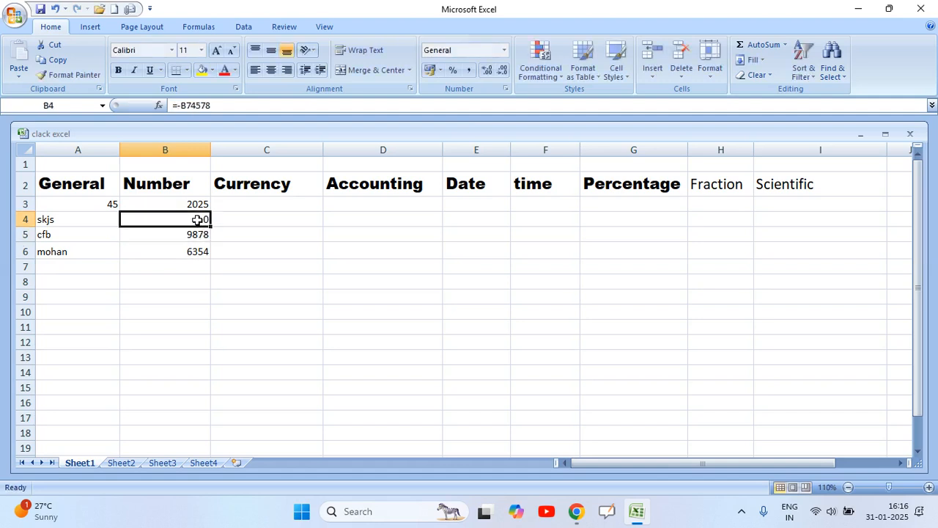
key("ctrl+z")
key("ctrl+z")
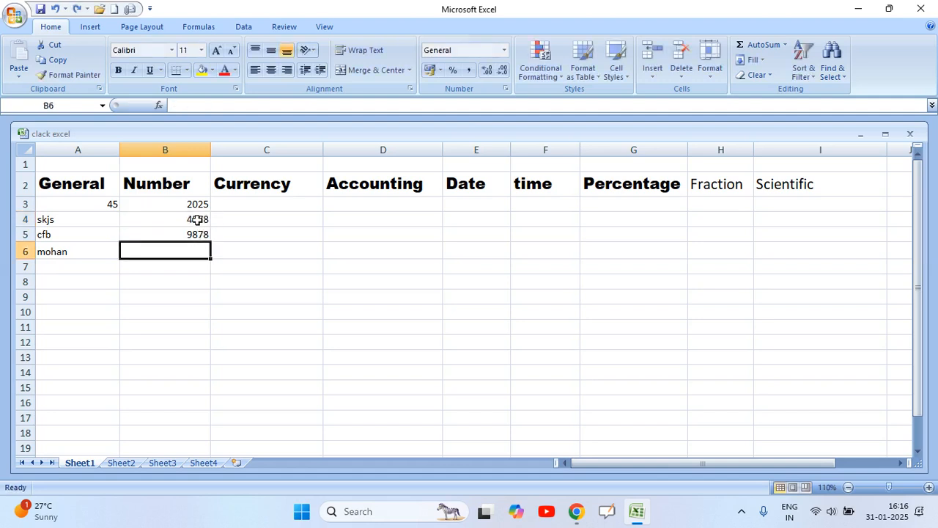
- Enter 2547 in B6 and change the value in B4 to -4578
type("2547")
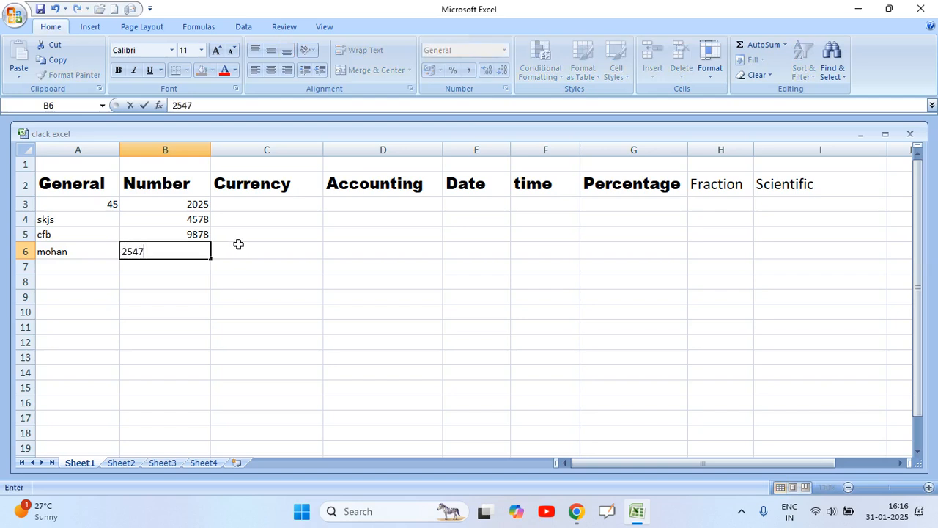
key("Return")
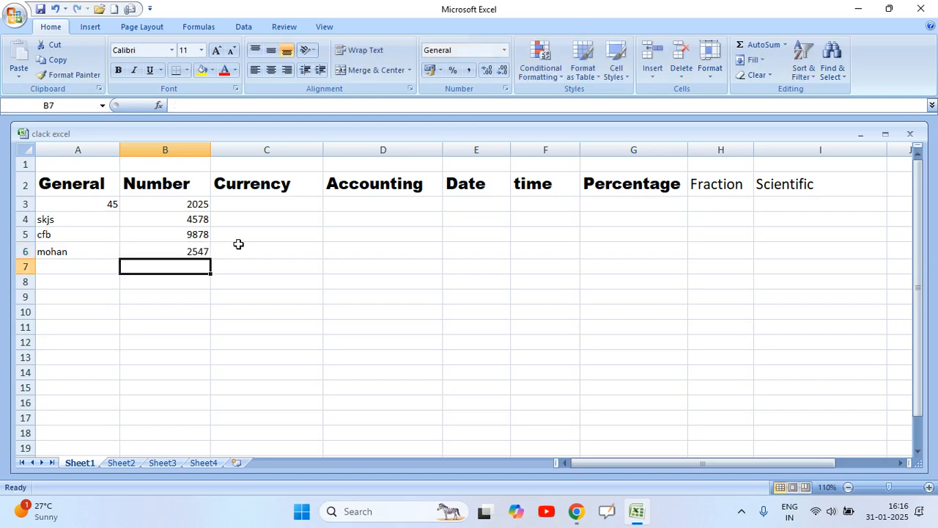
double_click(176, 218)
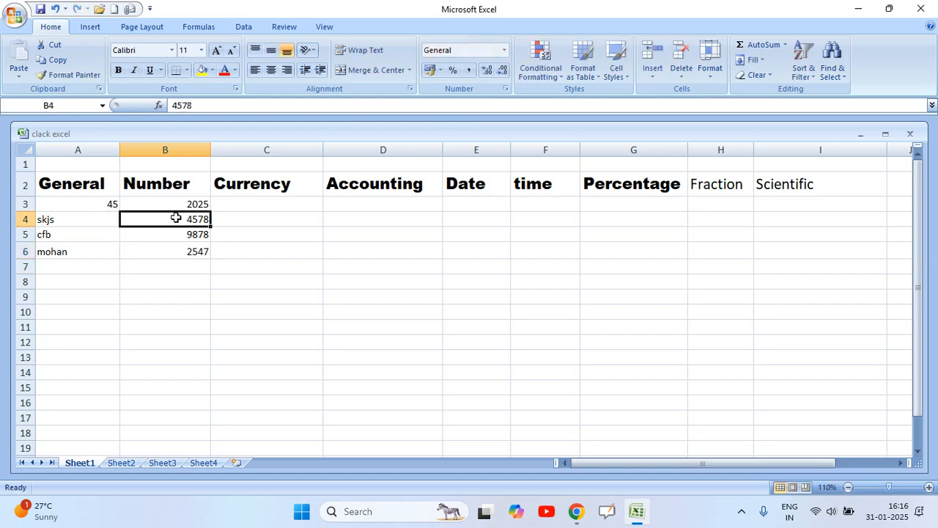
type("-")
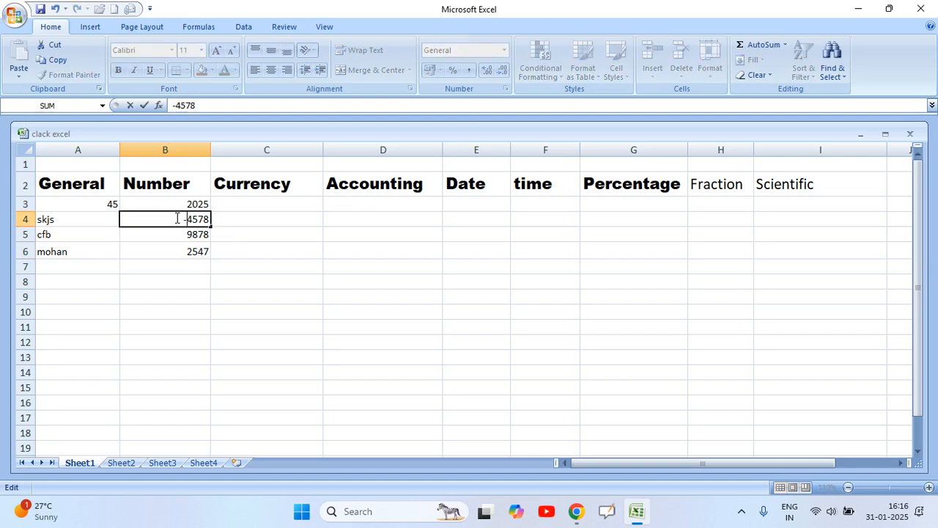
left_click(223, 105)
left_click(189, 202)
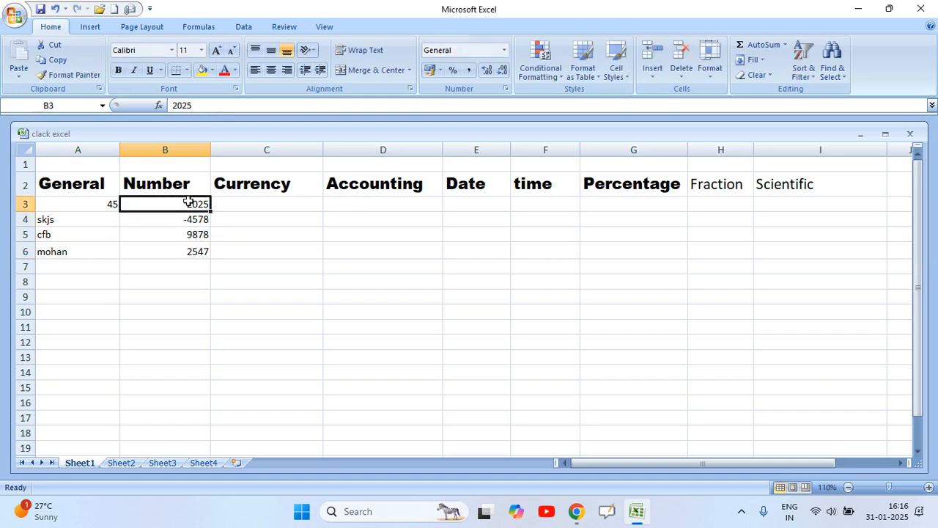
- Enter -7845 in B7 under the Number heading
left_click(183, 266)
type("-7845")
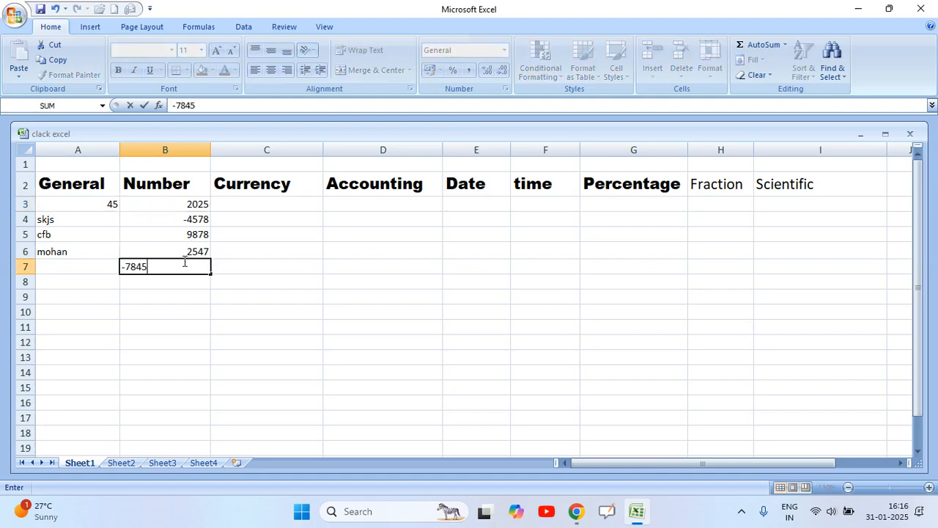
key("Return")
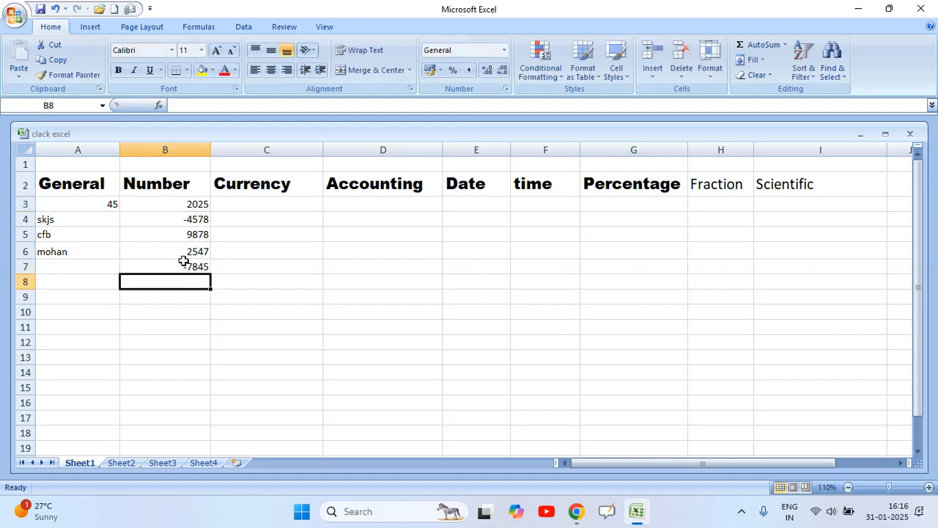
- Examine the positive and negative values in column B and the cells of the neighbouring Currency column
left_click(247, 265)
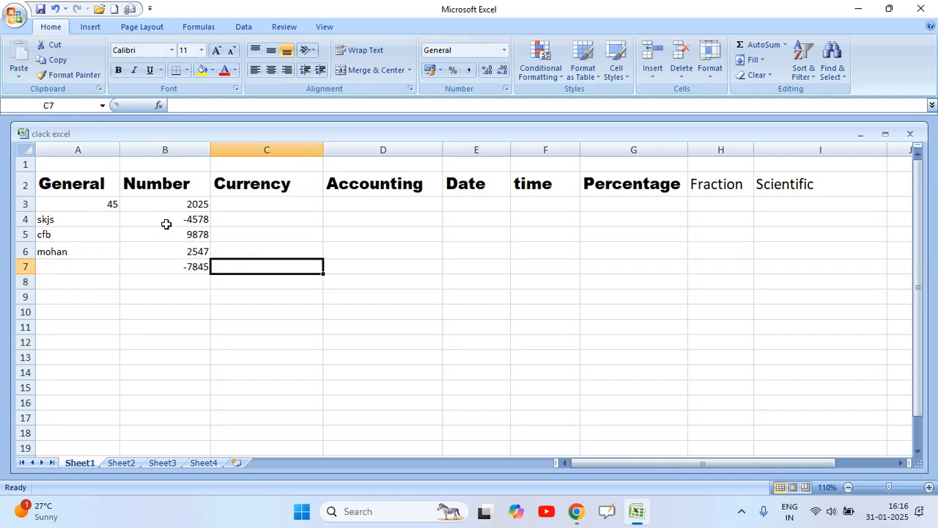
left_click(181, 204)
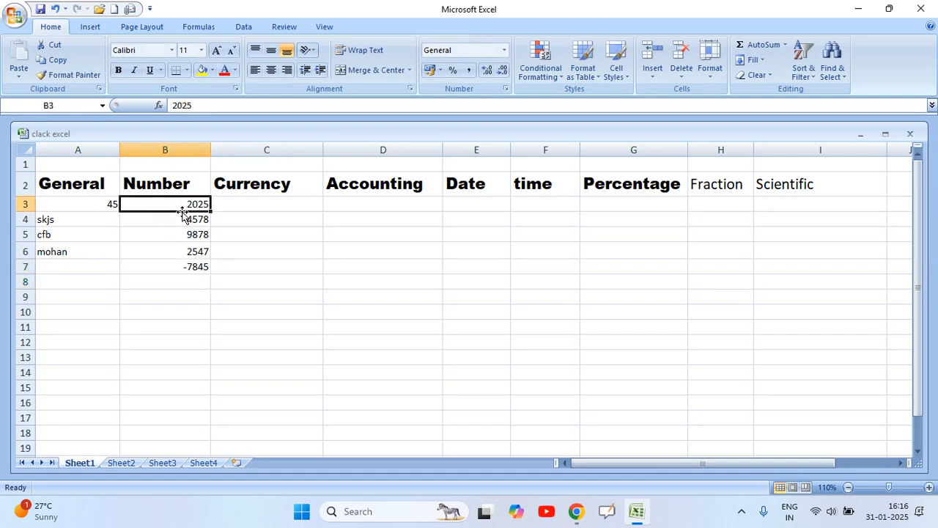
left_click(183, 233)
left_click(190, 251)
left_click(188, 266)
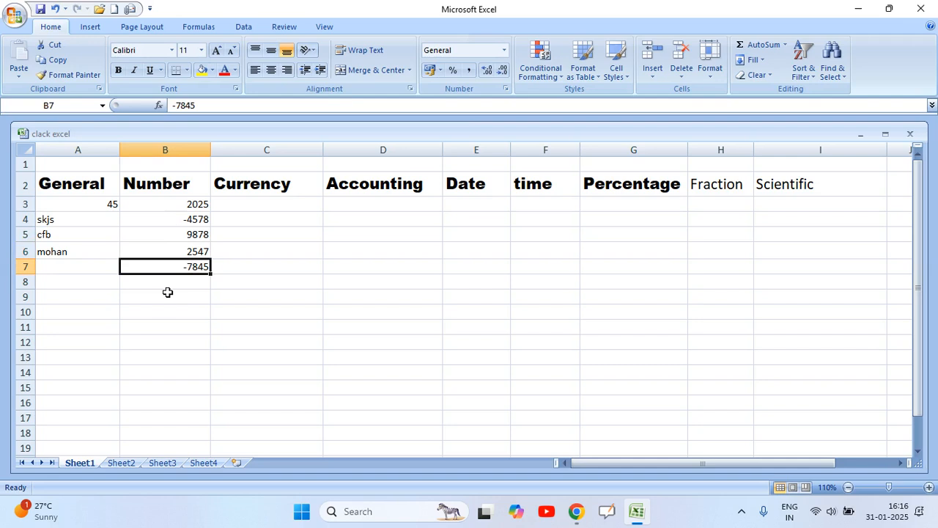
left_click_drag(175, 204, 188, 332)
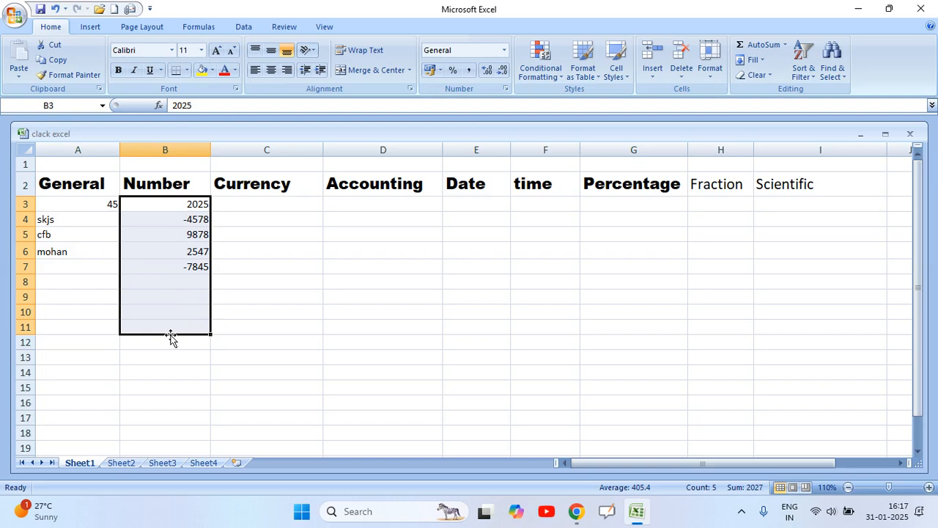
left_click_drag(277, 222, 281, 354)
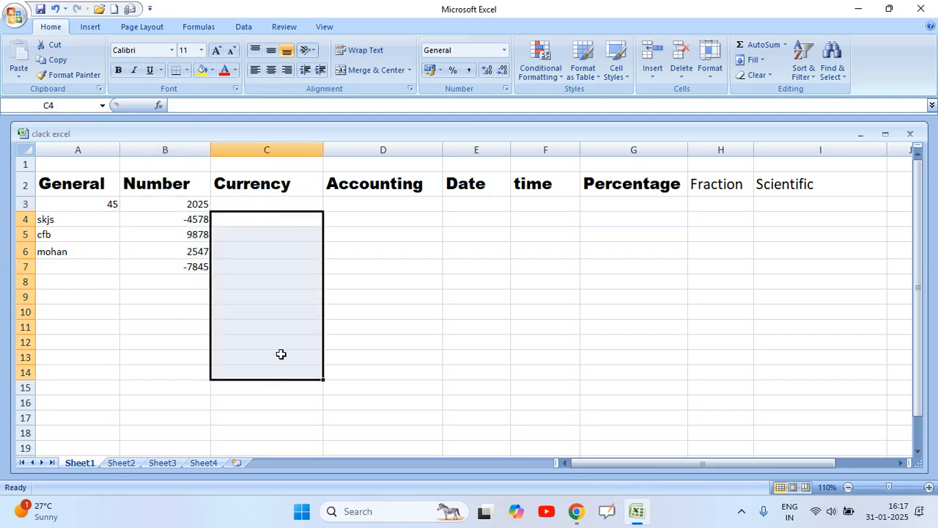
left_click(287, 151)
scroll(276, 277, "down", 1)
scroll(275, 276, "down", 9)
scroll(272, 279, "up", 10)
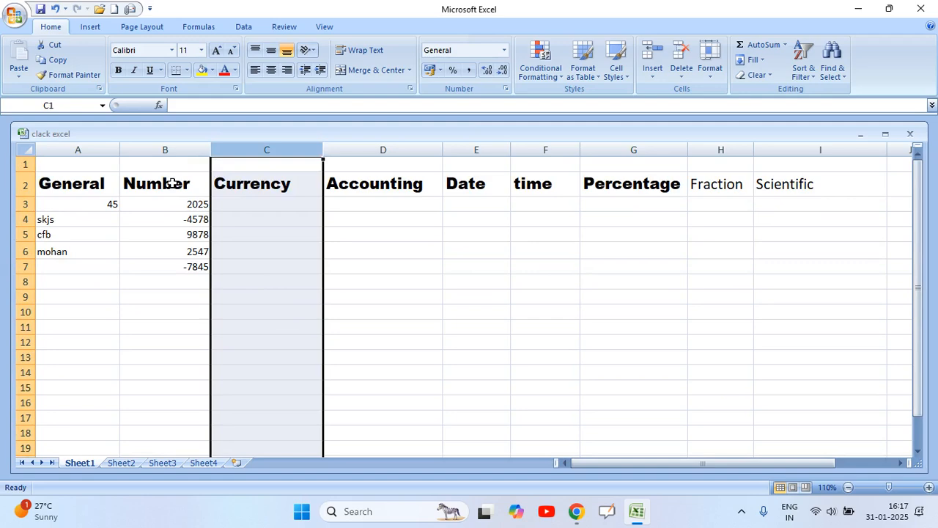
scroll(282, 346, "down", 4)
scroll(280, 345, "up", 4)
left_click(178, 204)
left_click(178, 235)
- Review the number format choices for cells B3 to B11 and open their full format settings
left_click_drag(164, 205, 163, 334)
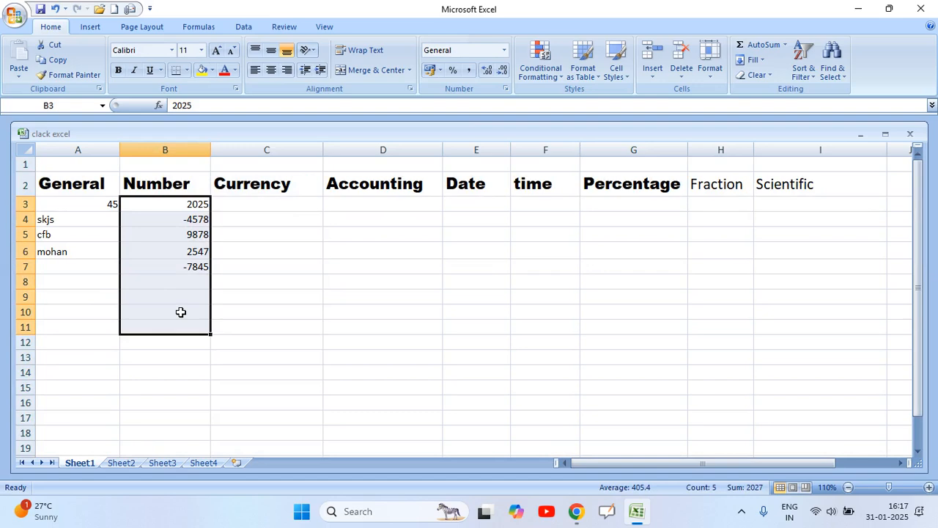
left_click(505, 49)
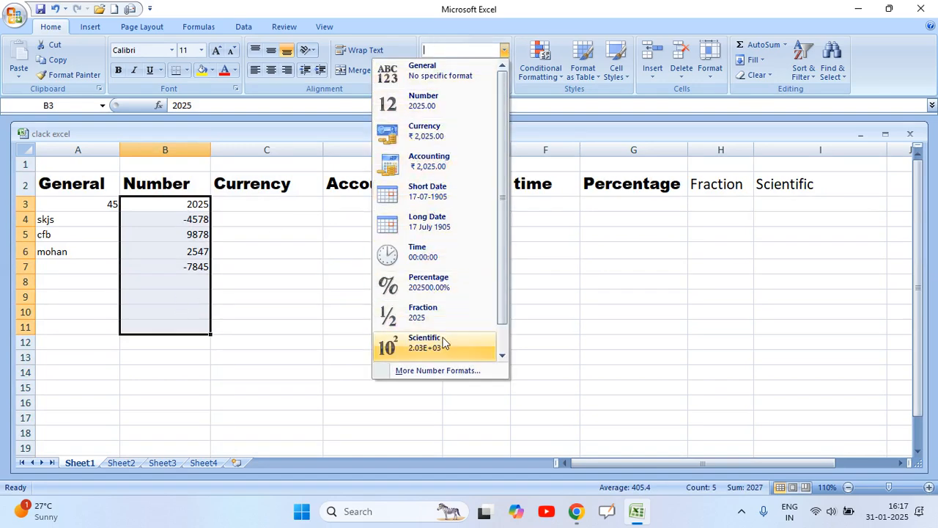
scroll(432, 220, "down", 1)
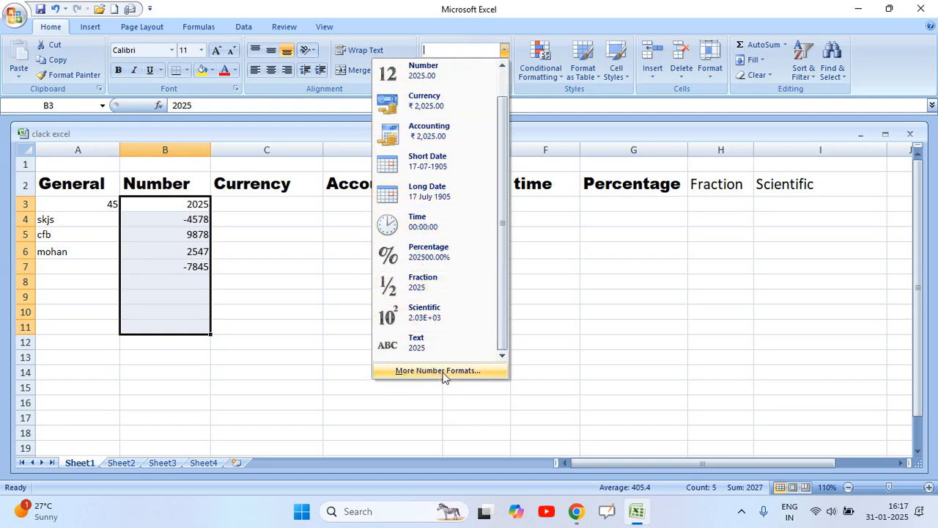
scroll(455, 279, "up", 1)
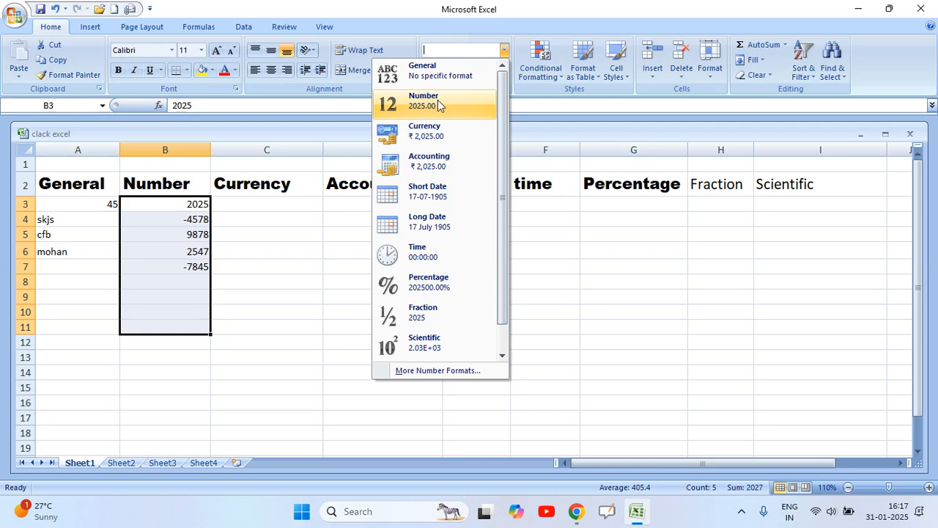
left_click(438, 371)
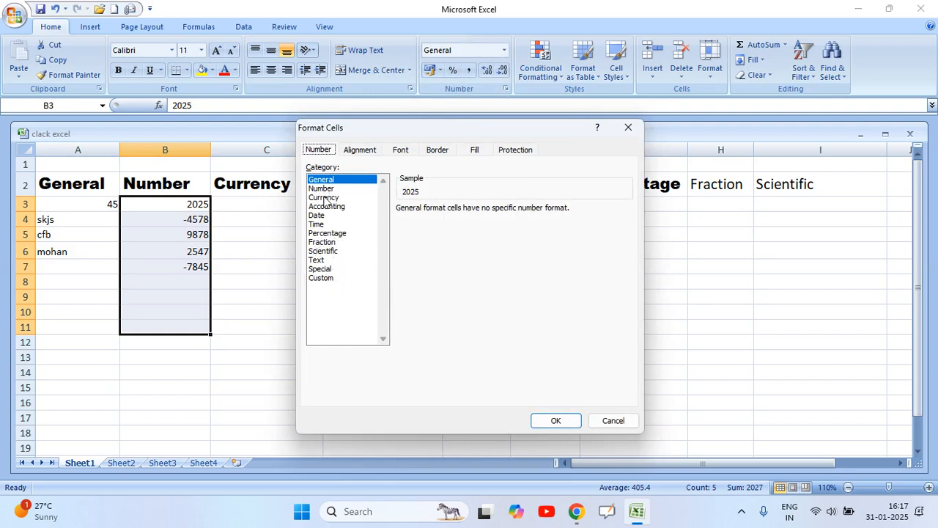
- Choose the Number category for B3 to B11 and try different decimal place counts up to 7, ending at 2
left_click(323, 190)
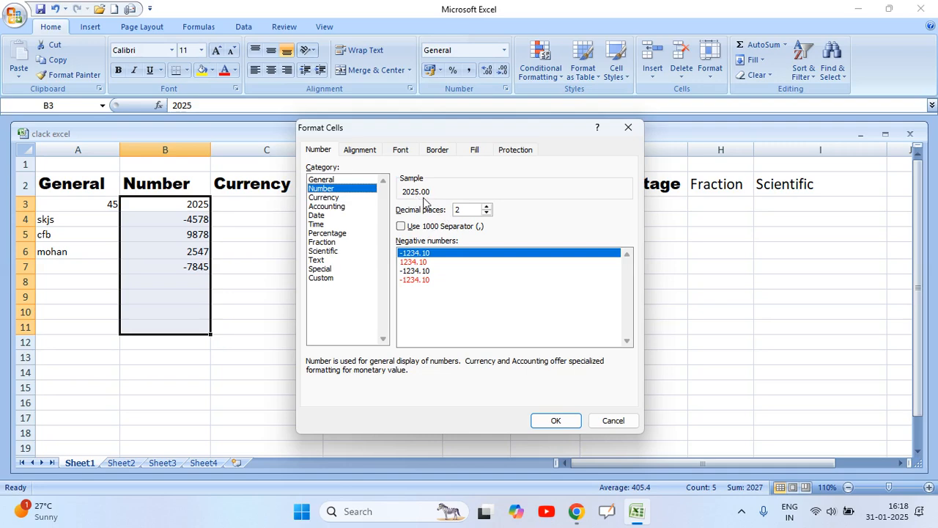
left_click(489, 207)
left_click(490, 206)
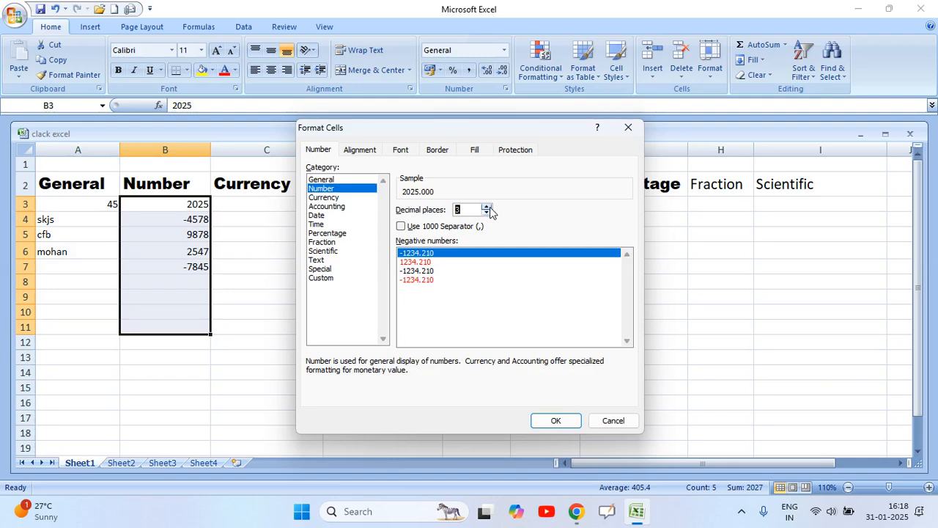
left_click(490, 206)
left_click(490, 207)
left_click(490, 207)
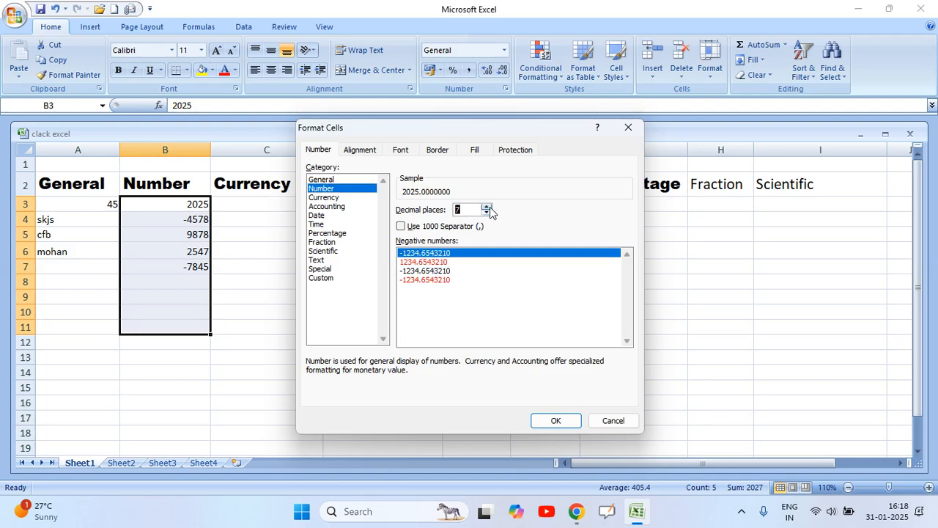
left_click(487, 213)
left_click(488, 213)
left_click(488, 213)
left_click(488, 213)
left_click(487, 214)
left_click(487, 213)
left_click(488, 213)
left_click(487, 208)
left_click(487, 207)
left_click(488, 207)
left_click(488, 207)
left_click(487, 213)
left_click(487, 214)
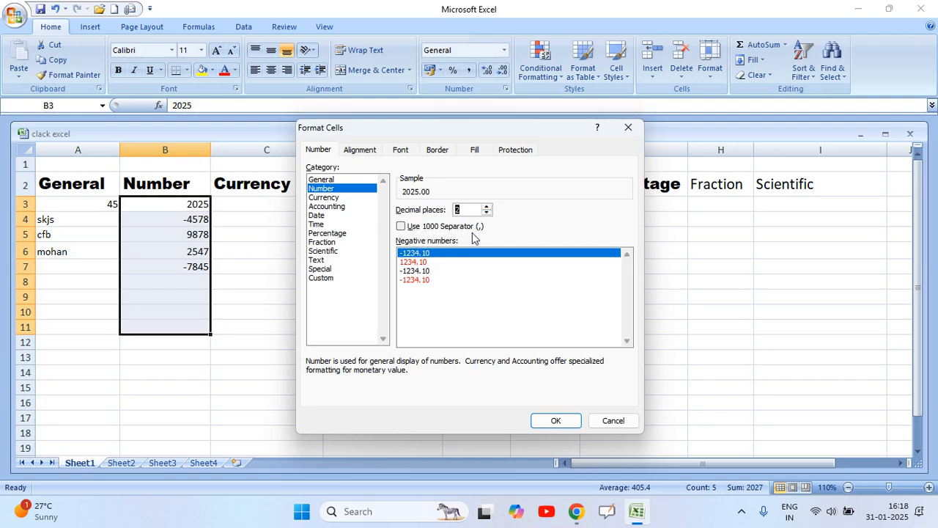
- Try the 1000 separator, leave it off, and apply the red negative number style without a minus sign to B3 to B11
left_click(424, 233)
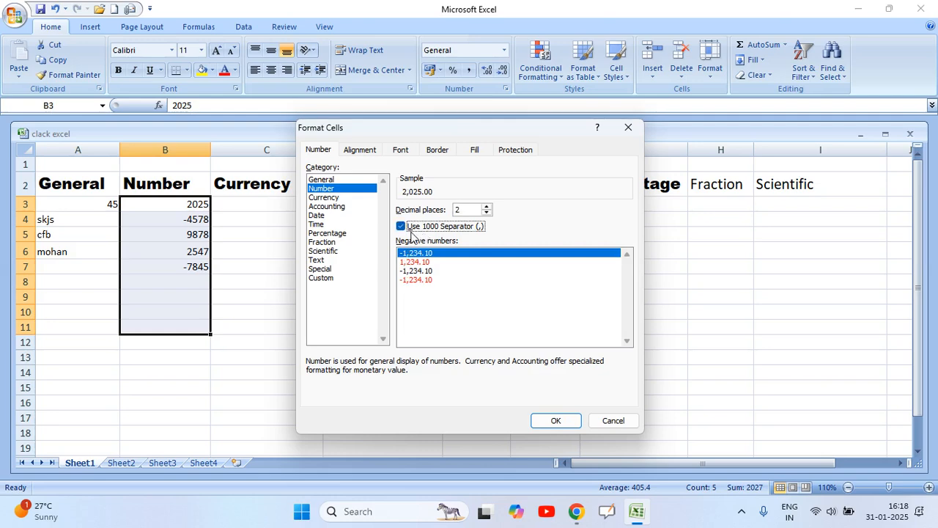
left_click(407, 231)
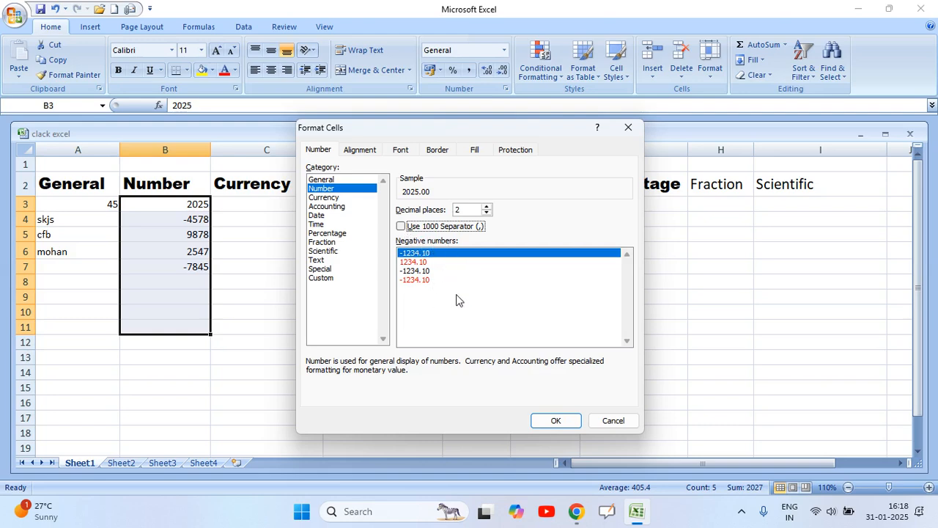
left_click(436, 262)
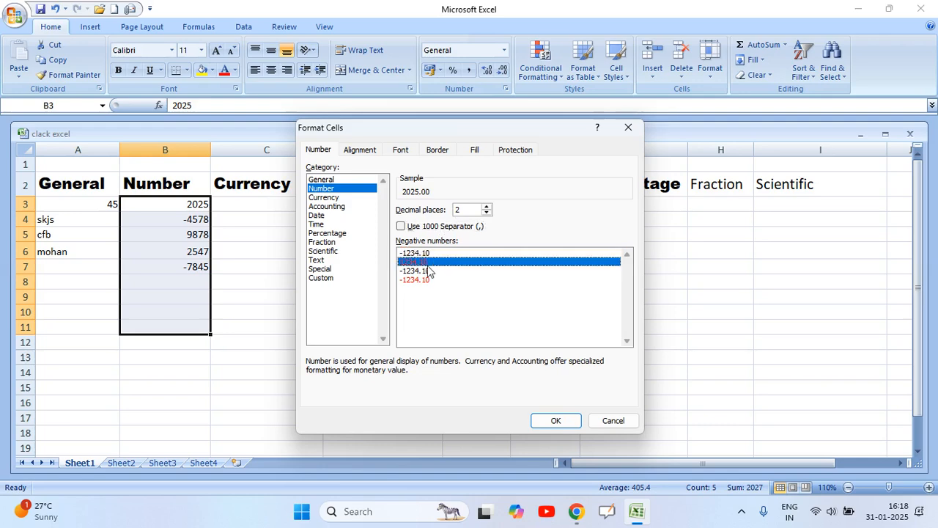
left_click(443, 253)
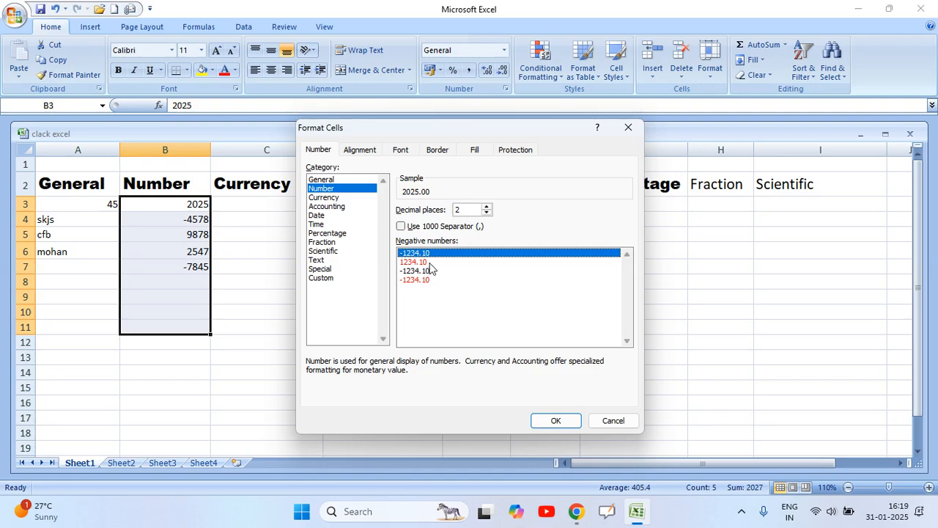
left_click(424, 263)
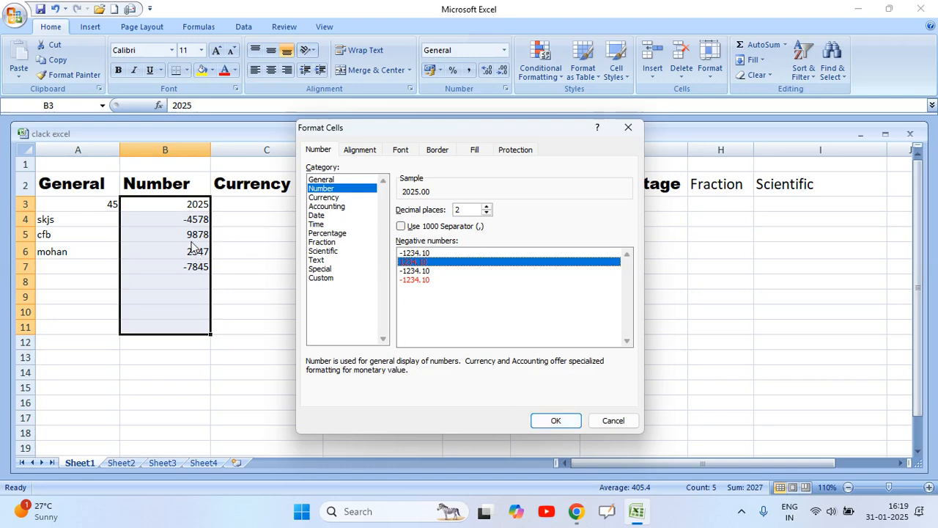
left_click(556, 421)
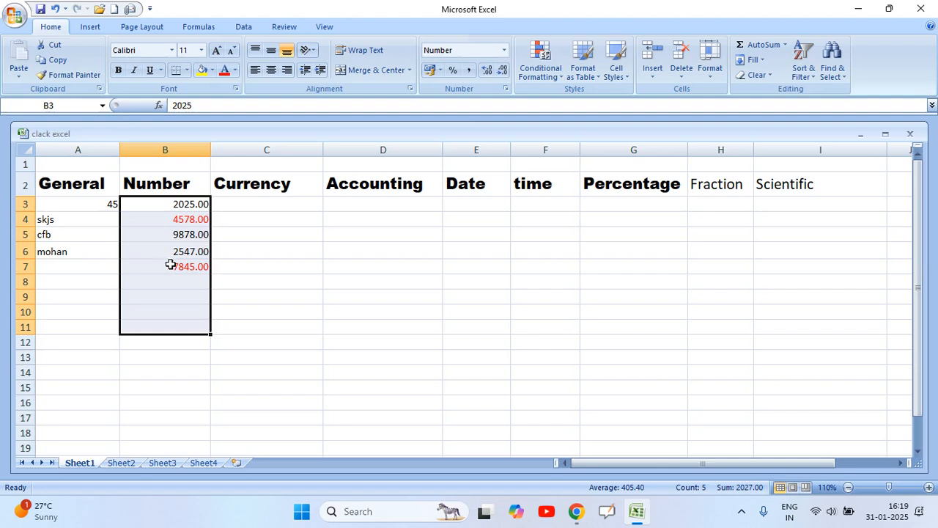
- Reopen the full format settings for B3 to B11 and apply the second black -1234.10 style for negative numbers
left_click(504, 51)
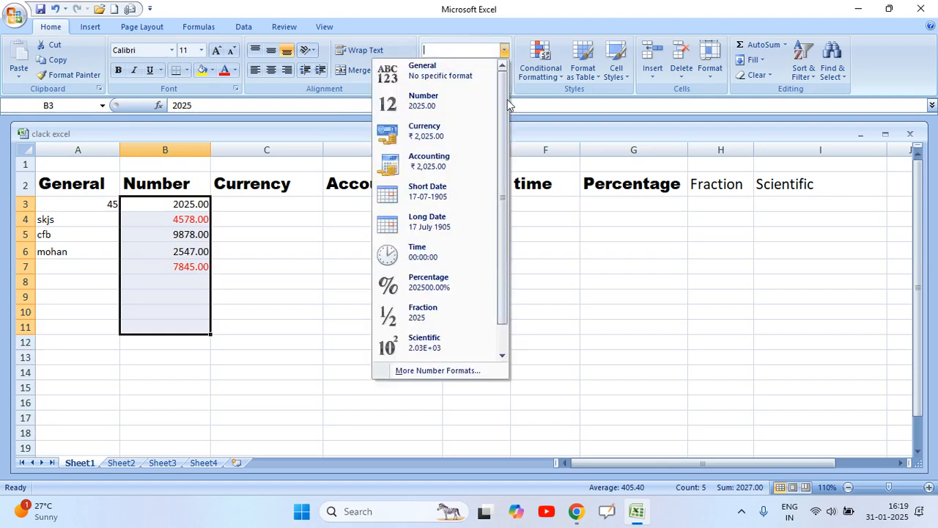
left_click(443, 371)
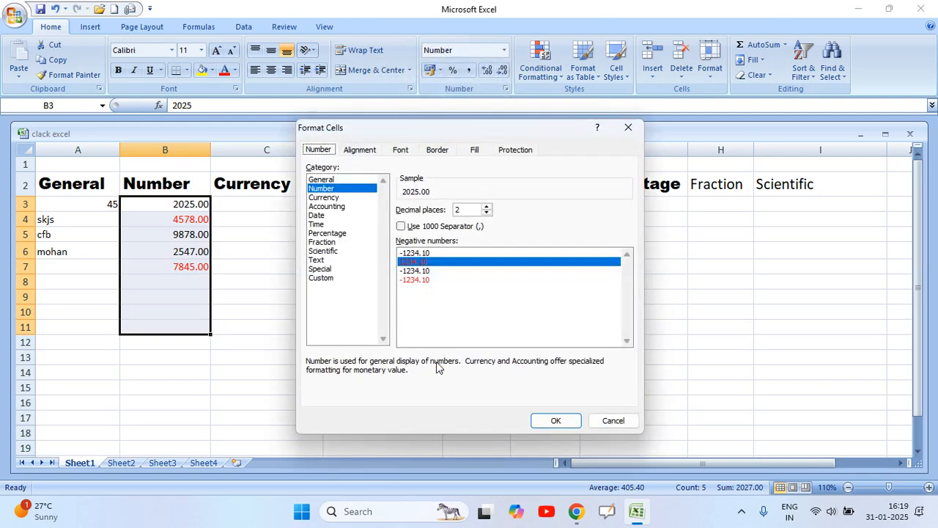
left_click(420, 273)
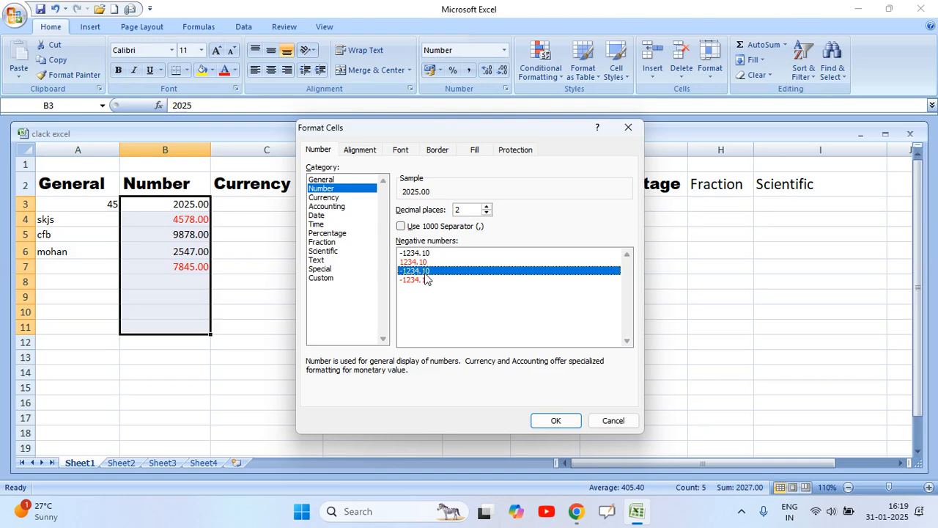
left_click(424, 280)
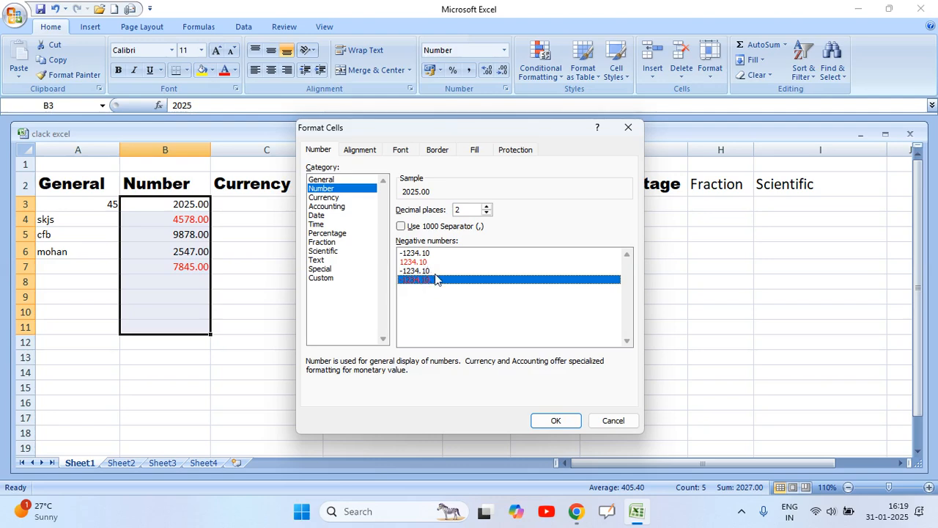
left_click(438, 272)
left_click(555, 420)
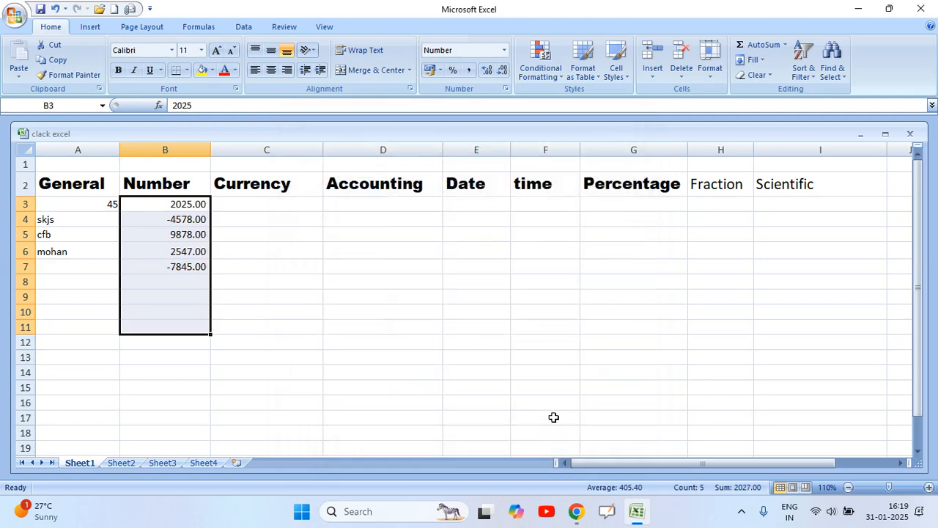
- Change the negative number style of B3 to B11 to the red -1234.10 option with a minus sign
left_click(504, 50)
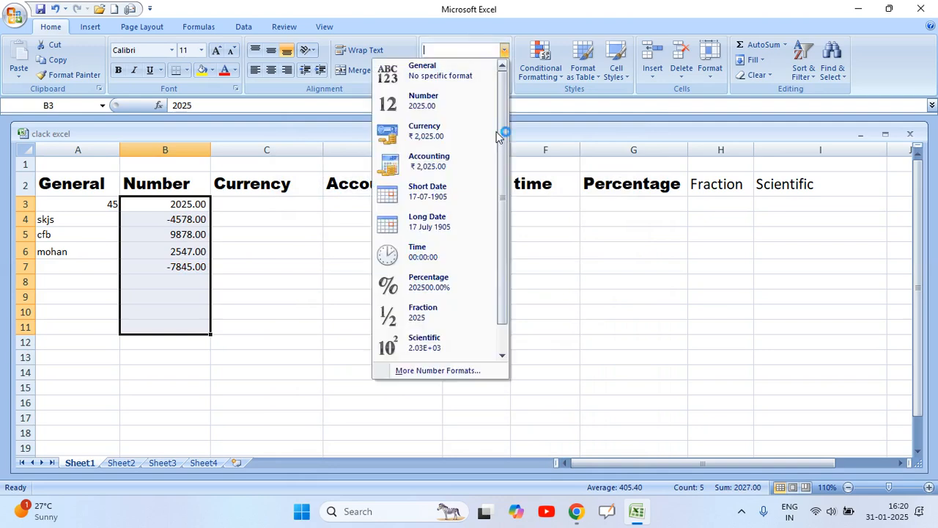
left_click(429, 371)
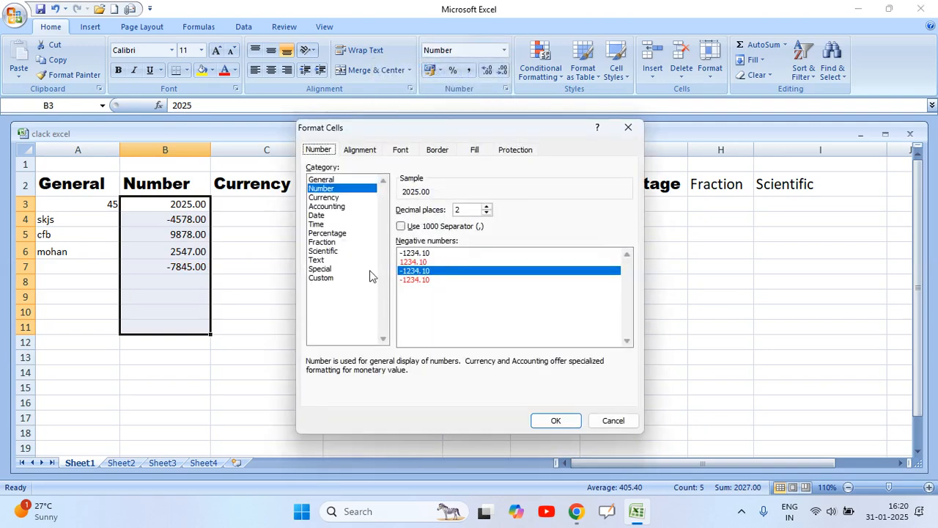
left_click(416, 280)
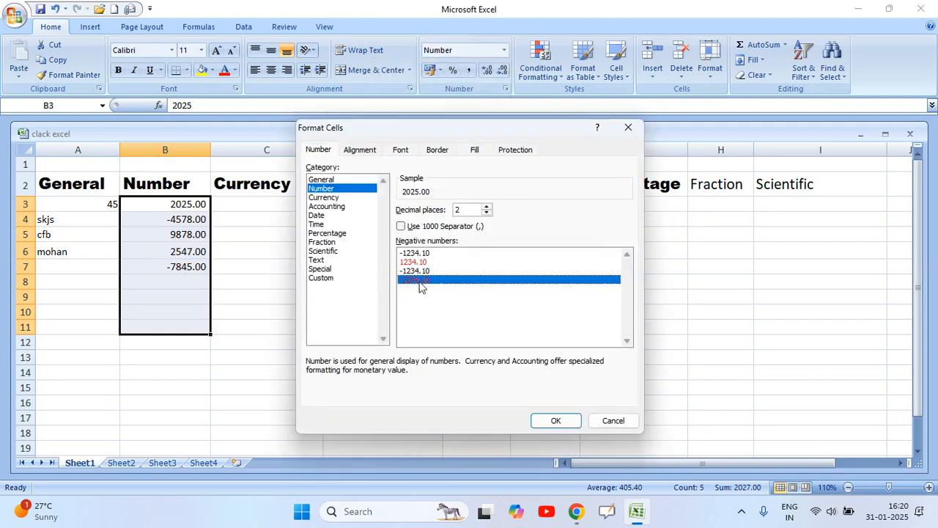
left_click(557, 419)
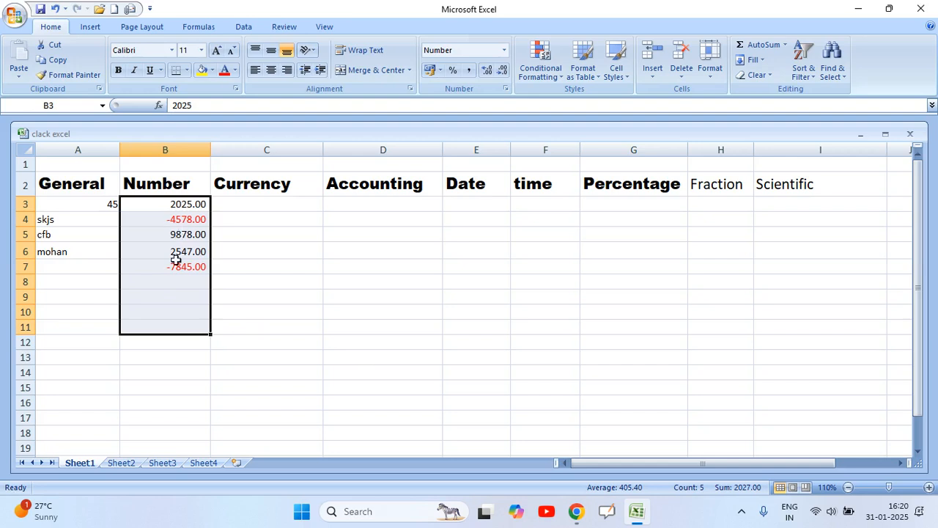
left_click(173, 281)
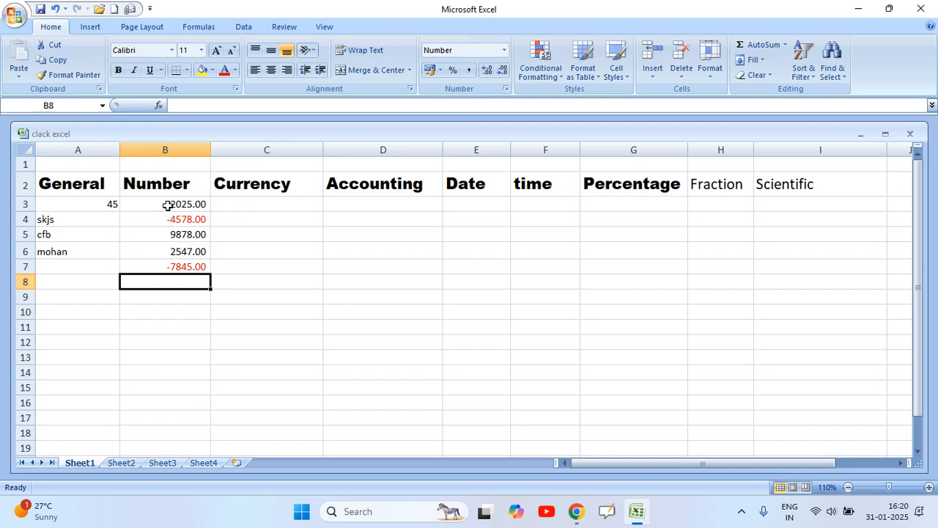
- Enter 2547, 500, 789, 457 and 789 in C3 to C7 under the Currency heading
left_click(233, 204)
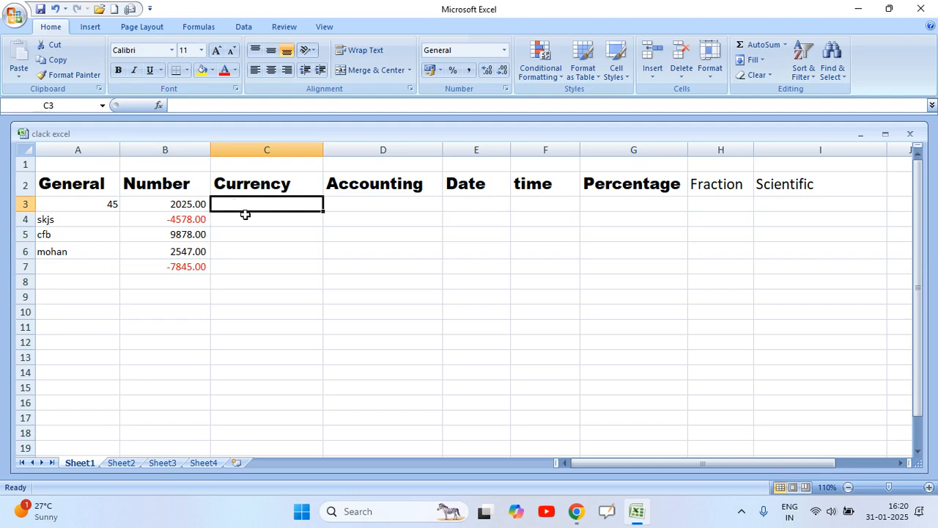
type("2547")
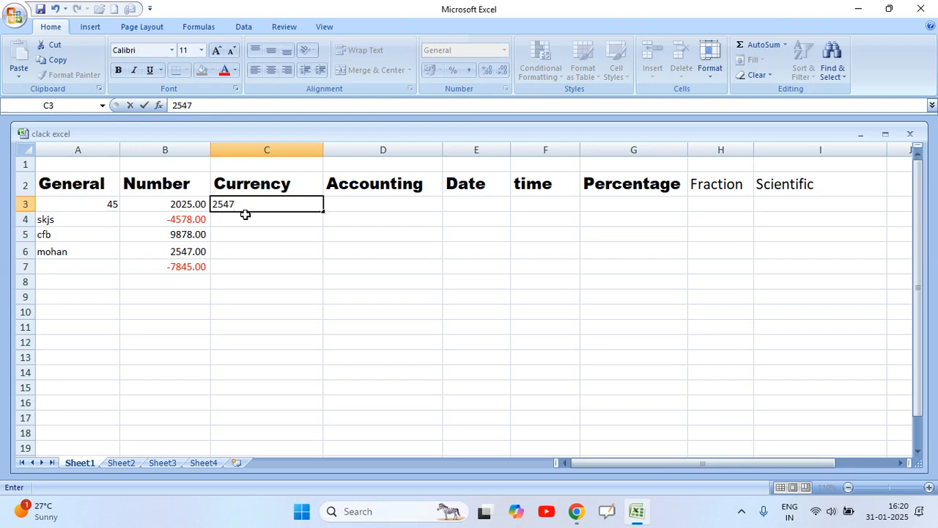
key("Return")
type("500")
key("Return")
type("789")
key("Return")
type("457")
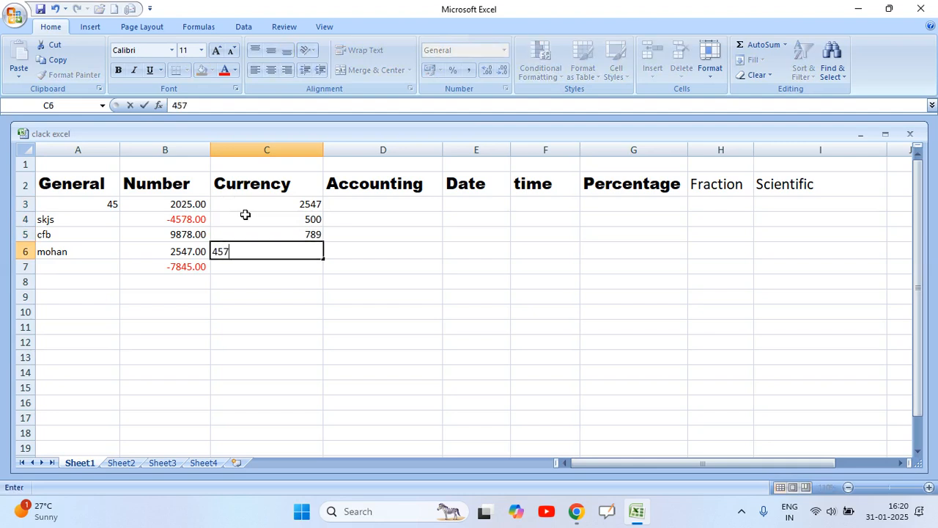
key("Return")
type("789")
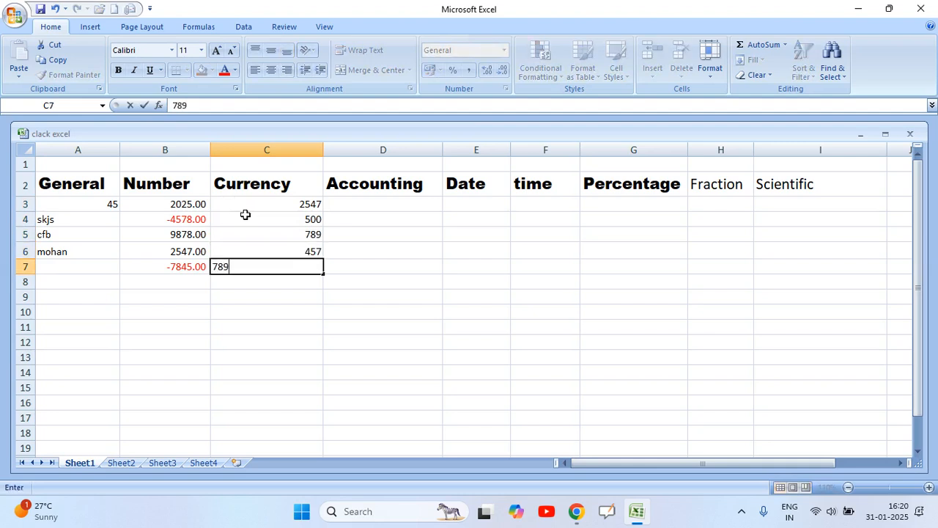
key("Return")
- Enter -789 in B8 under the Number heading and compare its formatting with B7
left_click(261, 204)
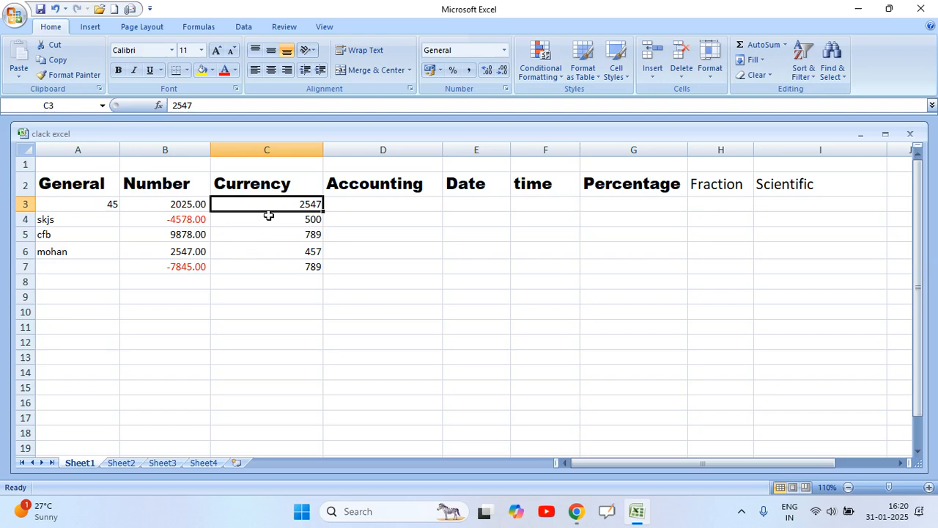
left_click(290, 293)
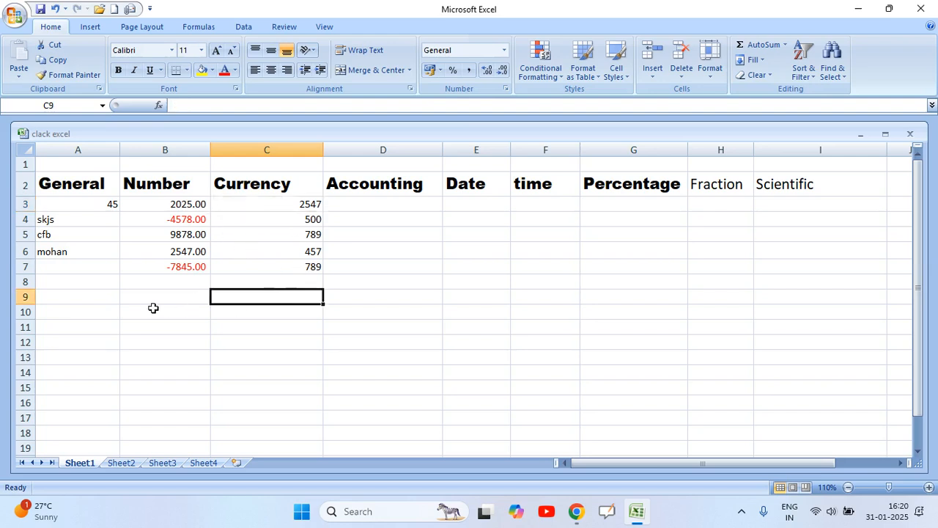
left_click(169, 284)
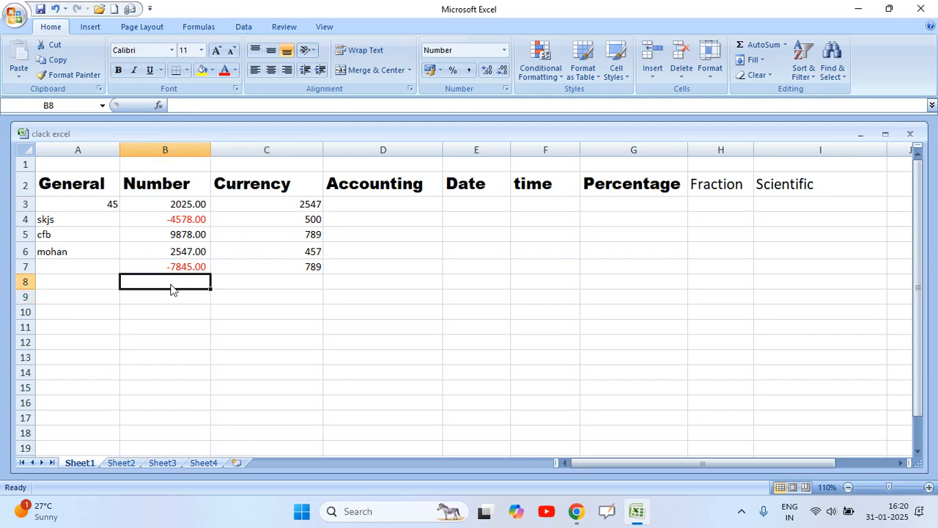
type("-789")
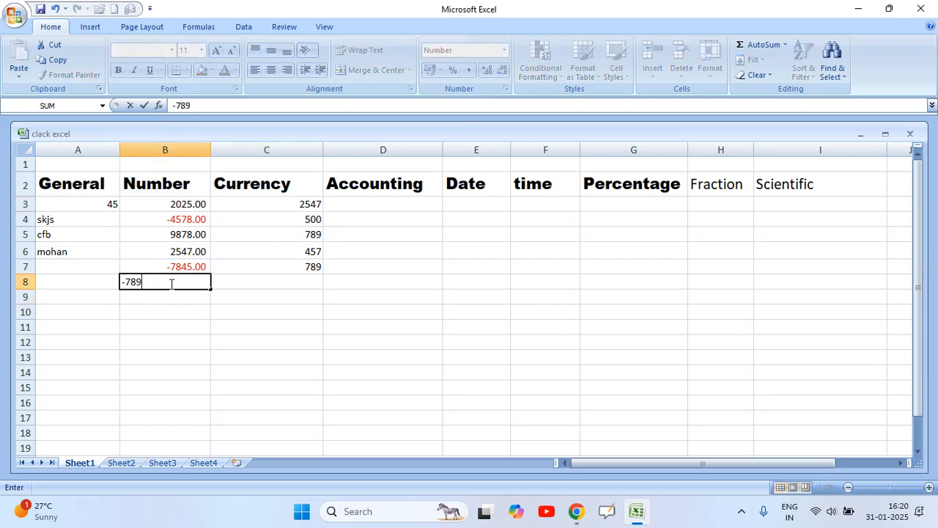
key("Return")
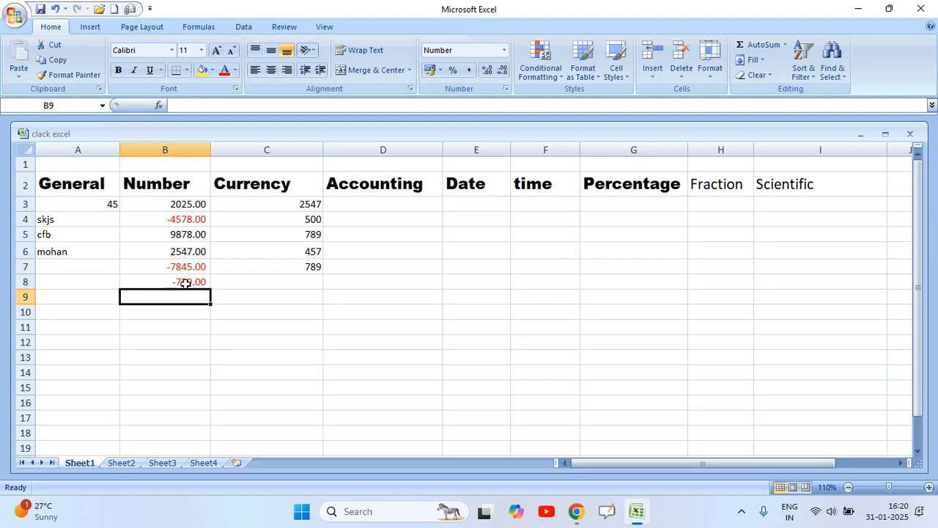
left_click(185, 283)
left_click(174, 267)
left_click(183, 282)
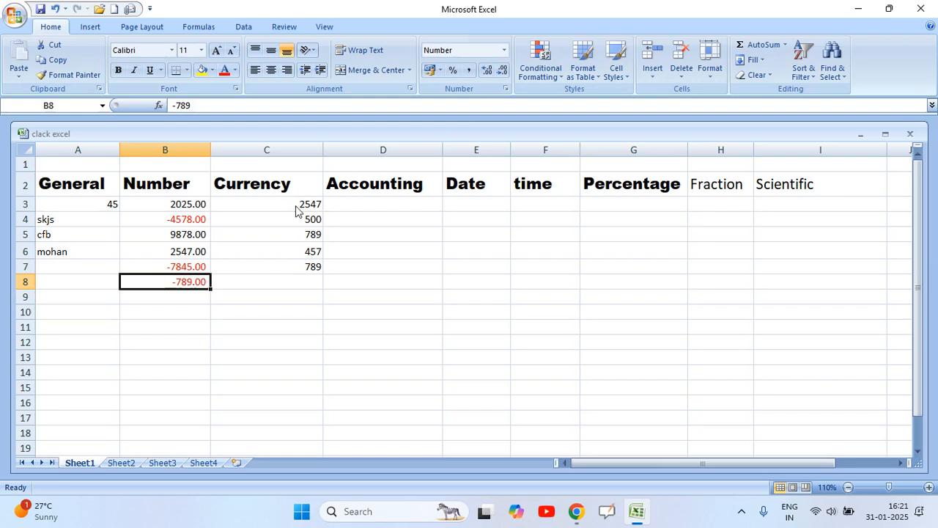
- Format C3 to C11 as Currency with 3 decimal places and the ₹ symbol
left_click_drag(295, 206, 285, 324)
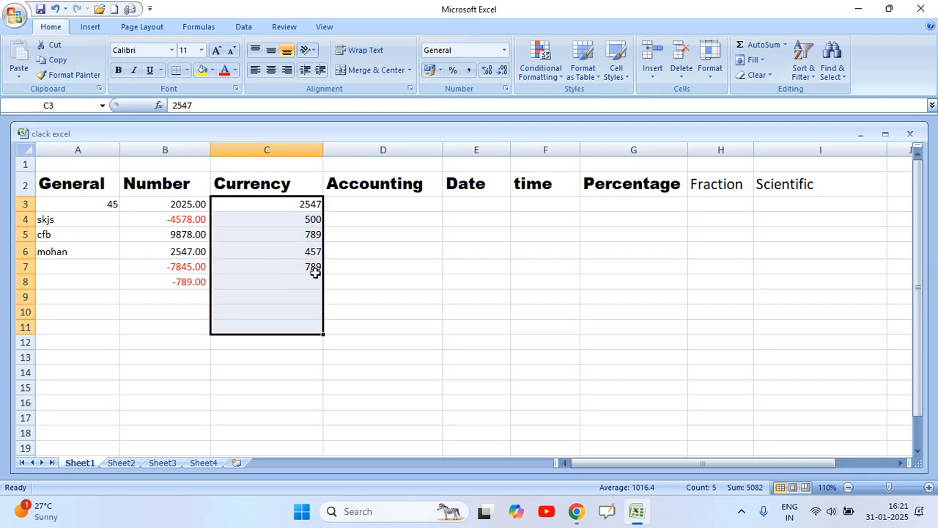
left_click(505, 51)
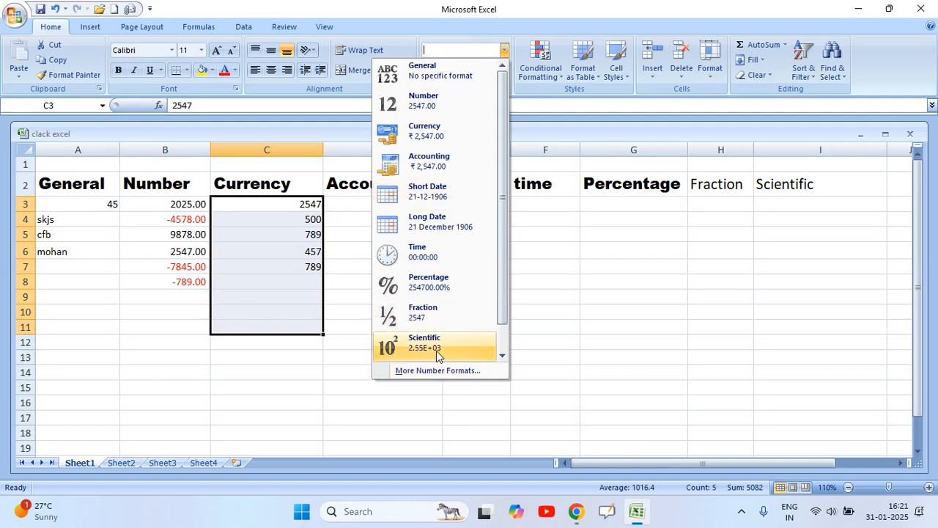
left_click(443, 370)
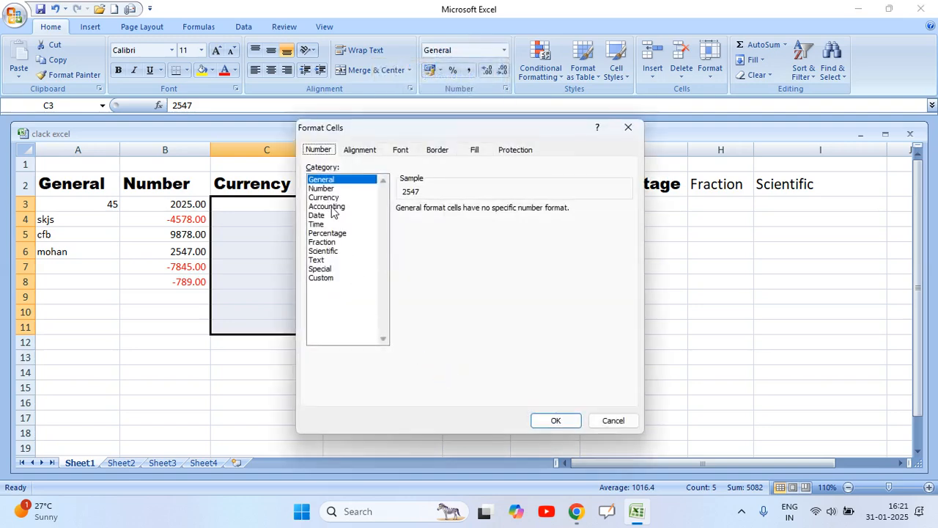
left_click(324, 197)
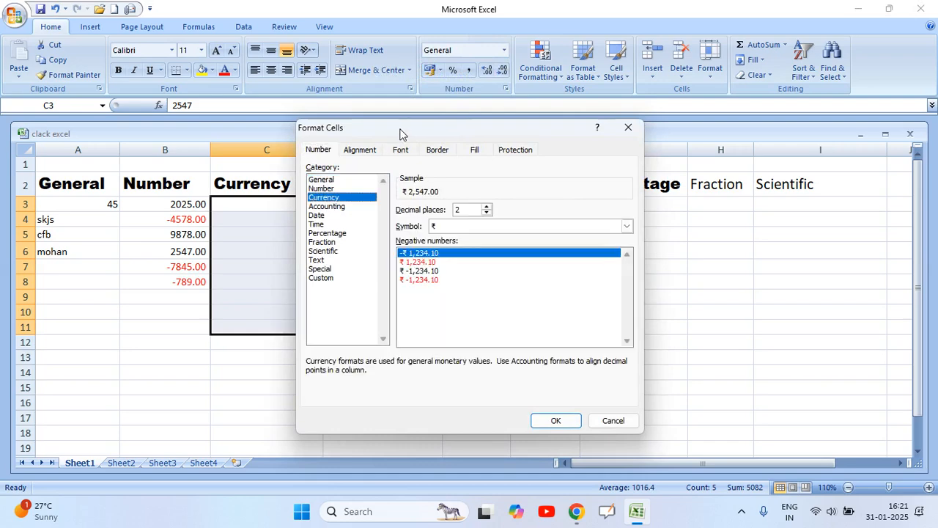
left_click_drag(401, 134, 496, 161)
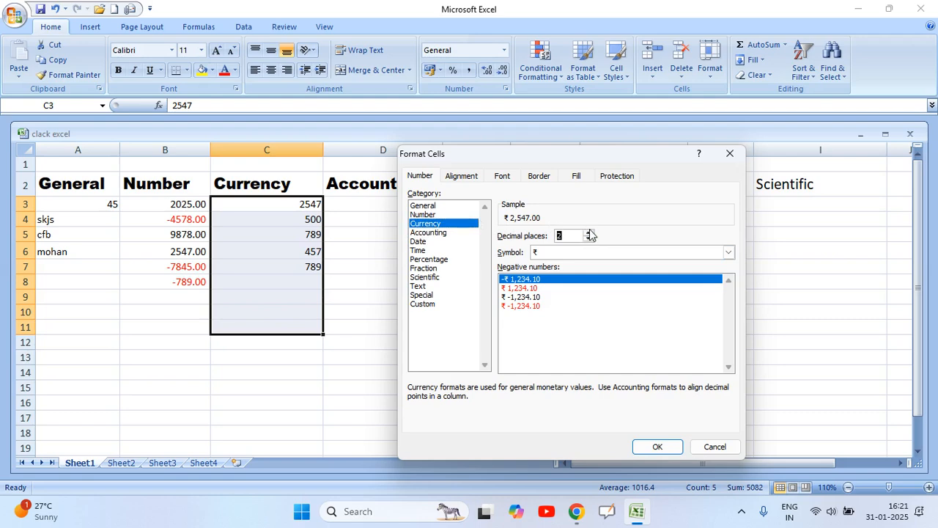
left_click(588, 232)
left_click(574, 256)
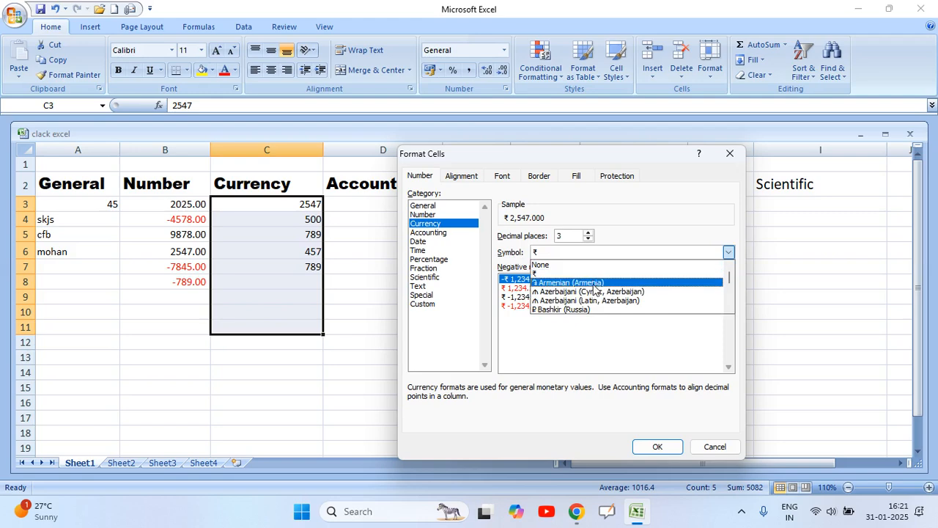
left_click(567, 274)
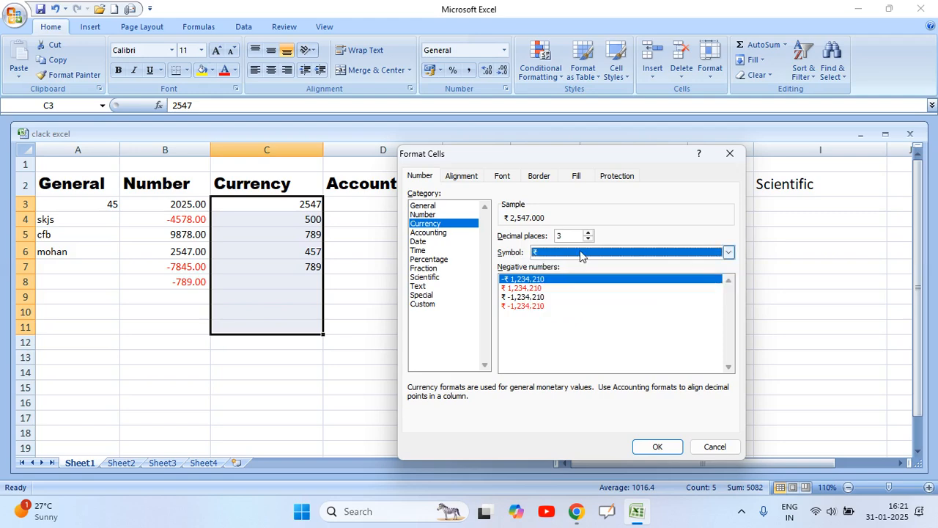
left_click(656, 449)
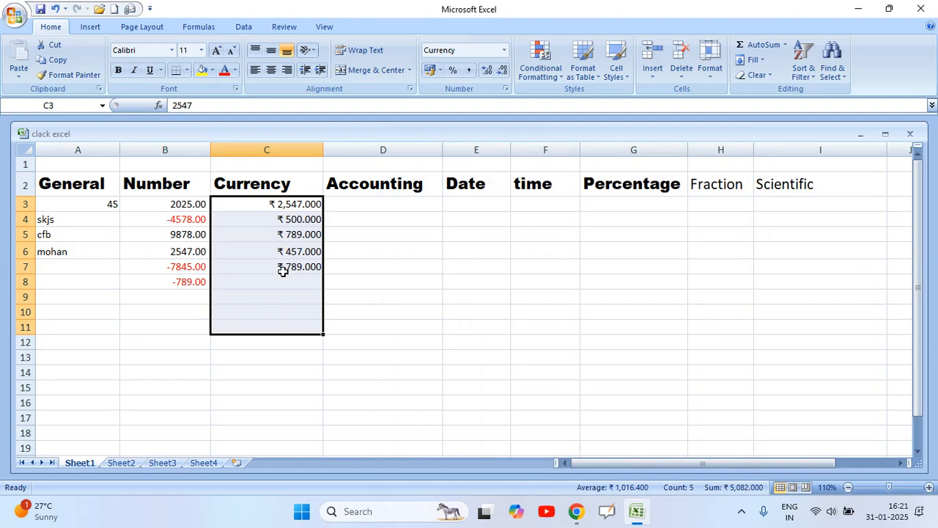
- Reopen the full format settings for C3 to C11, browse the currency symbols and apply INR as the symbol
left_click(503, 50)
left_click(428, 371)
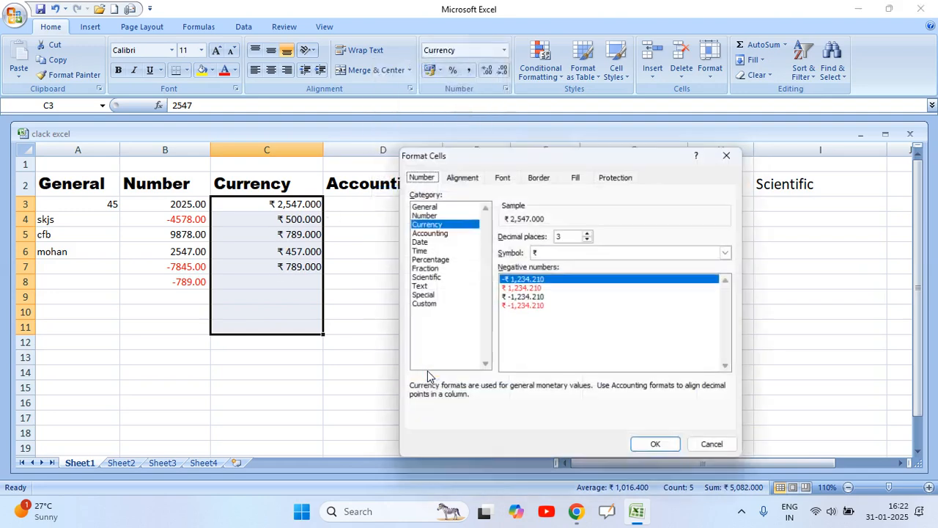
left_click(580, 252)
scroll(613, 290, "down", 3)
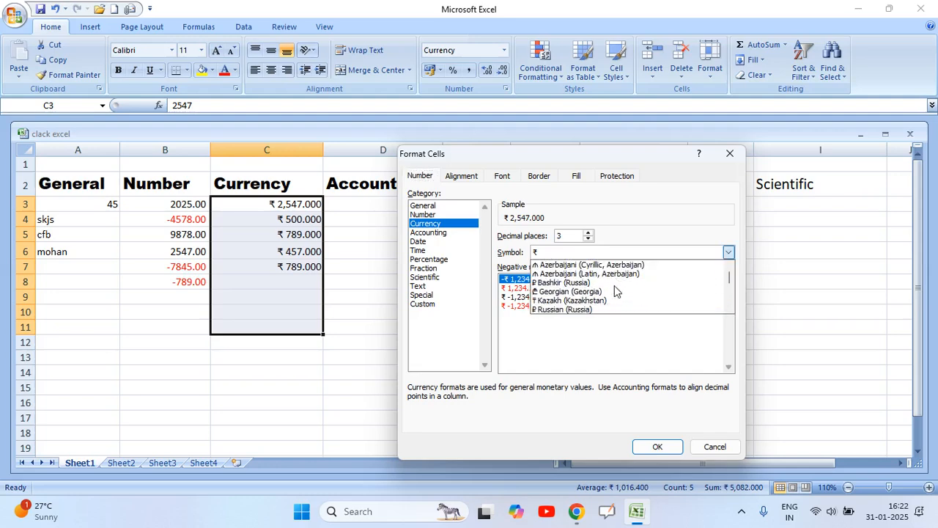
scroll(615, 291, "down", 15)
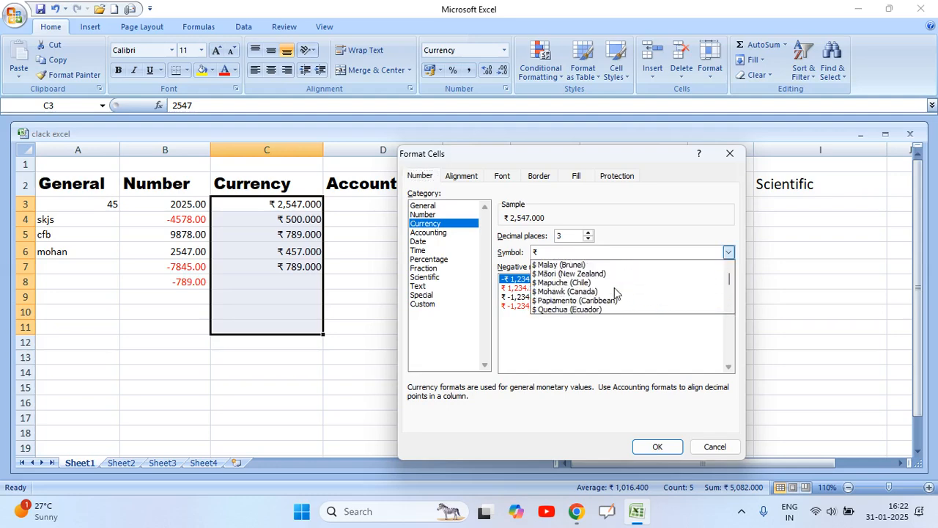
scroll(614, 293, "down", 2)
scroll(615, 290, "down", 12)
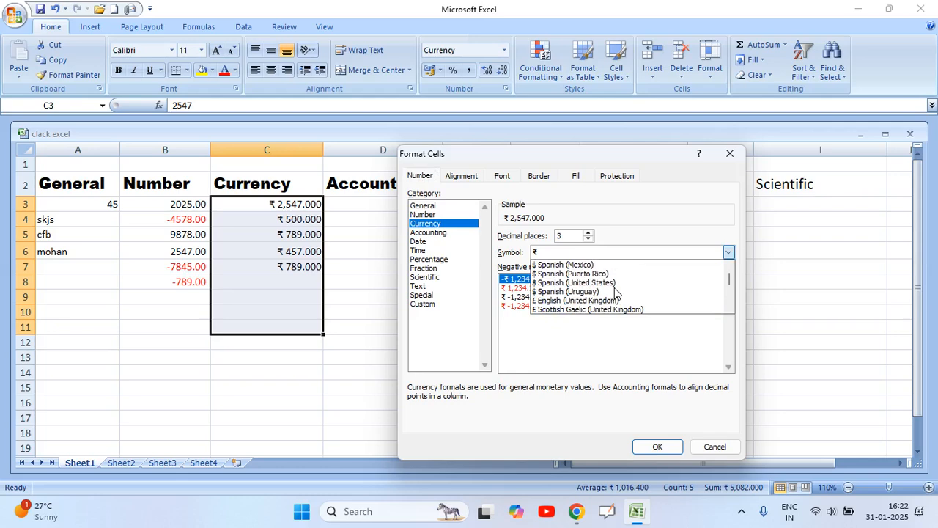
scroll(614, 292, "down", 12)
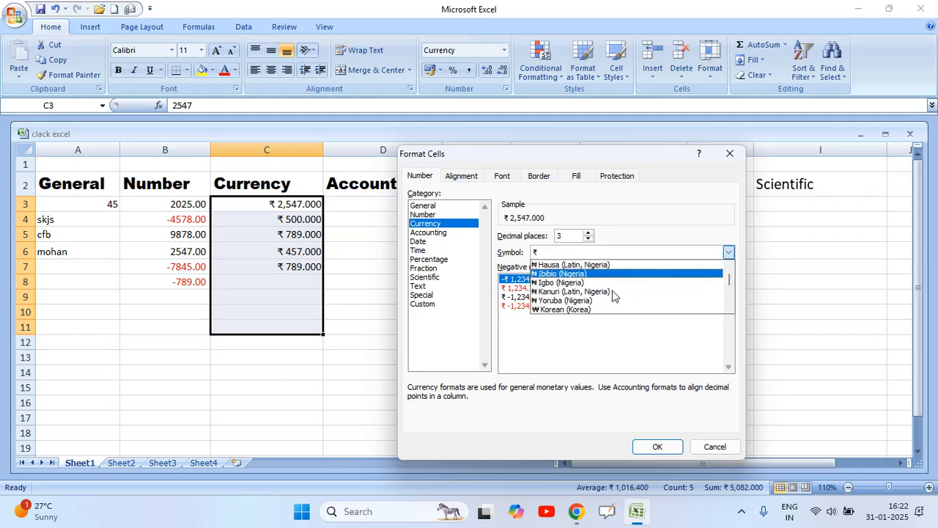
scroll(615, 293, "down", 12)
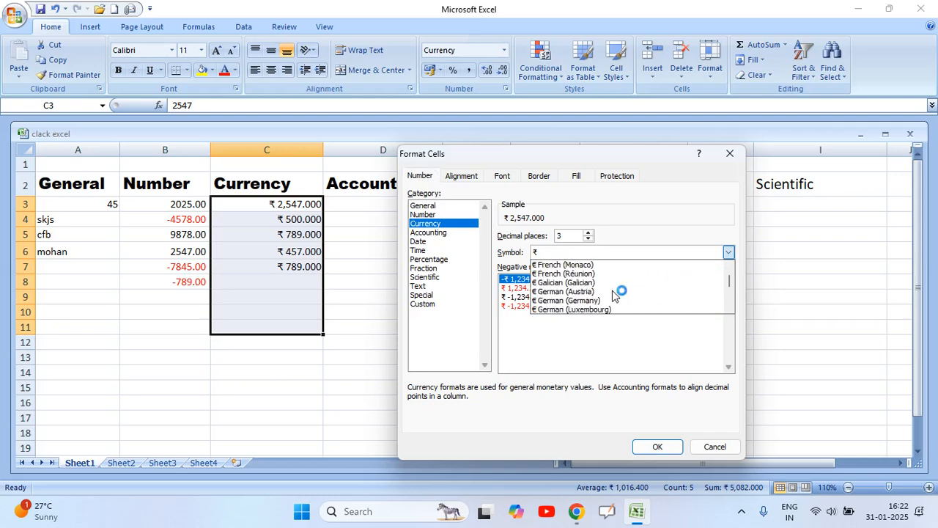
scroll(614, 294, "down", 12)
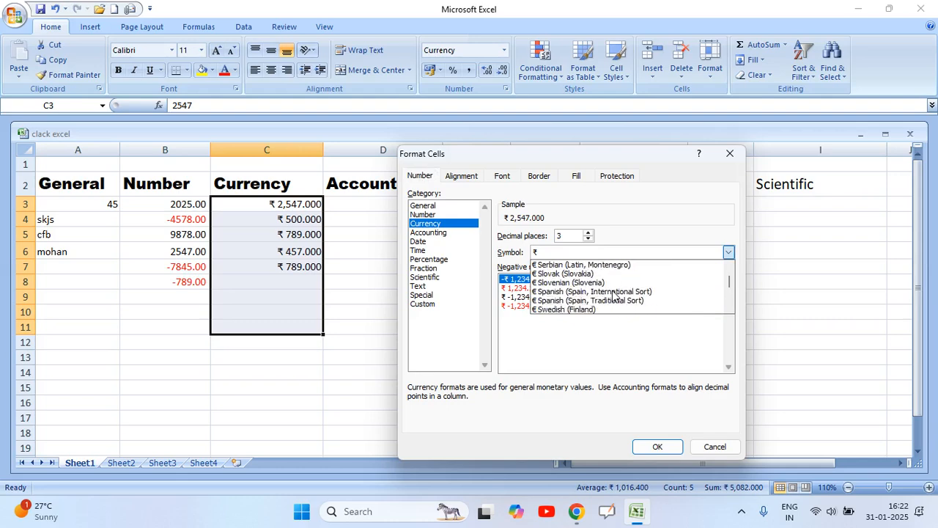
scroll(614, 295, "down", 6)
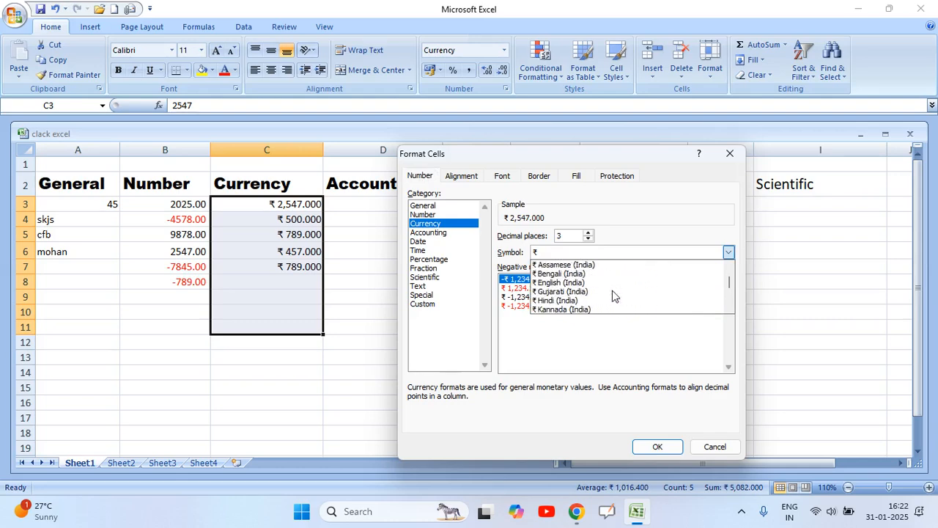
scroll(614, 295, "down", 1)
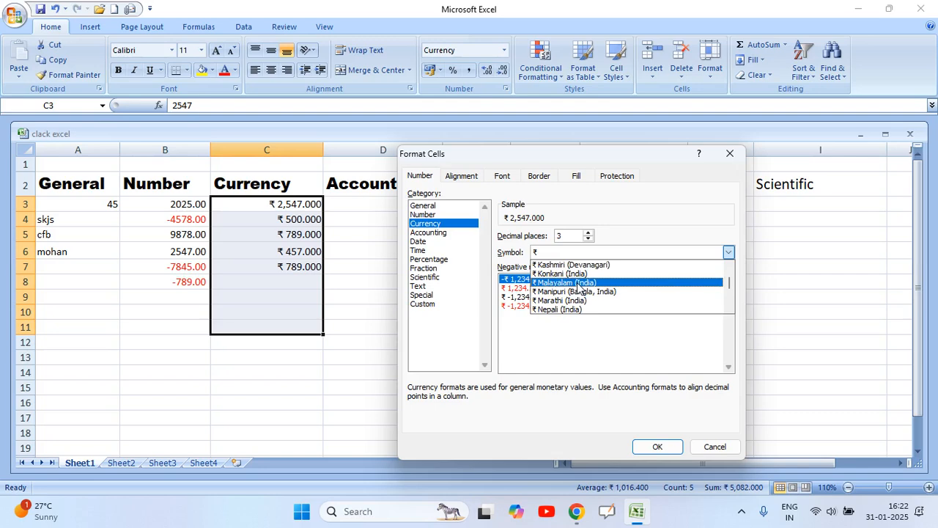
scroll(583, 303, "down", 1)
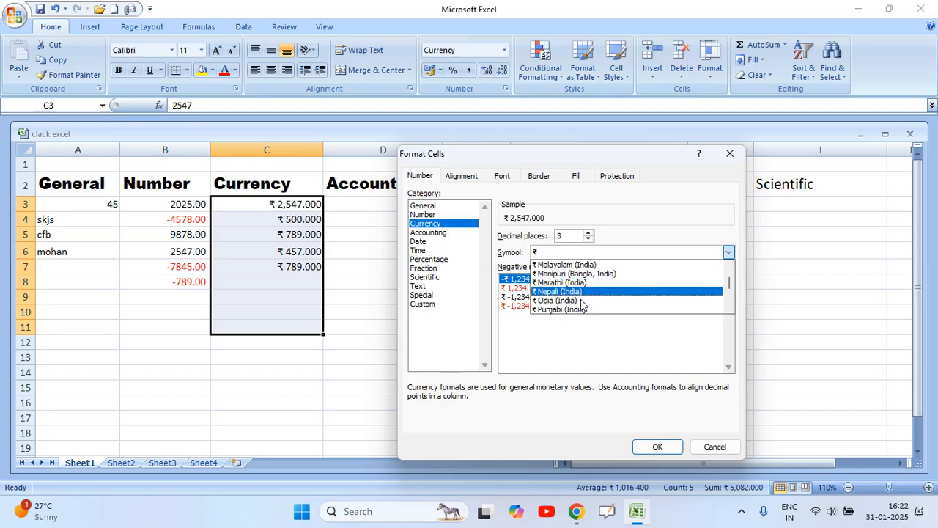
scroll(583, 297, "down", 5)
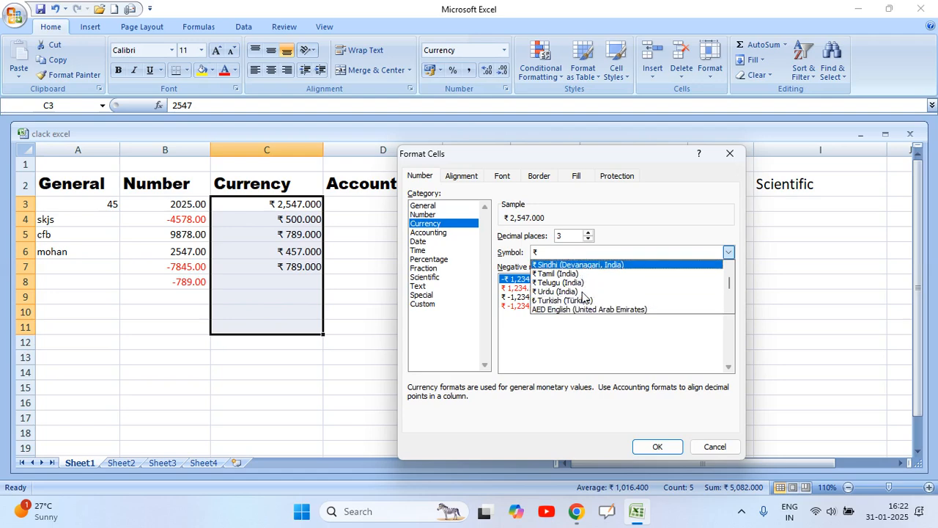
scroll(583, 294, "down", 10)
scroll(583, 291, "down", 10)
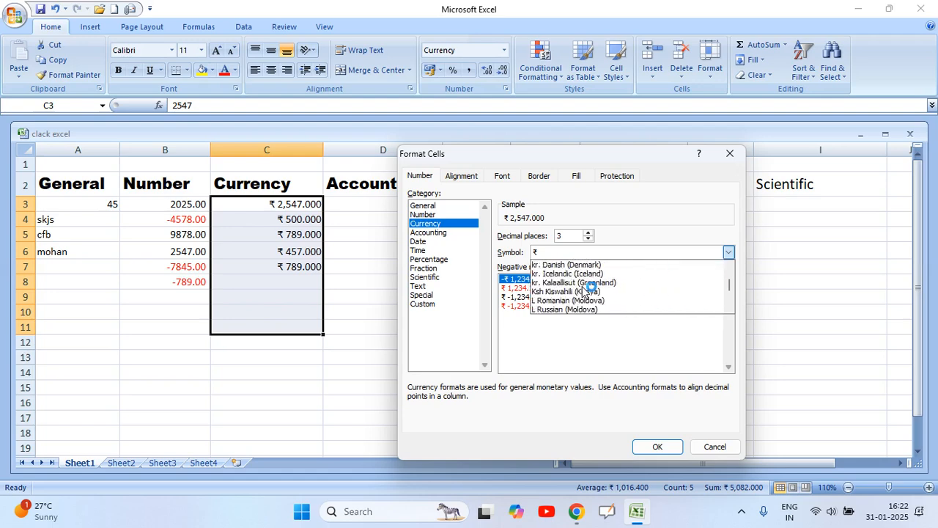
scroll(583, 291, "down", 10)
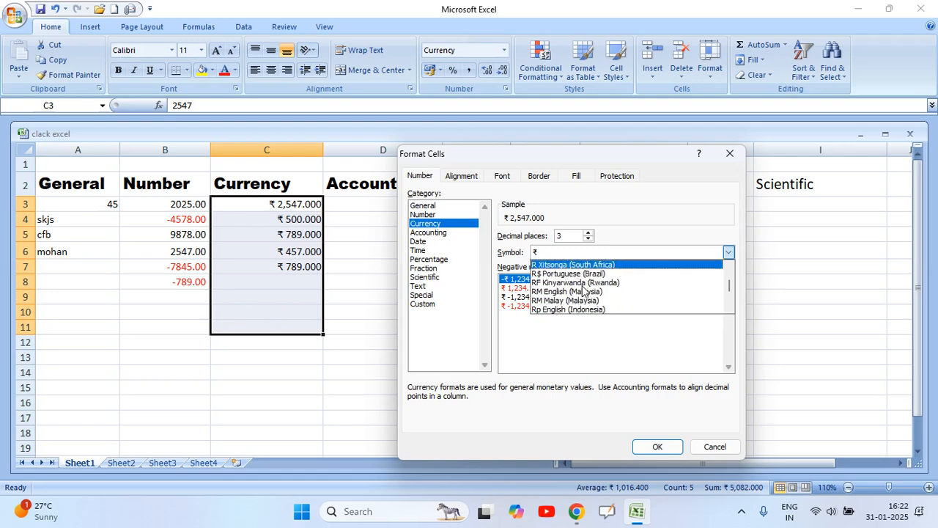
scroll(583, 291, "down", 10)
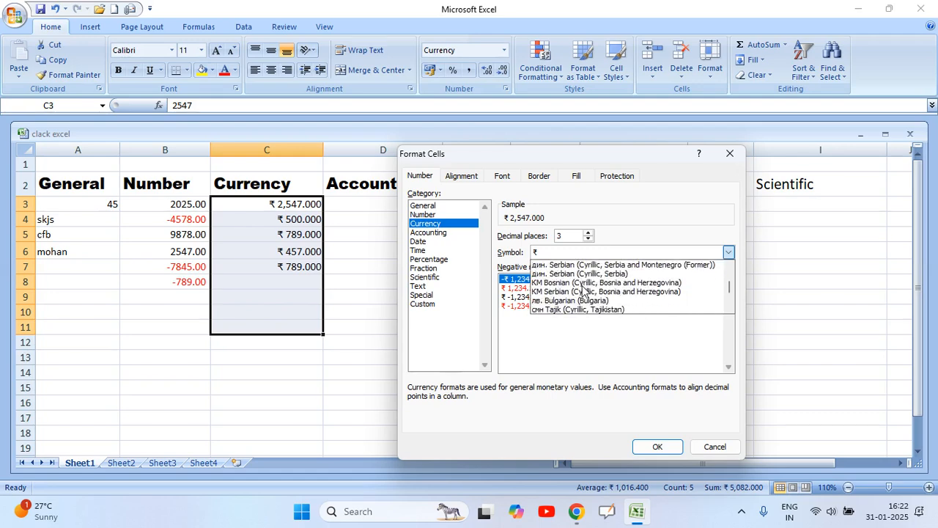
scroll(587, 286, "up", 10)
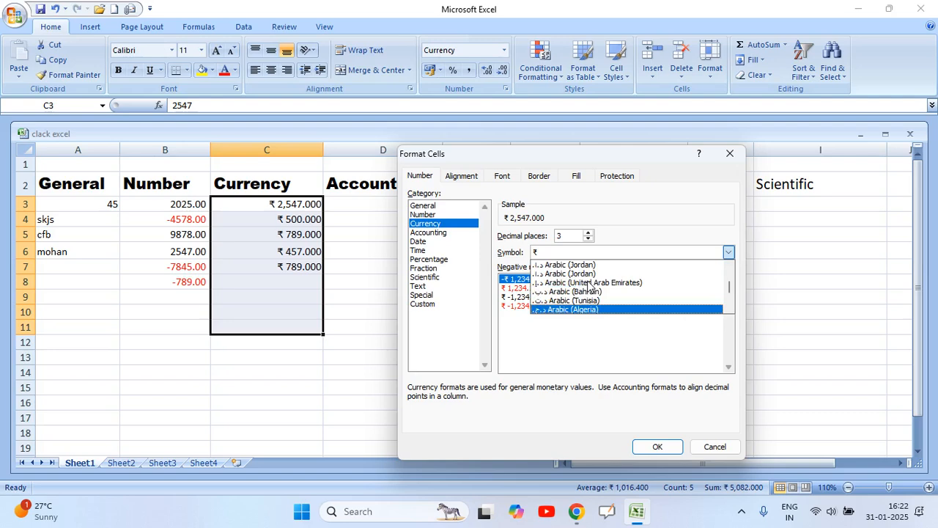
scroll(588, 286, "up", 8)
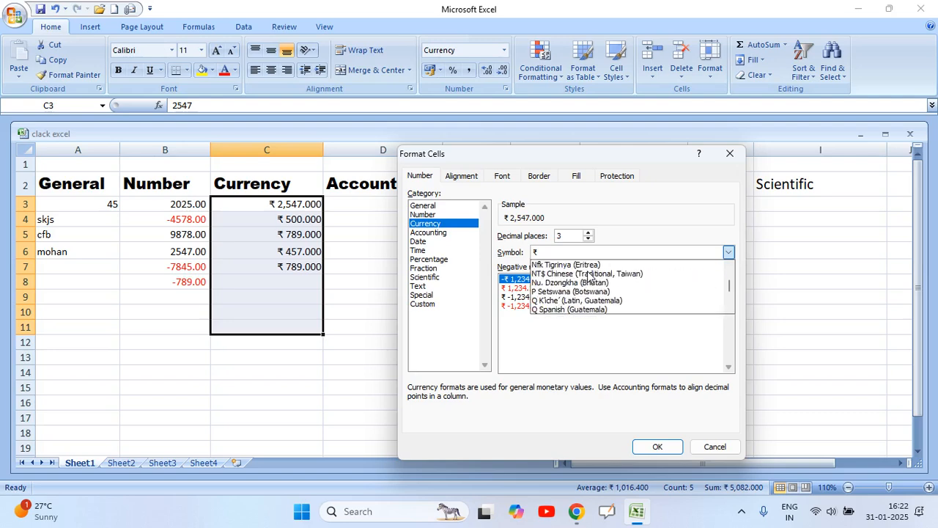
type("in")
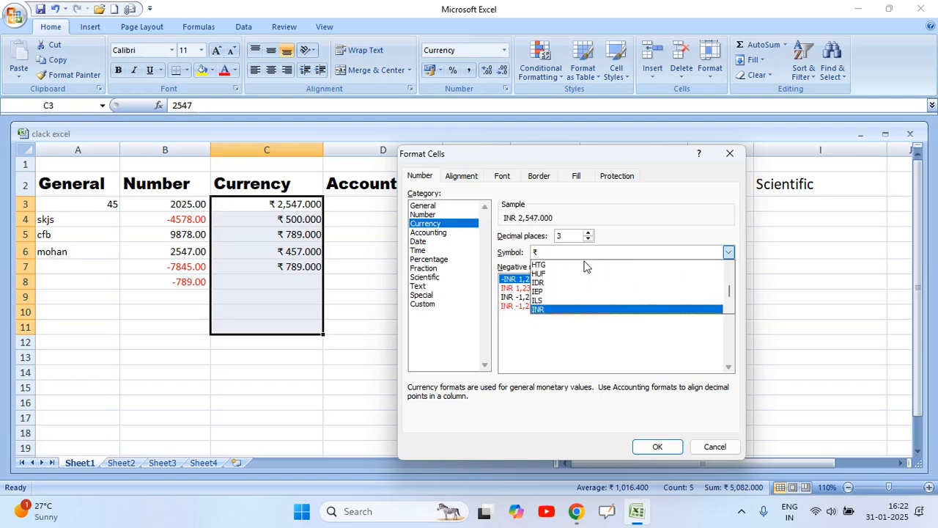
left_click(559, 309)
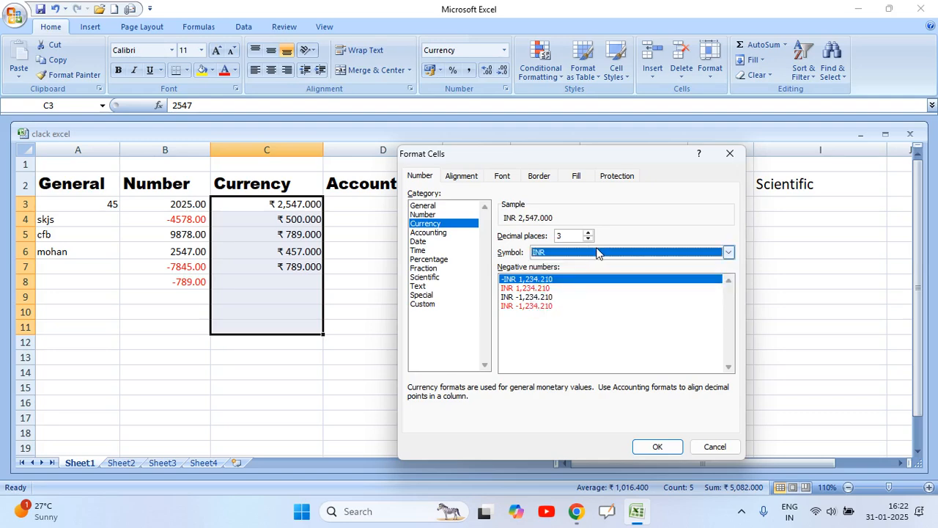
left_click(656, 448)
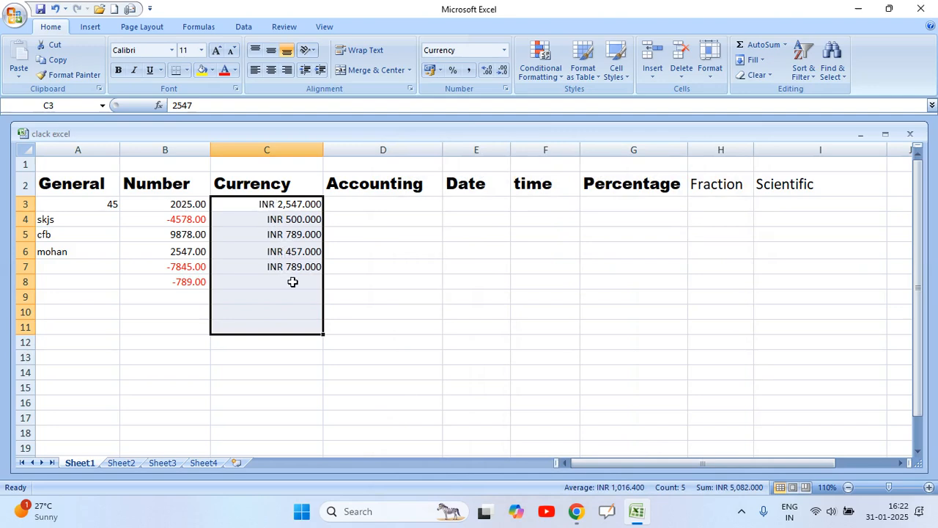
- Enter 4578, 7894, 5698 and 7845 in D3 to D6 under the Accounting heading
left_click(357, 203)
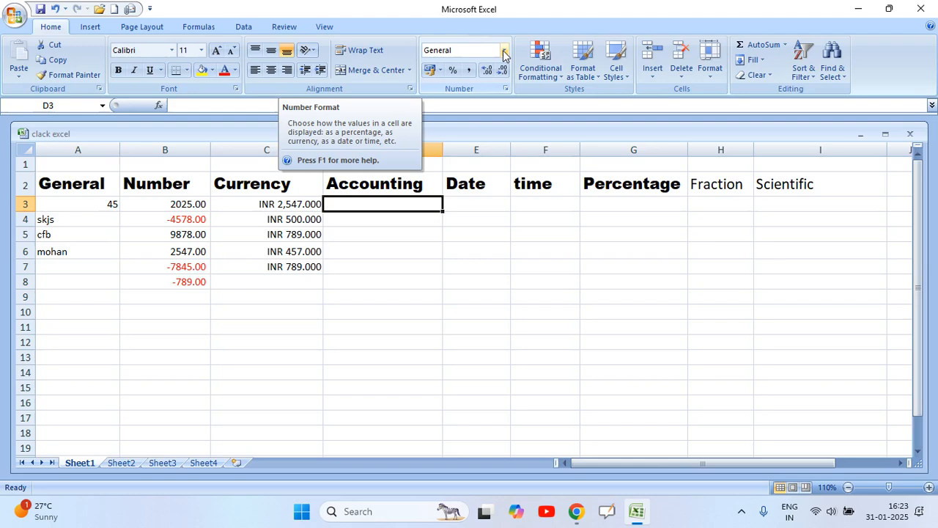
left_click(402, 218)
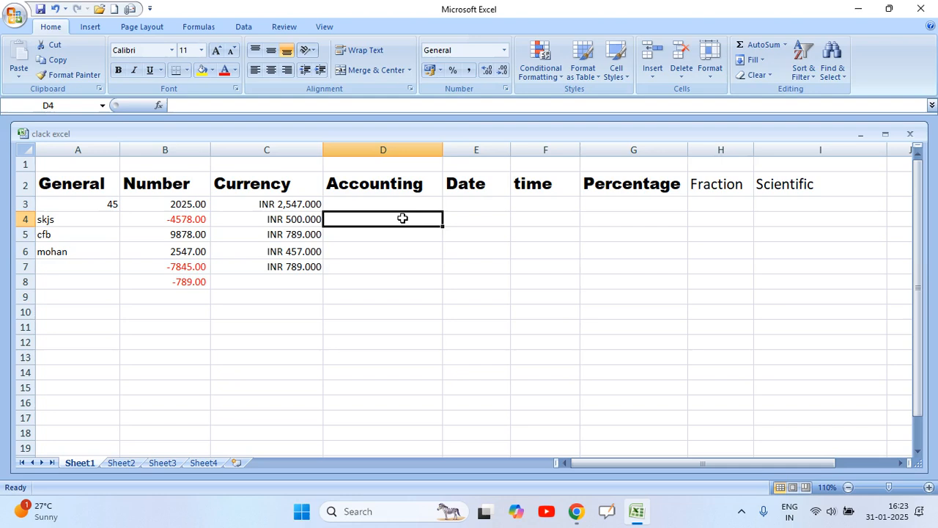
left_click(394, 199)
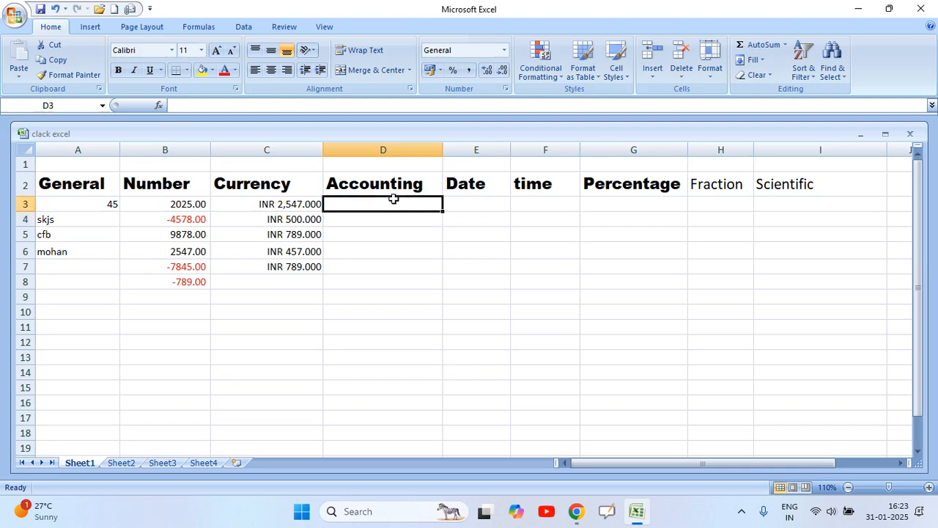
left_click(387, 233)
left_click(376, 201)
type("4578")
key("Return")
type("7894")
key("Return")
type("5698")
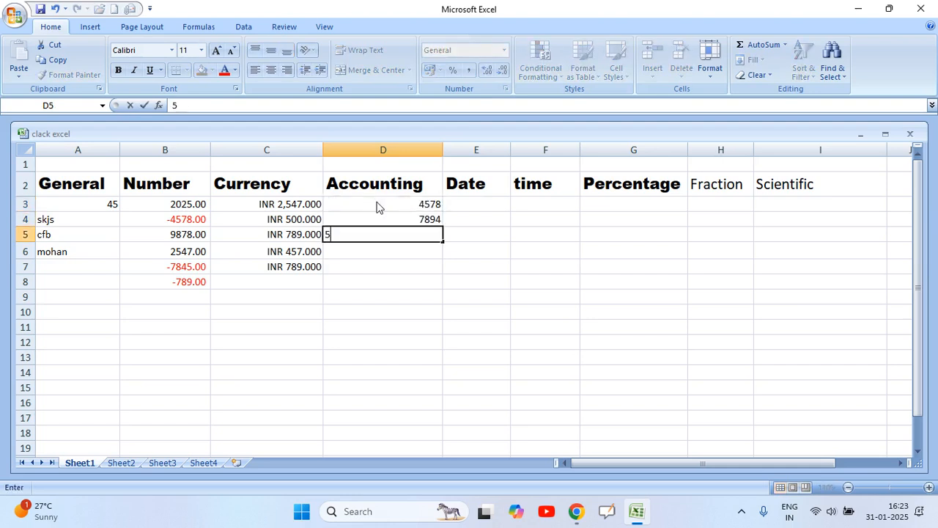
key("Return")
type("7845")
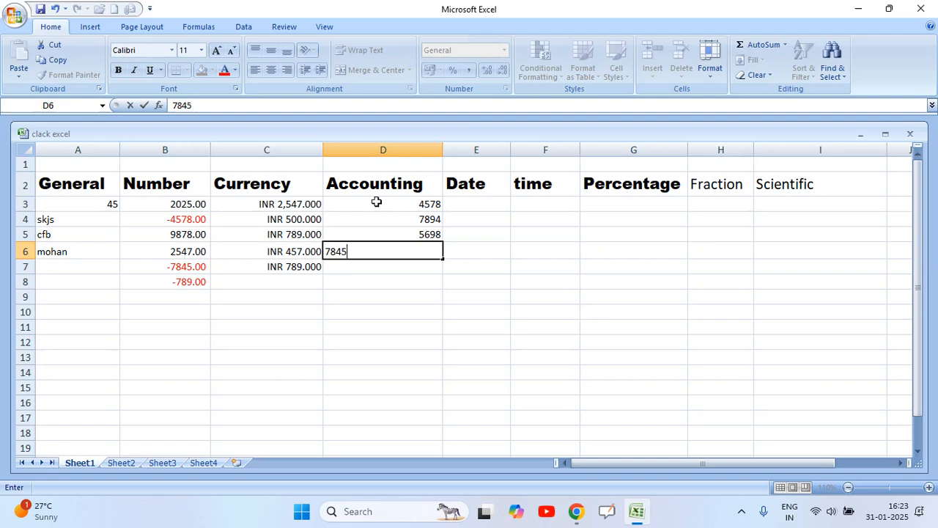
key("Return")
- Demonstrate selecting cell ranges under the Accounting and time headings, ending with the whole of column F selected
left_click_drag(376, 202, 407, 304)
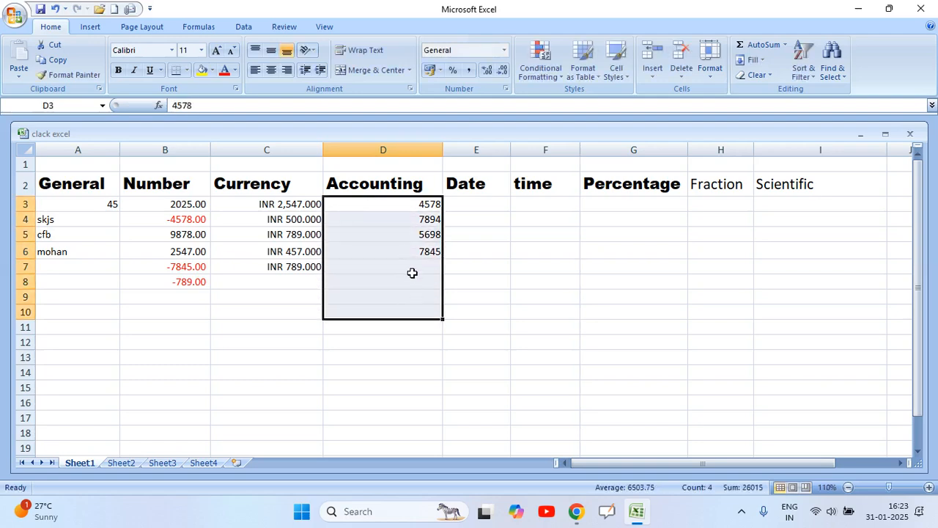
left_click_drag(538, 205, 550, 323)
left_click(549, 323)
left_click_drag(543, 204, 551, 389)
left_click(552, 388)
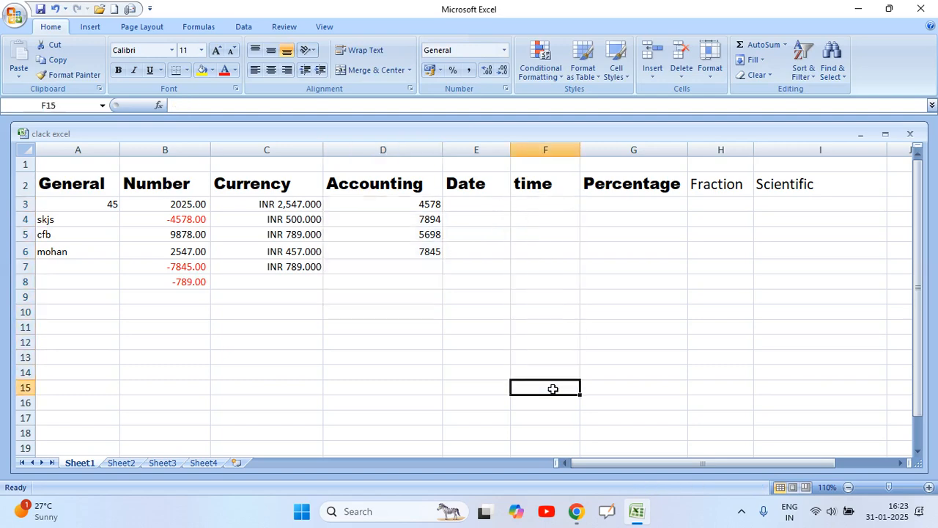
left_click(532, 148)
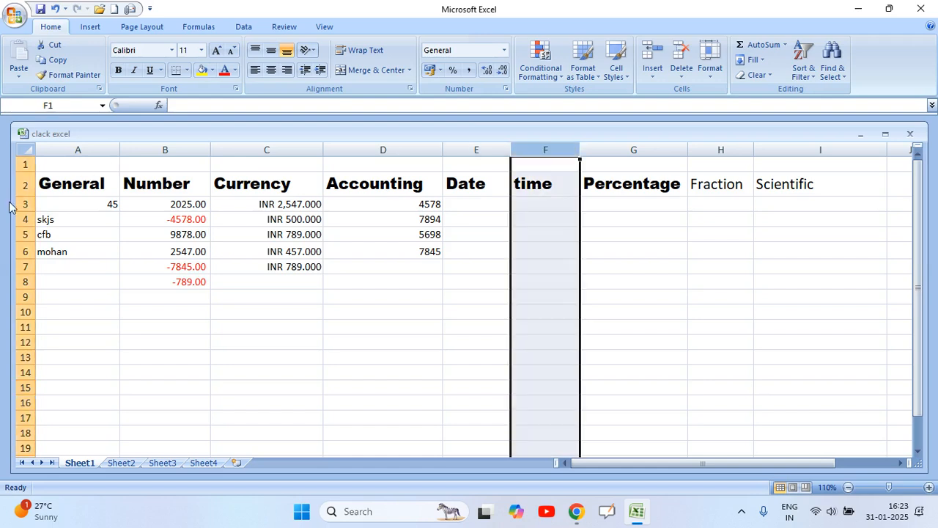
- Format D3 to D10 under the Accounting heading as Accounting with 2 decimal places and the ₹ symbol
left_click(22, 266)
left_click_drag(389, 201, 391, 314)
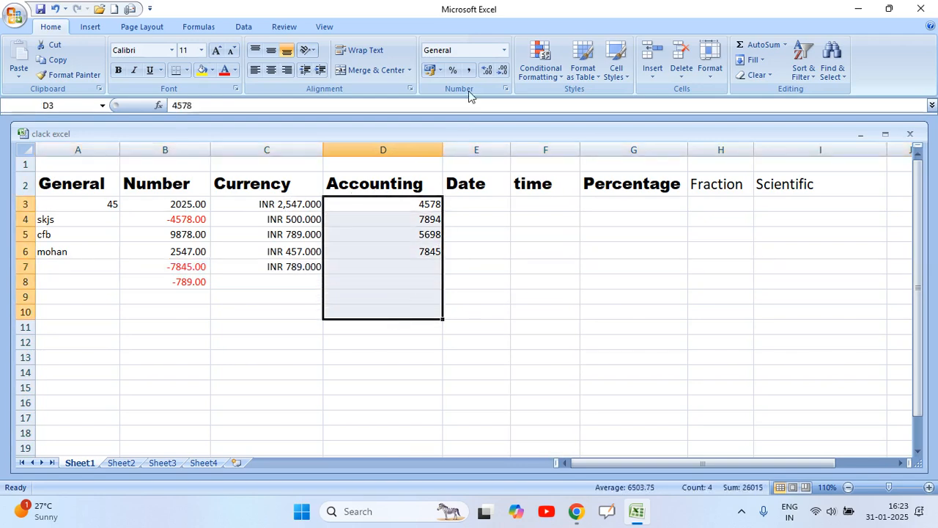
left_click(505, 50)
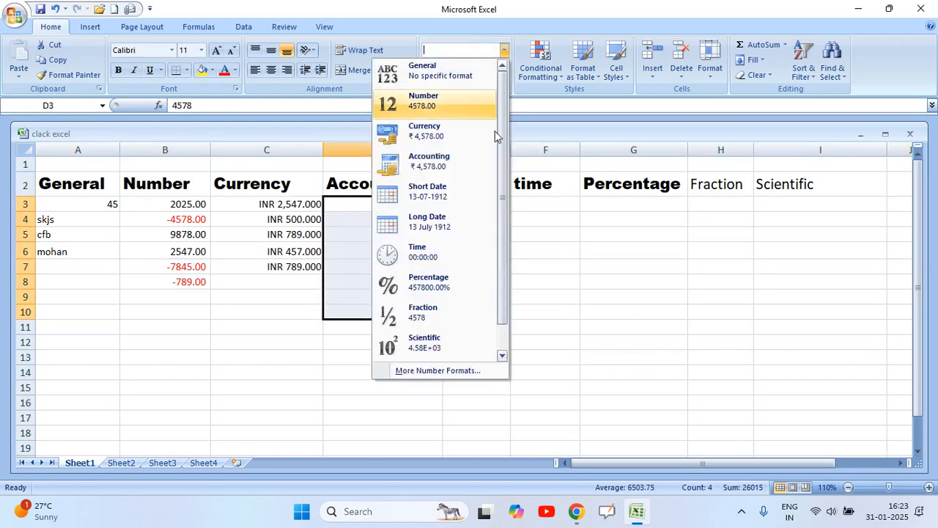
left_click(437, 371)
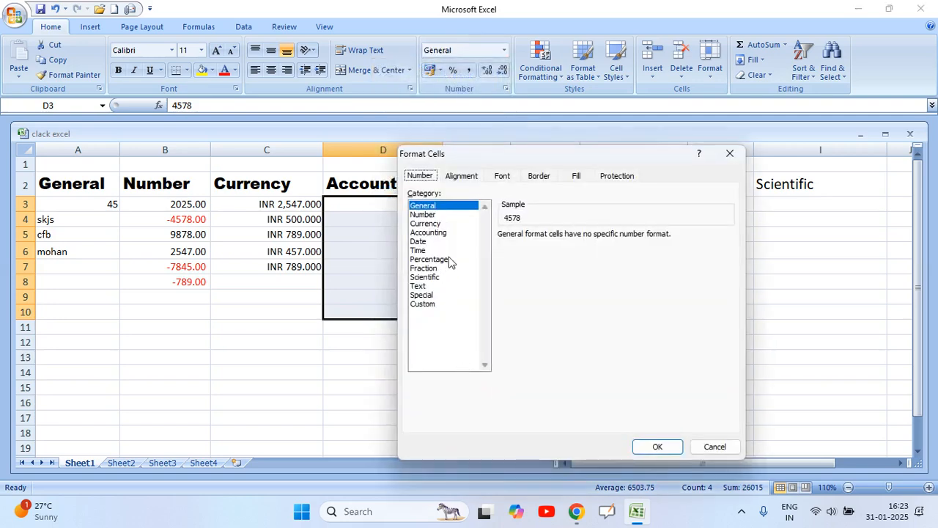
left_click(434, 234)
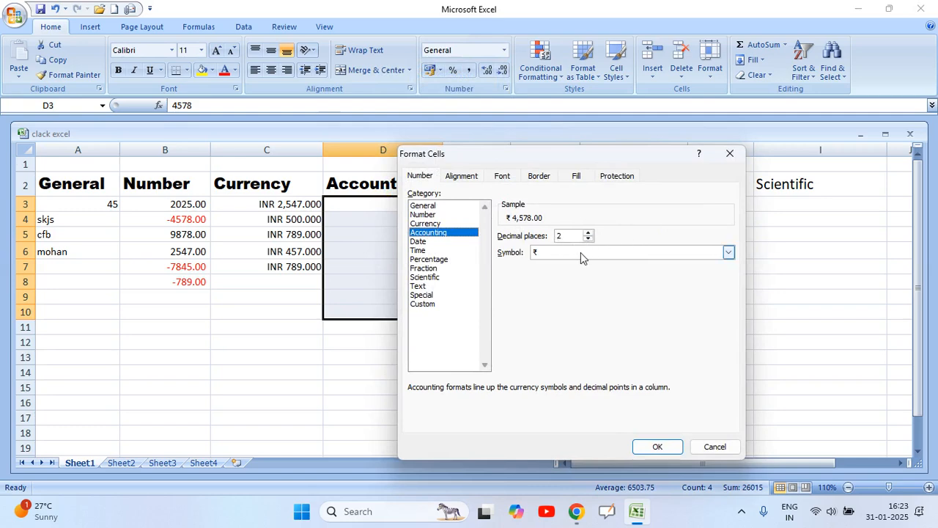
left_click_drag(542, 155, 667, 206)
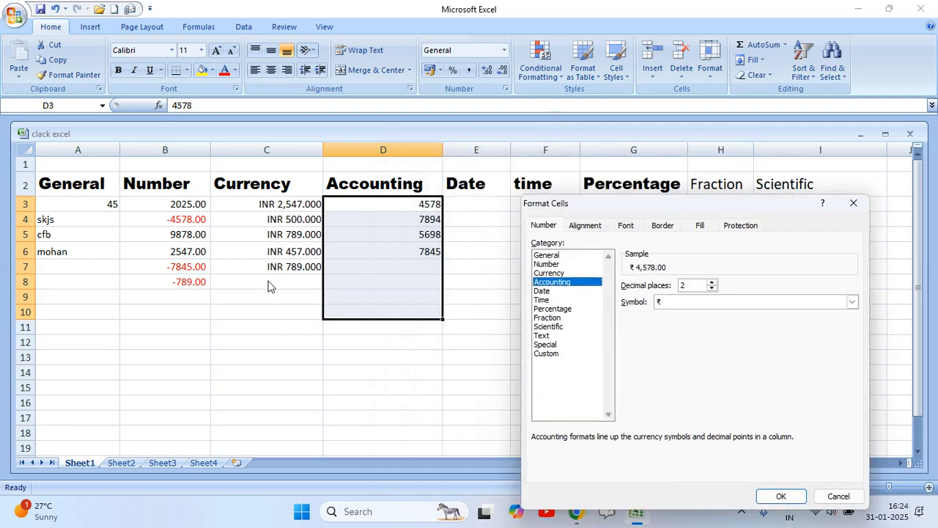
left_click(708, 303)
left_click(709, 303)
left_click(709, 303)
left_click(709, 303)
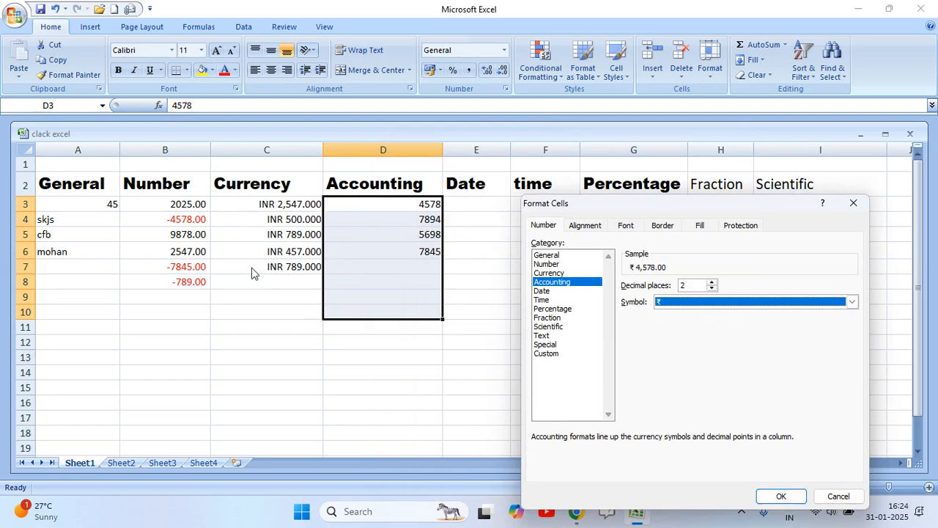
left_click(787, 496)
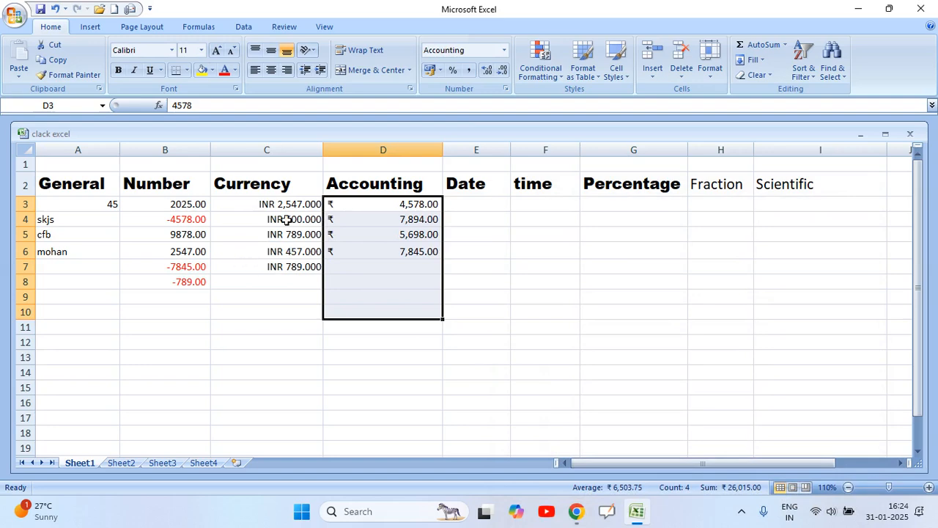
- Widen column E very slightly and enter the date 01/02/2025 in E3 under the Date heading
left_click(472, 204)
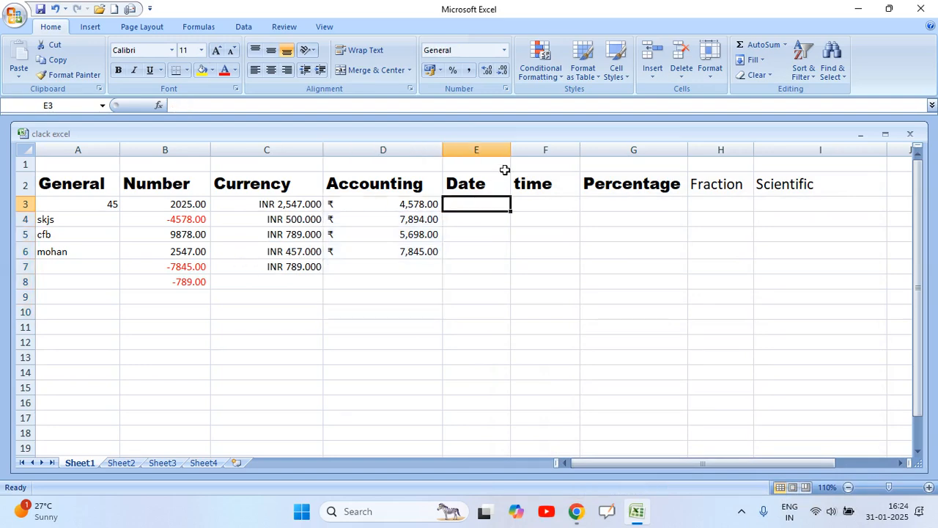
mouse_move(511, 150)
left_mouse_down()
mouse_move(616, 150)
mouse_move(512, 151)
left_mouse_up()
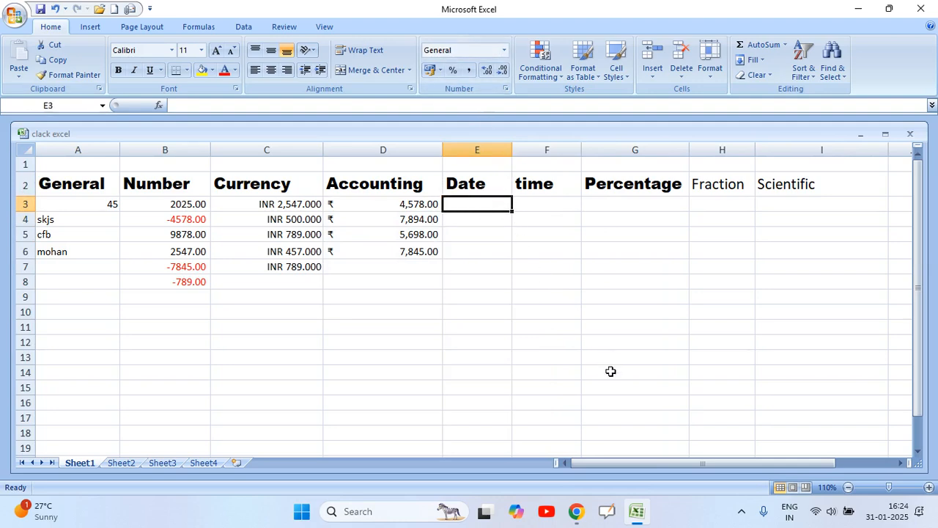
type("01/02/2025")
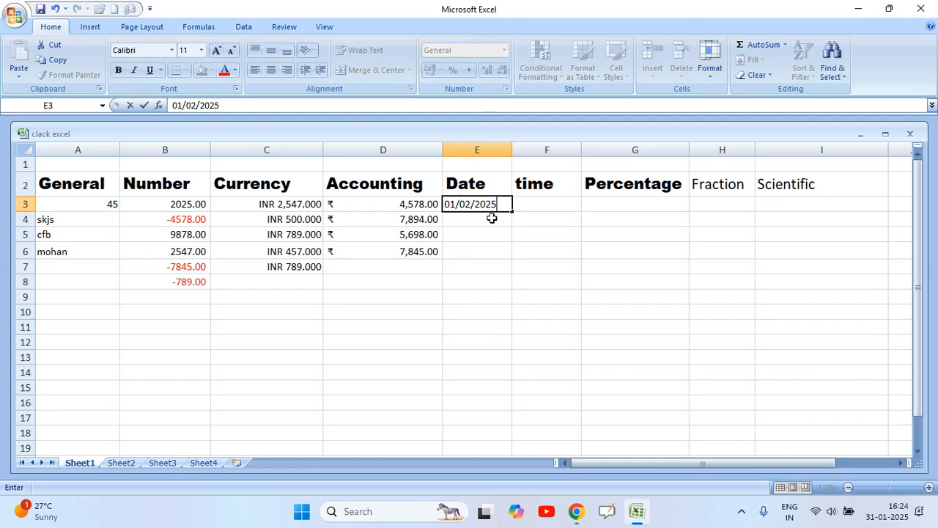
left_click(493, 220)
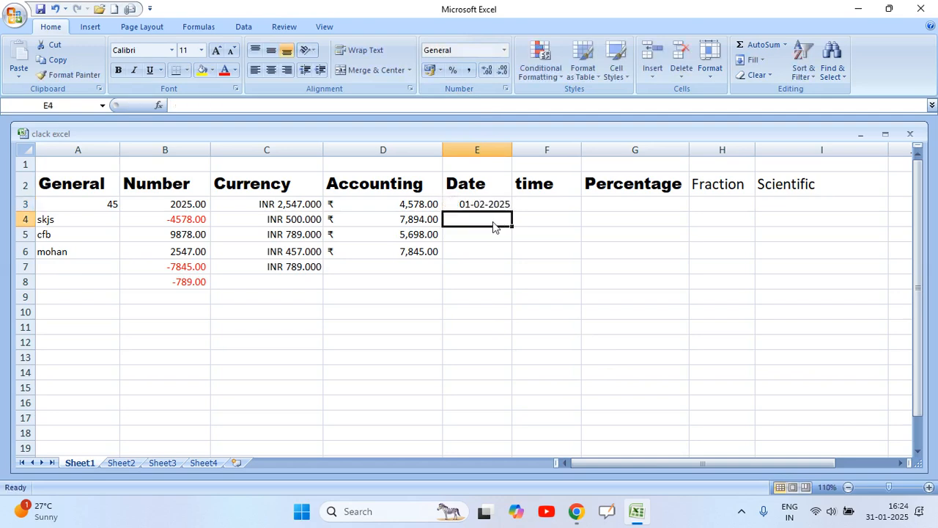
- Compare the number format applied to the date in E3 with that of the empty cell E4 below it
left_click(484, 208)
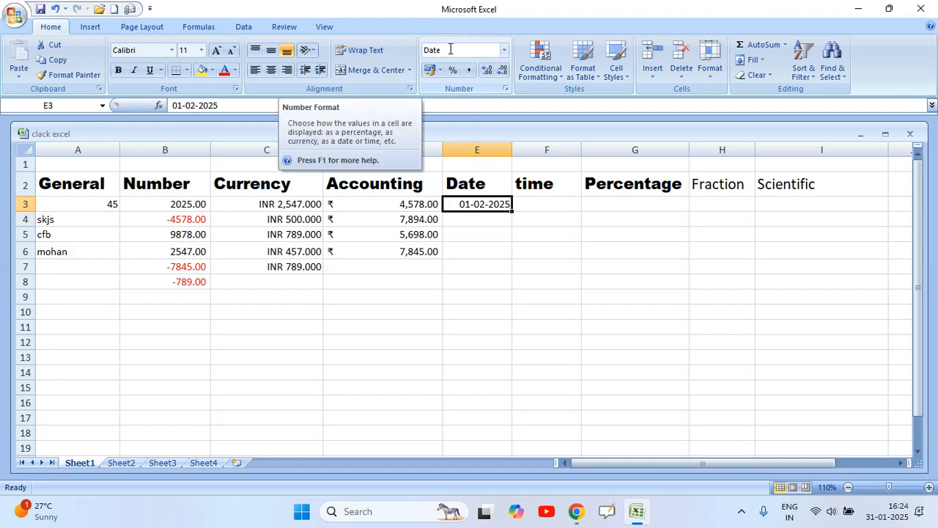
left_click(489, 222)
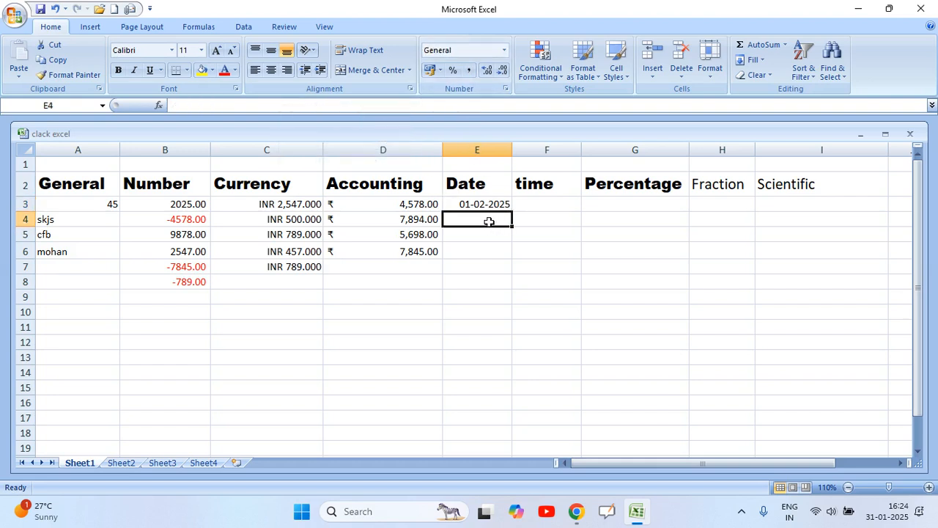
left_click(484, 204)
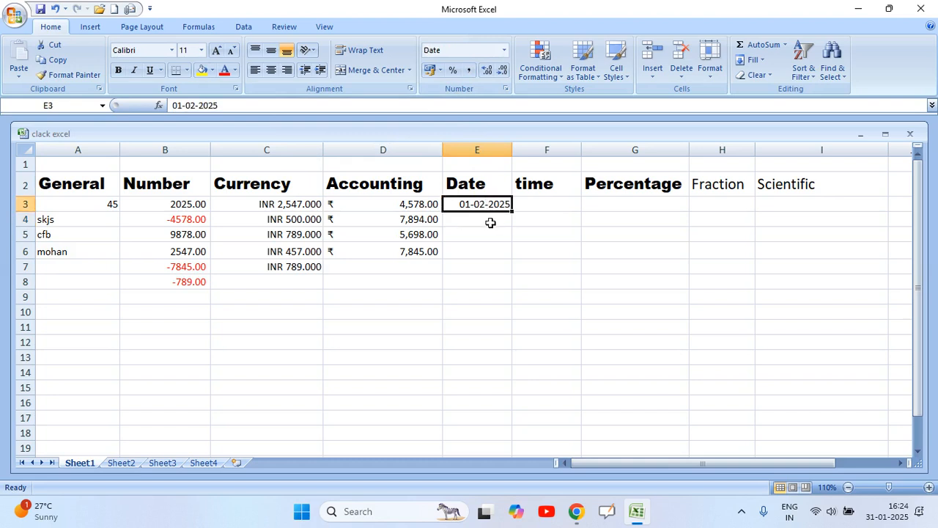
left_click(480, 152)
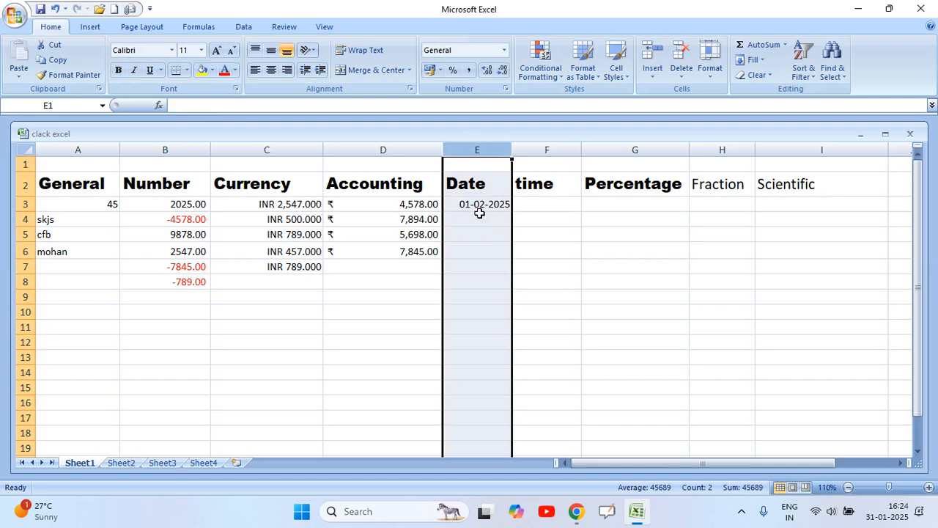
left_click(480, 220)
left_click(484, 204)
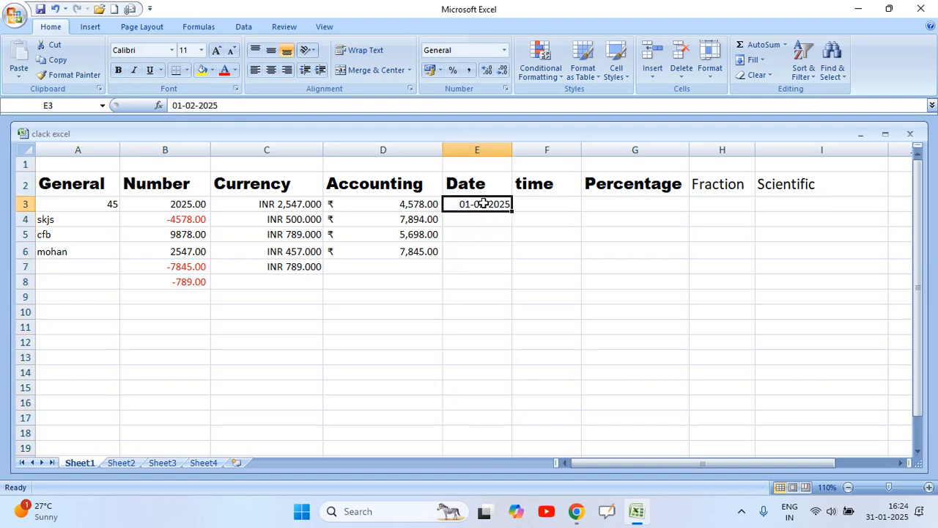
left_click(484, 219)
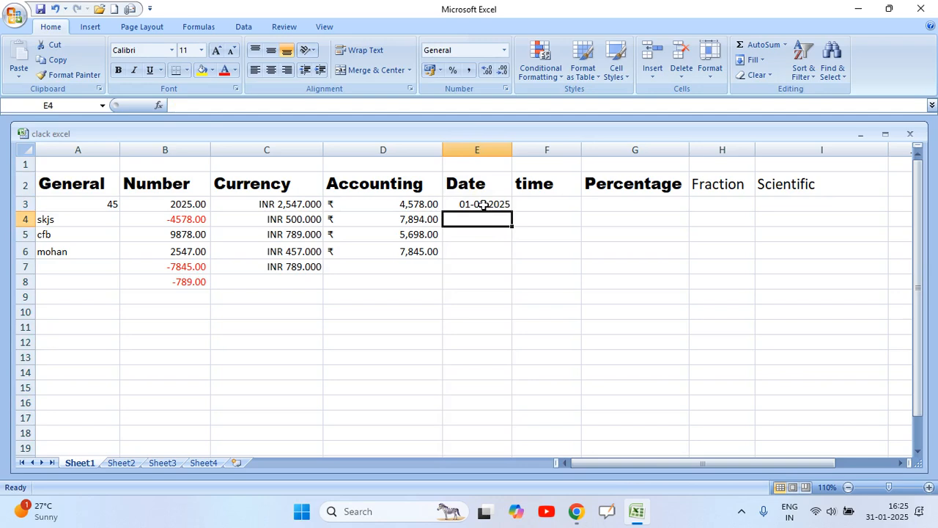
left_click(484, 204)
left_click(482, 219)
- Format E3 to E9 as Date using the long weekday type "Wednesday, 14 March, 2001"
left_click_drag(484, 206, 484, 297)
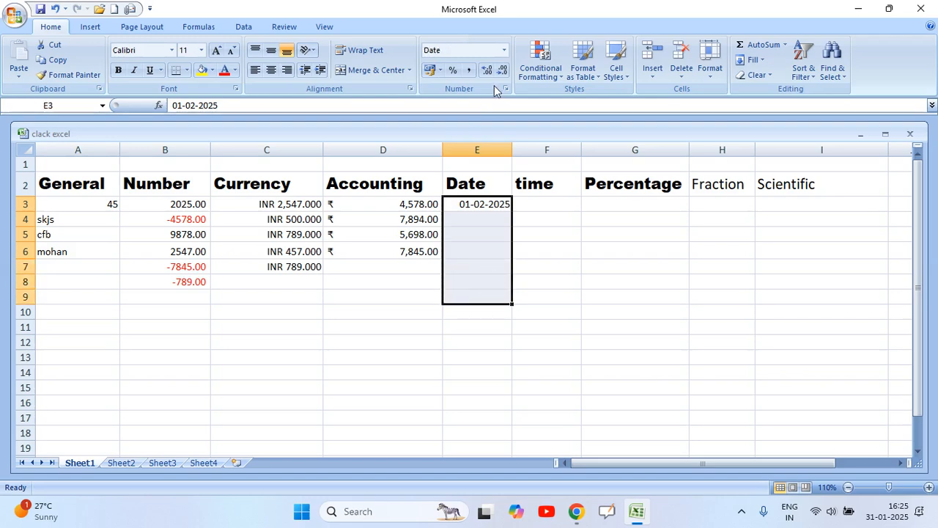
left_click(503, 50)
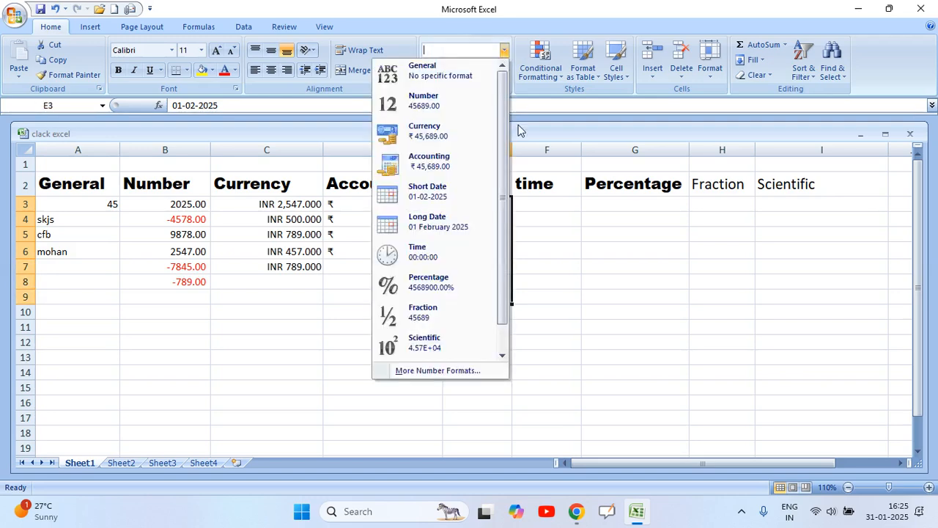
left_click(471, 372)
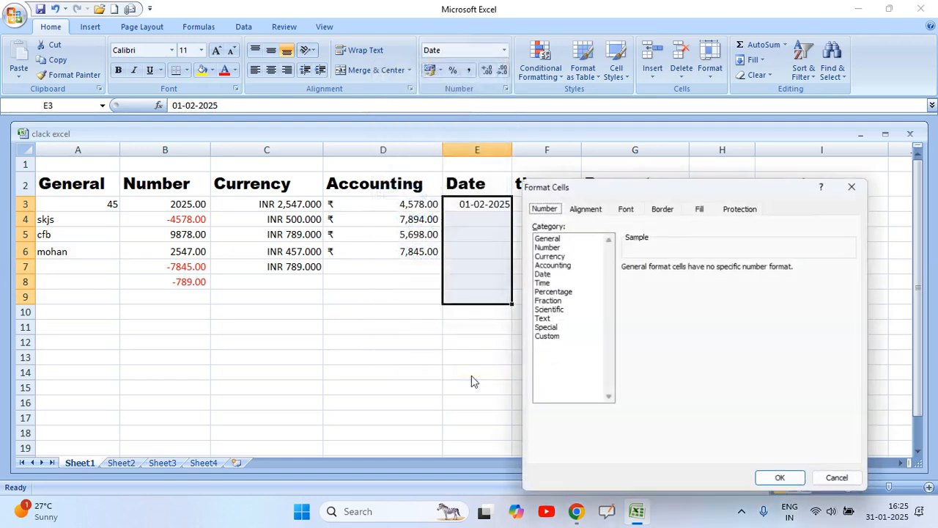
left_click(542, 273)
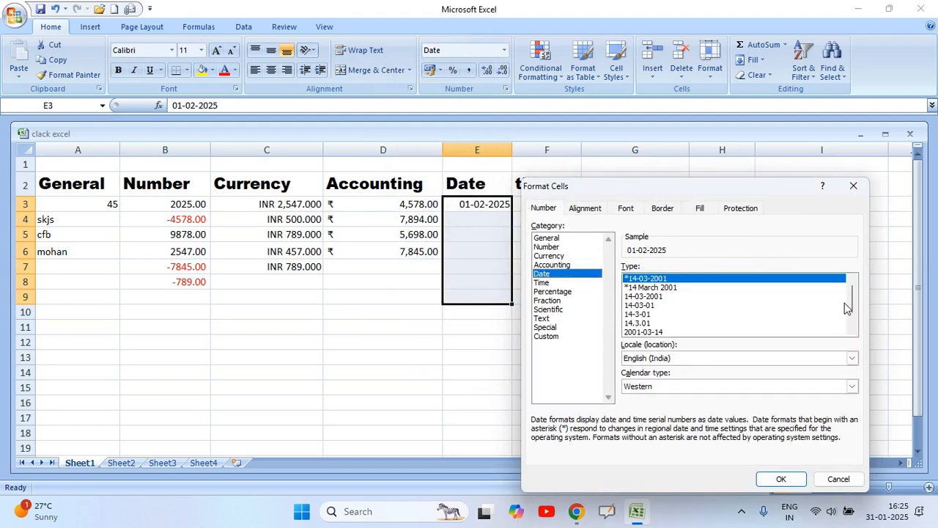
left_click_drag(855, 302, 853, 316)
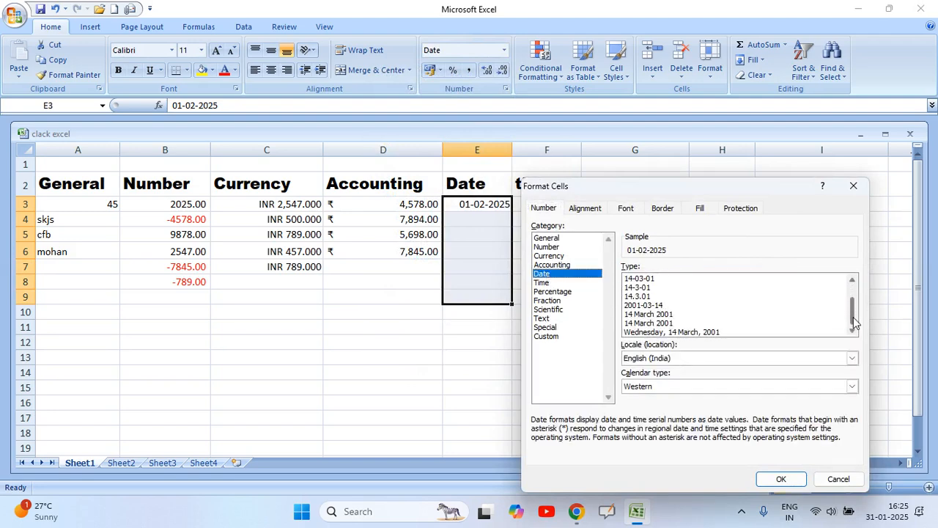
left_click(683, 334)
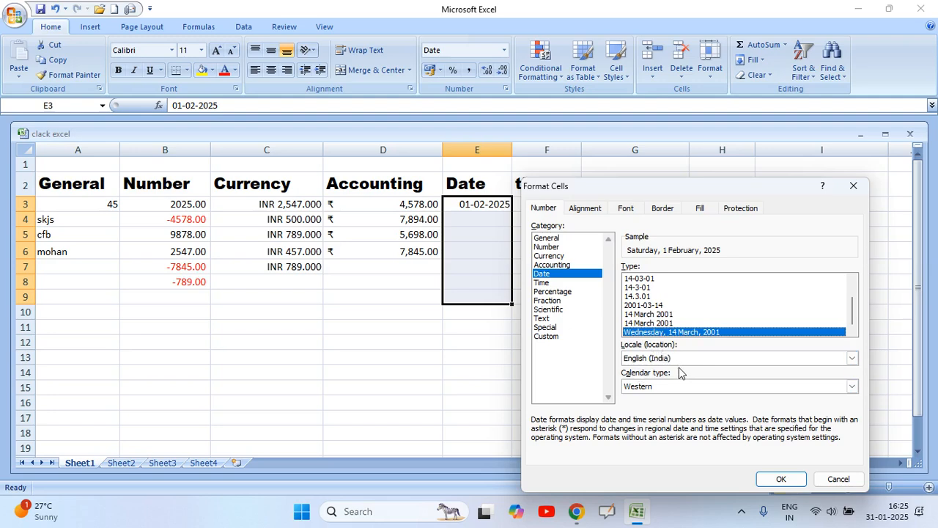
left_click(779, 479)
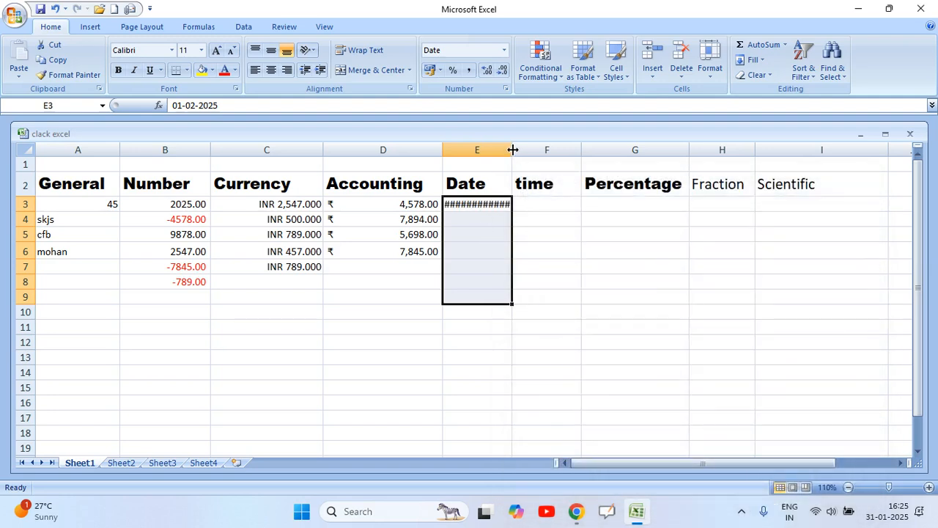
- Widen column E enough to fit the full long date in E3
left_click(497, 231)
left_click(500, 208)
left_click_drag(512, 146, 618, 155)
left_click(555, 217)
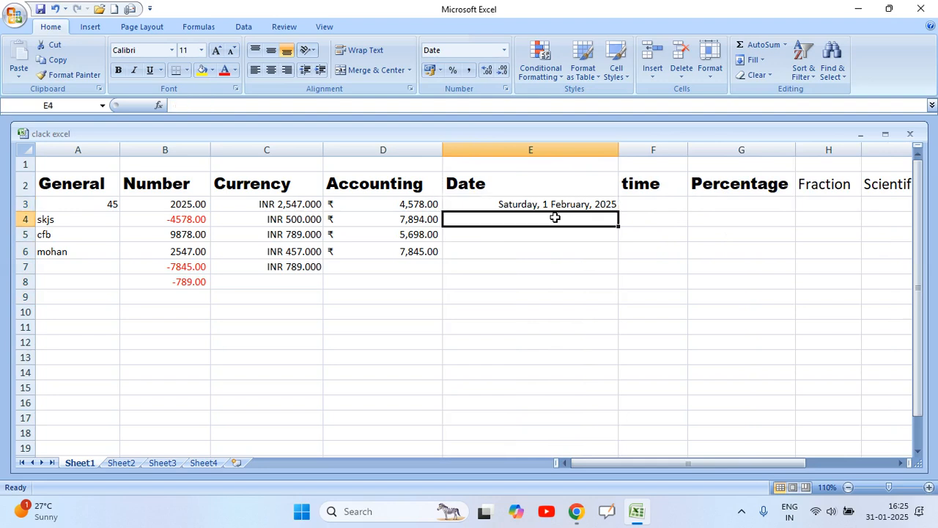
- Enter the date 04/08/2026 in E4 under the Date heading
left_click(509, 203)
left_click(511, 216)
type("04")
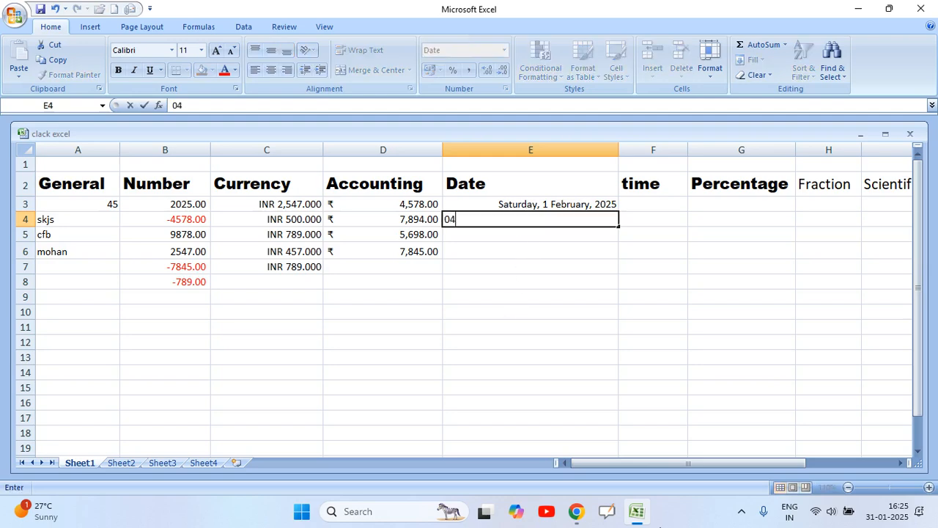
type("/08/2026")
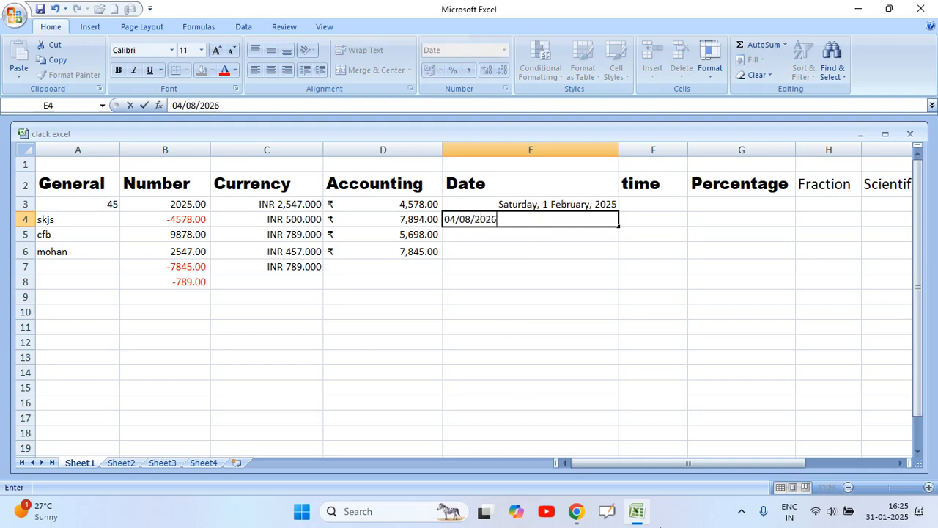
key("Return")
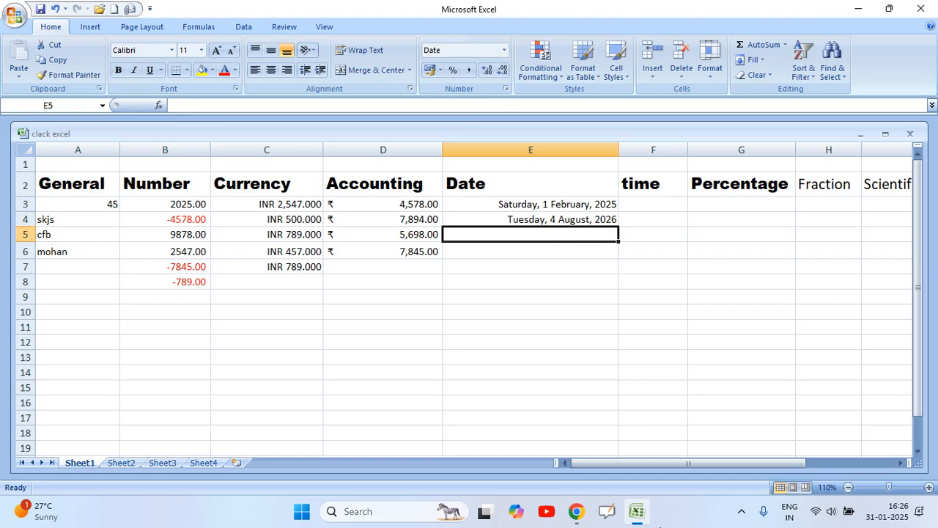
left_click(519, 206)
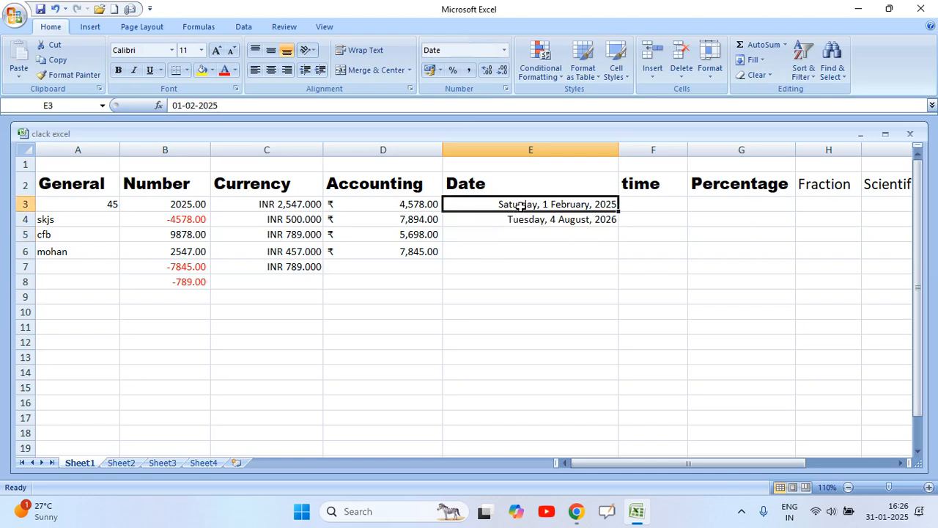
left_click(521, 236)
left_click_drag(525, 206, 527, 244)
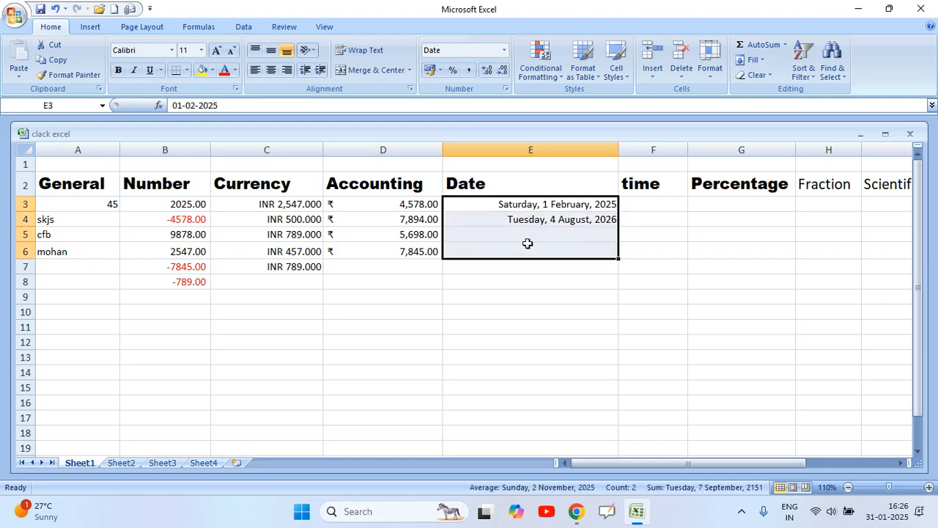
left_click(528, 220)
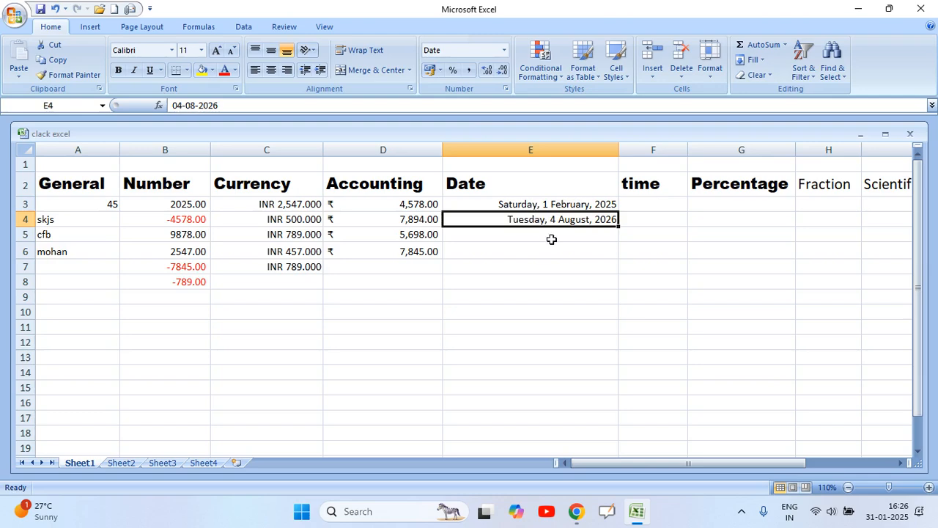
left_click(551, 239)
left_click_drag(545, 205, 547, 268)
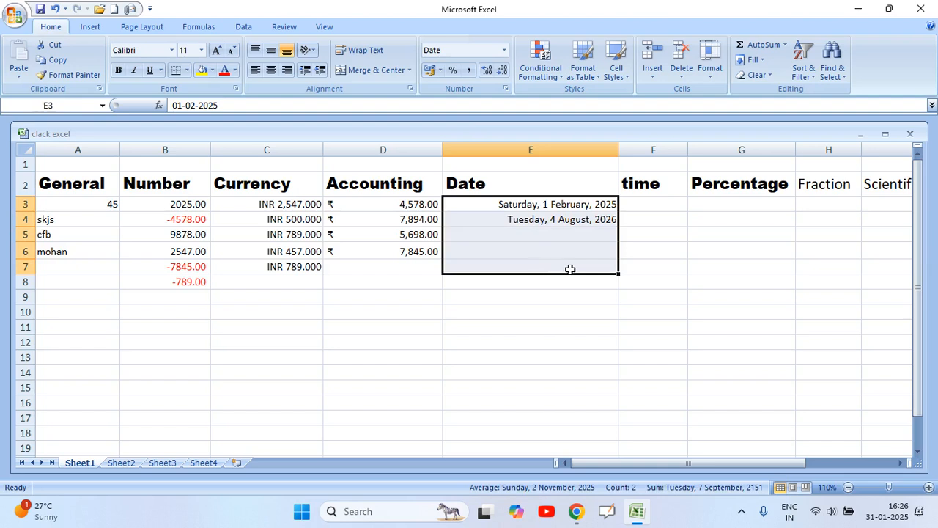
- Enter the time 6:20 in F3 under the time heading
left_click(653, 206)
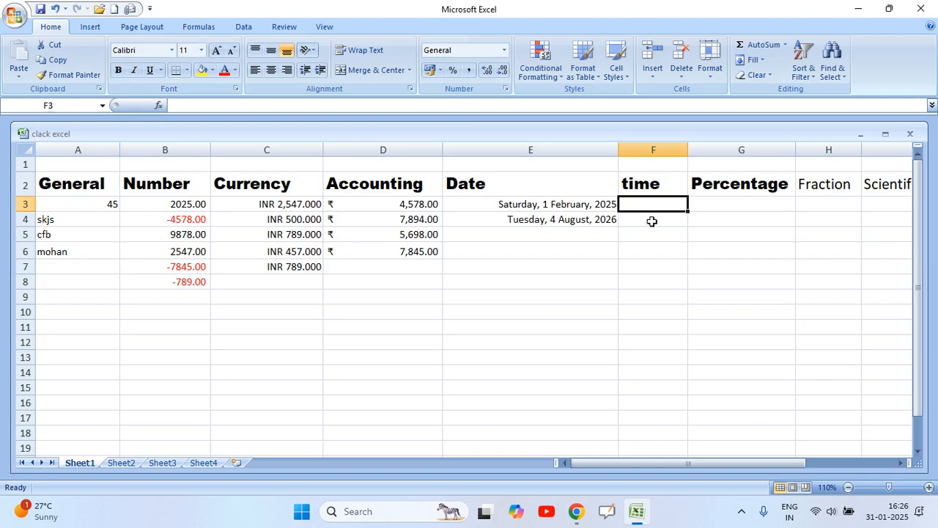
type("6:")
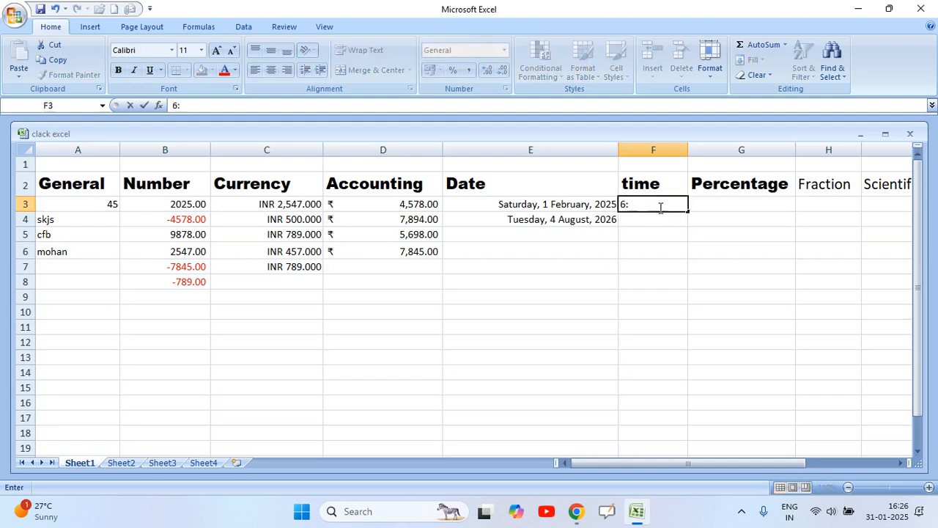
type("20")
key("Return")
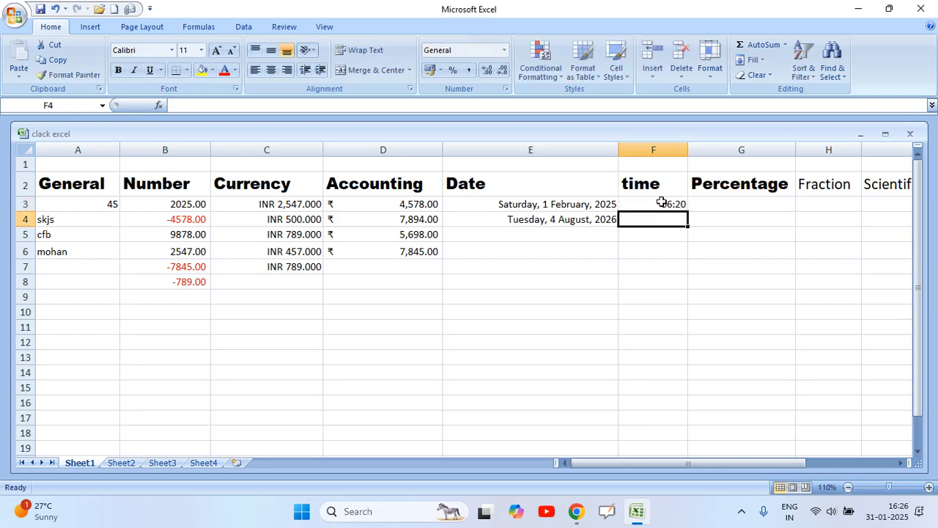
- Apply the Time number format to F3 to F8 under the time heading
left_click(659, 204)
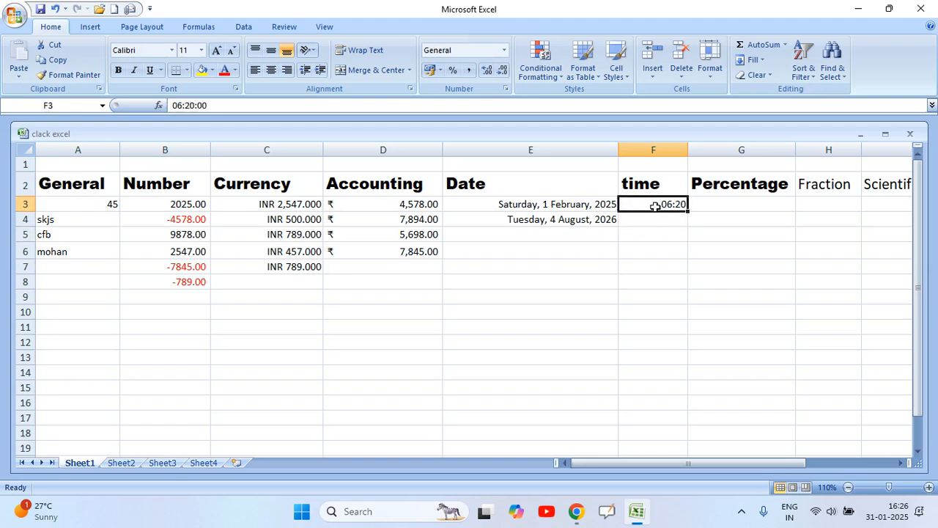
left_click_drag(658, 206, 654, 287)
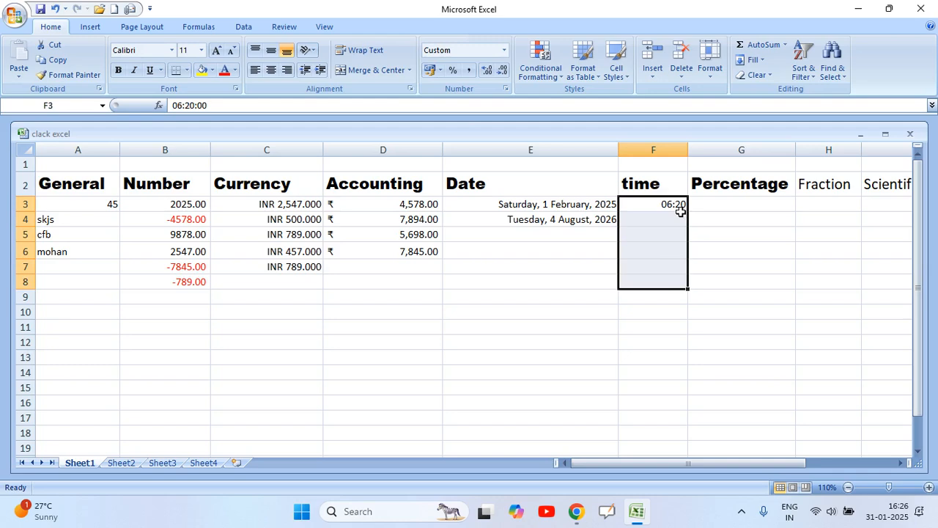
left_click(504, 50)
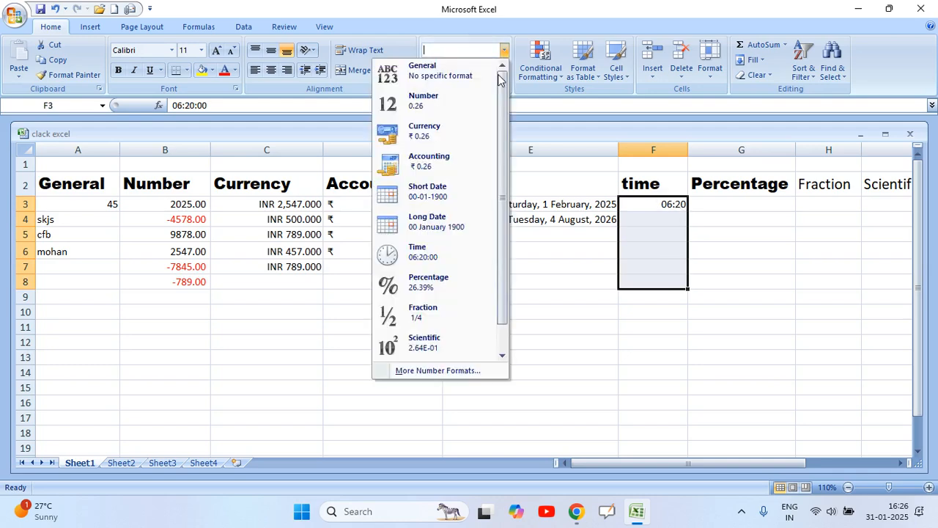
left_click(438, 262)
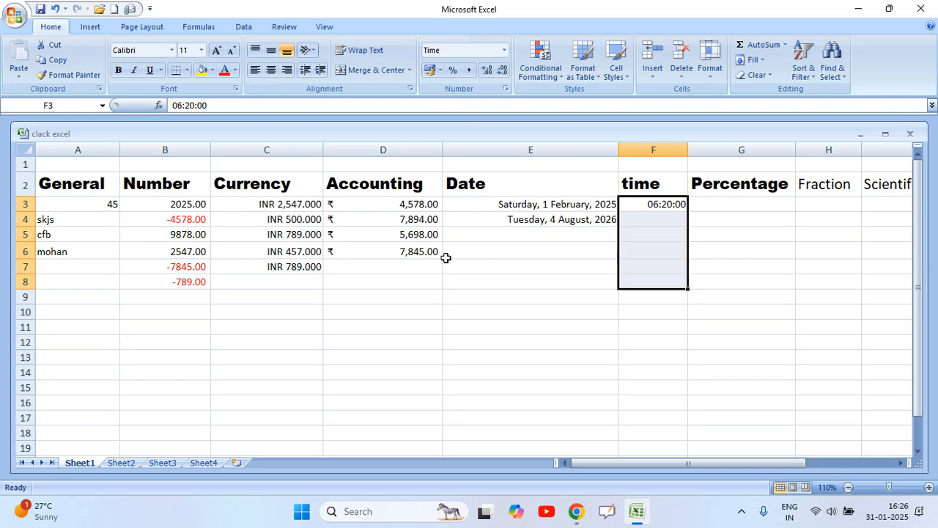
- Compare the available time types for F3 to F8 and apply the "01:30:55 PM" type
left_click(505, 50)
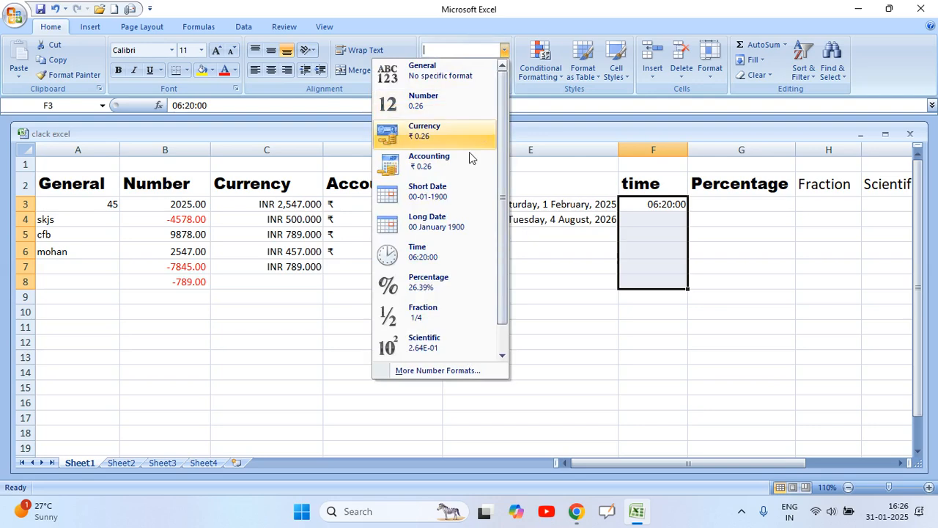
left_click(478, 371)
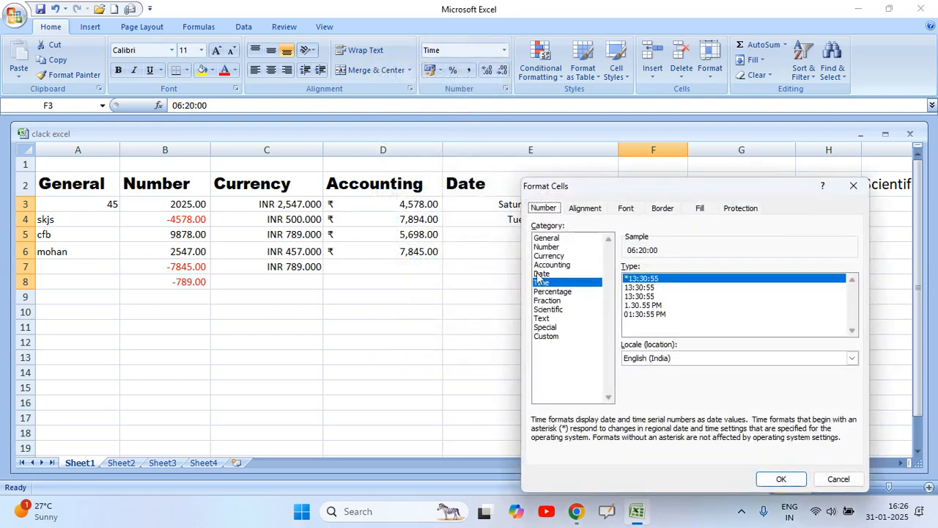
left_click(657, 305)
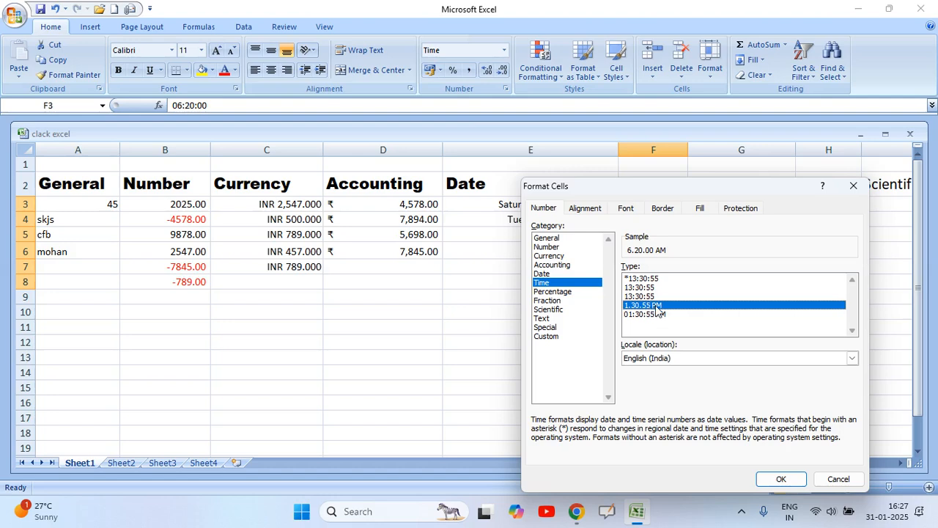
left_click(668, 315)
left_click(669, 306)
left_click(668, 315)
left_click(669, 307)
left_click(675, 317)
left_click(675, 311)
left_click(645, 315)
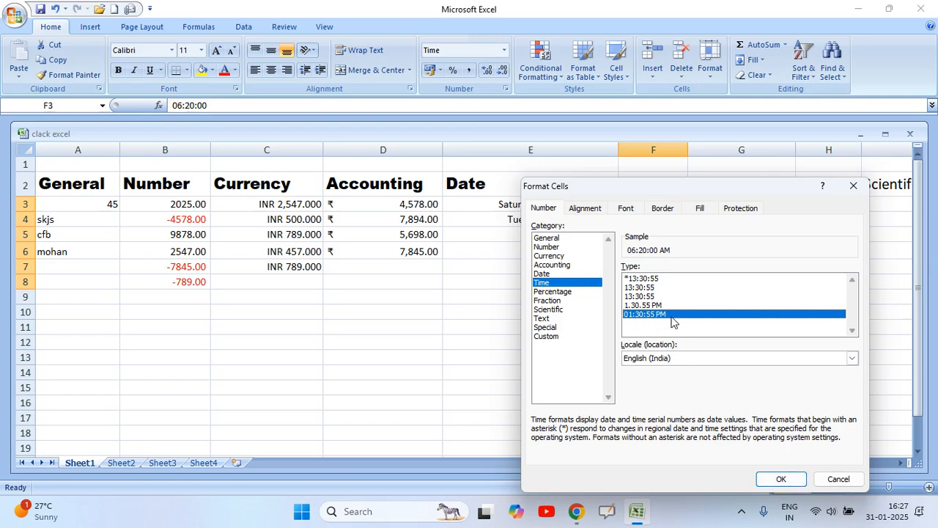
left_click(647, 279)
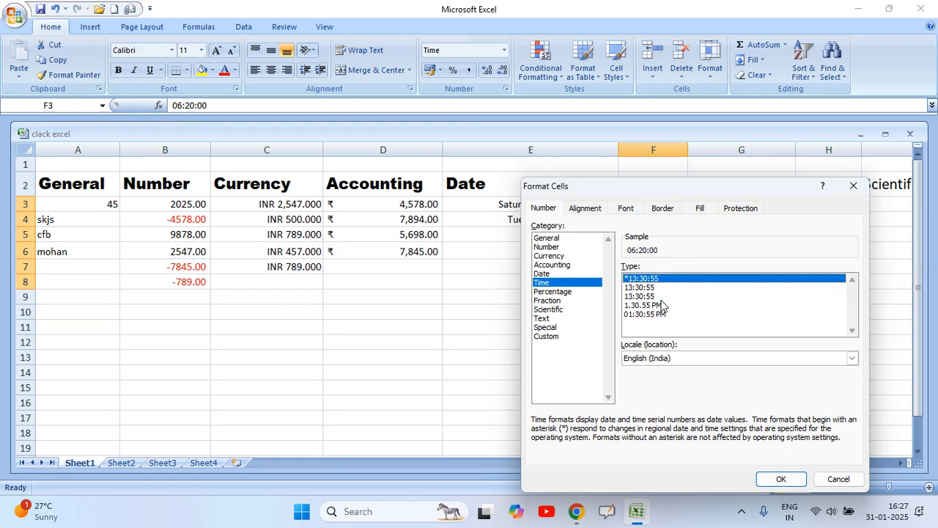
left_click(660, 298)
left_click(660, 306)
left_click(667, 315)
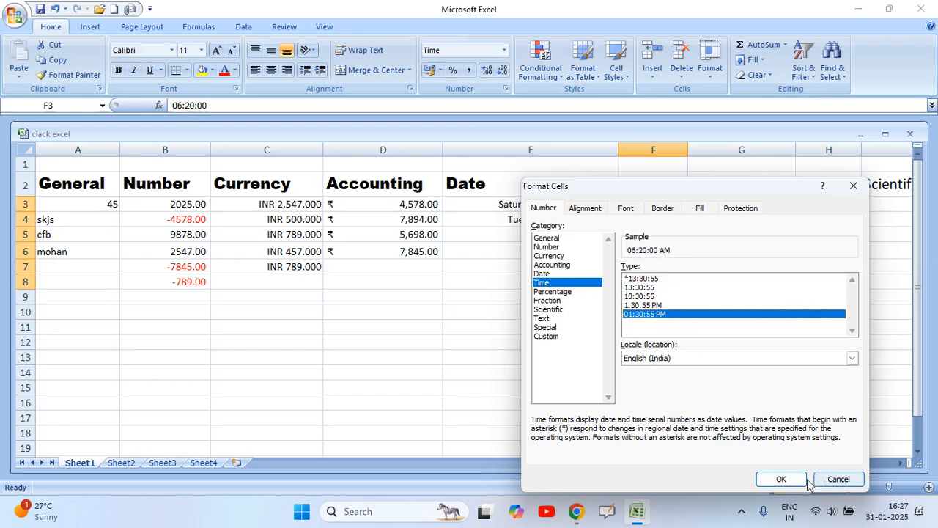
left_click(778, 479)
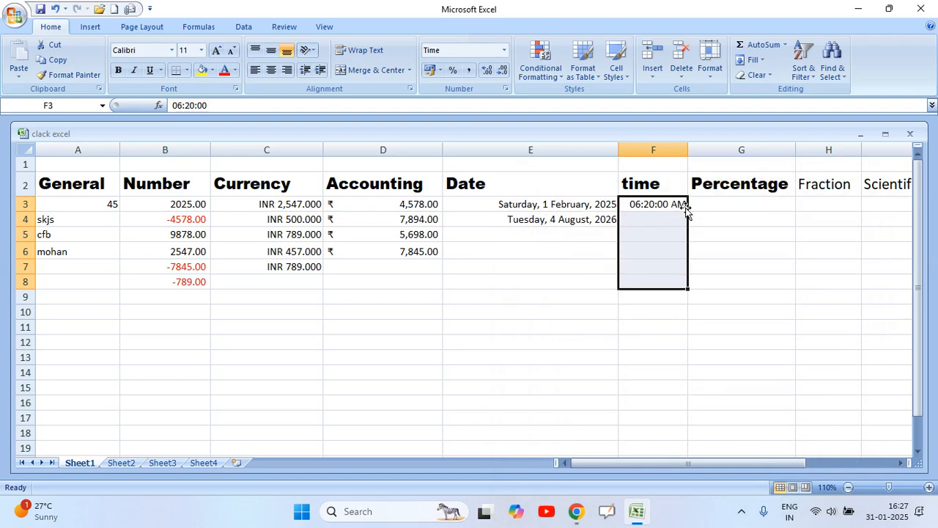
- Change the hour of the time in F3 to 20, keeping 20 minutes
double_click(642, 203)
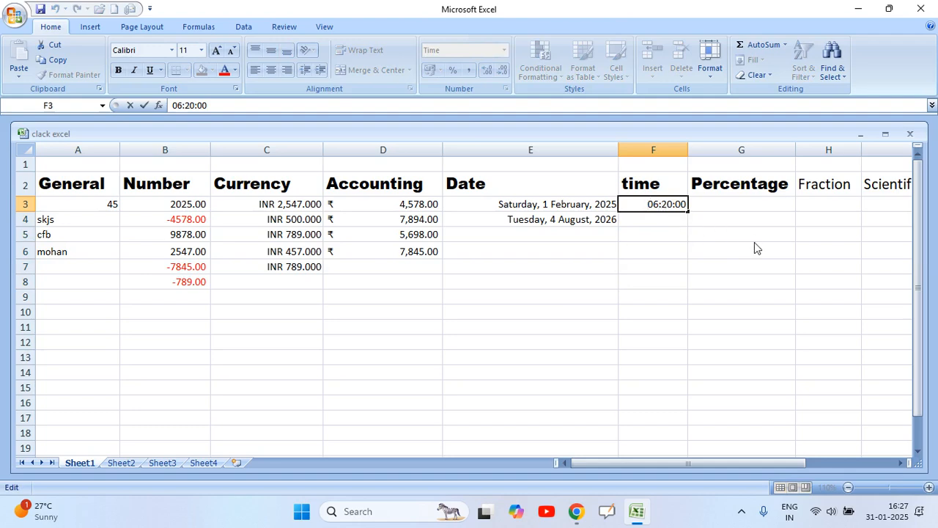
key("BackSpace")
key("BackSpace")
type("20")
key("Return")
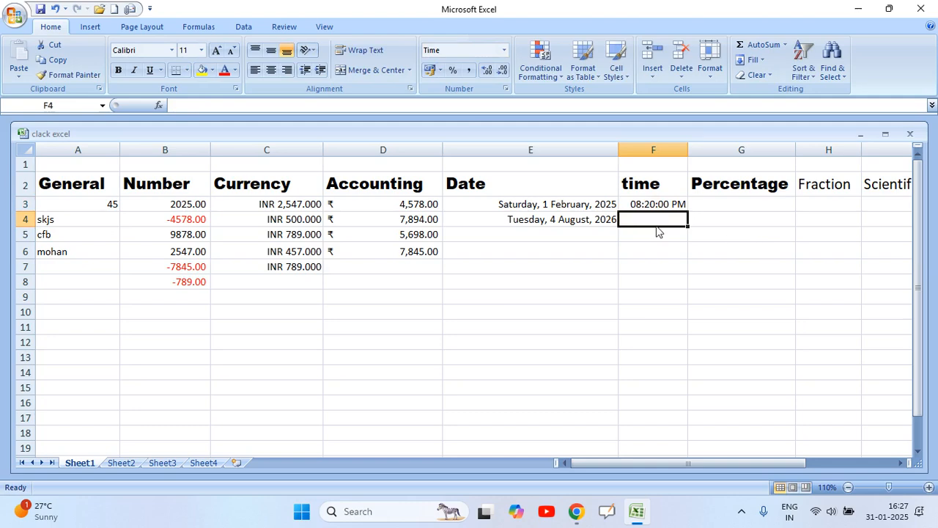
- Enter the time 06:15 in F4 under the time heading
type("06")
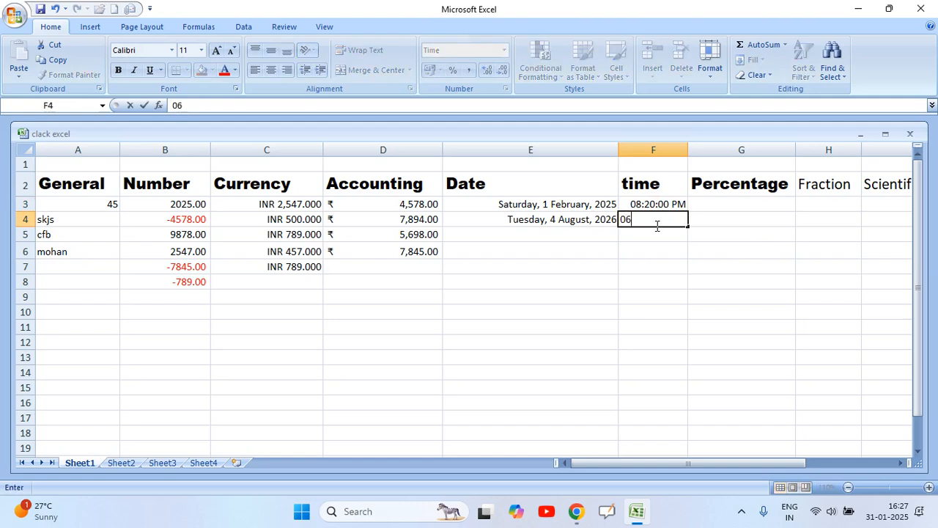
type("15")
key("BackSpace")
key("BackSpace")
type(":15")
key("Return")
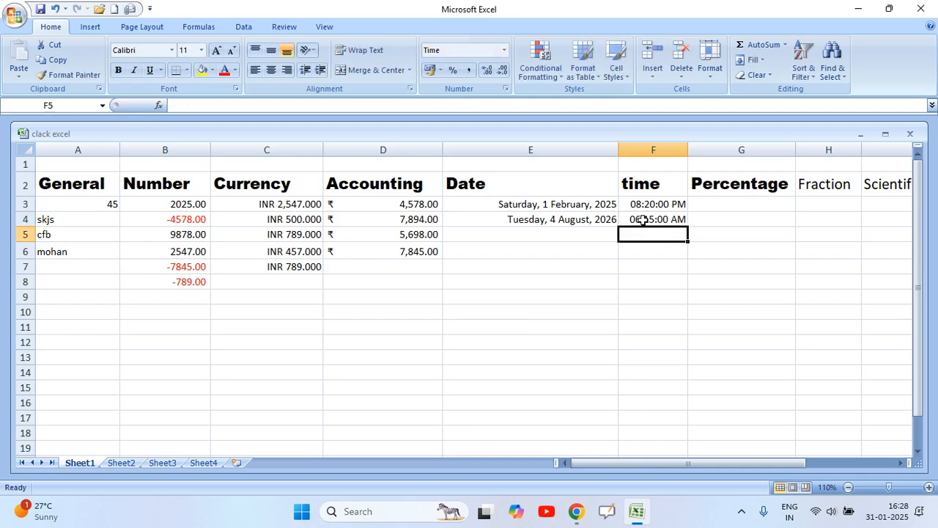
- Change the hour of the time in F4 so the entry is 18:15
left_click(642, 219)
double_click(641, 223)
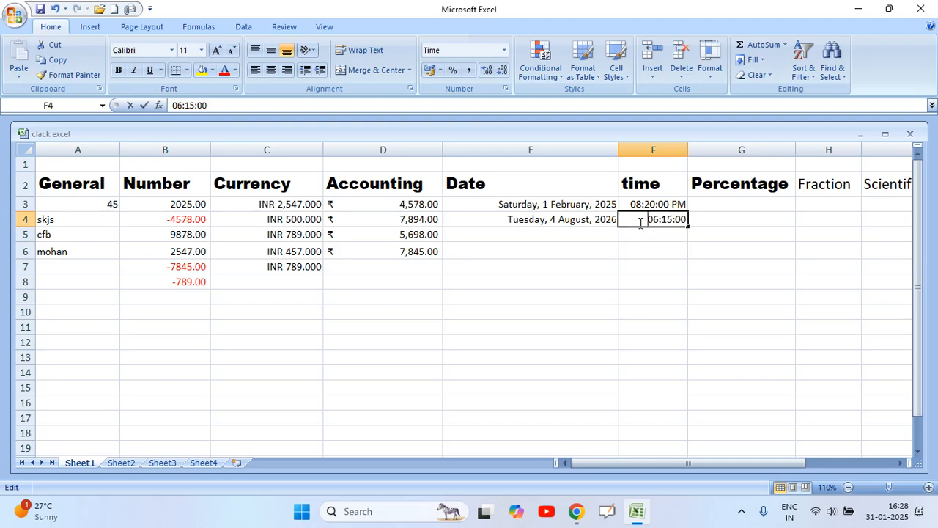
left_click(658, 220)
key("BackSpace")
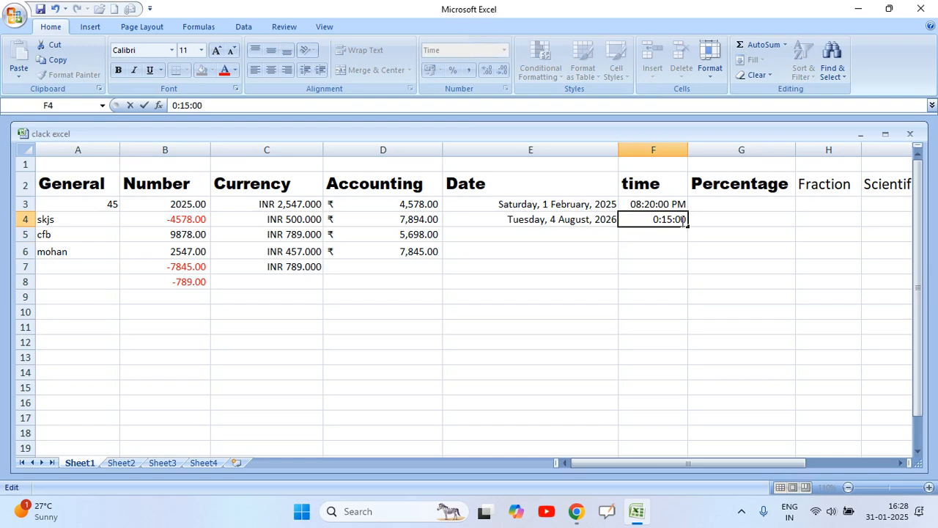
type("1")
key("BackSpace")
type("2")
key("BackSpace")
type("18")
key("BackSpace")
key("BackSpace")
key("BackSpace")
key("BackSpace")
type("18:")
key("Return")
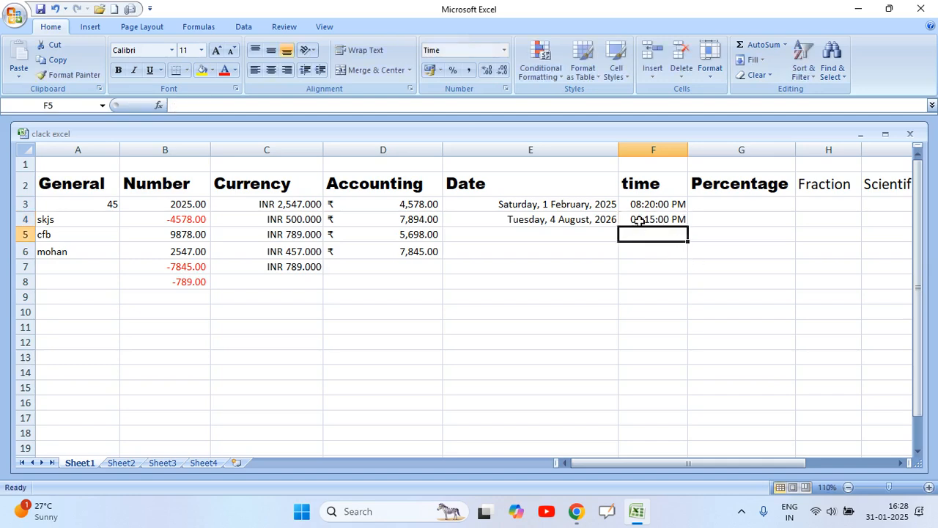
left_click(653, 220)
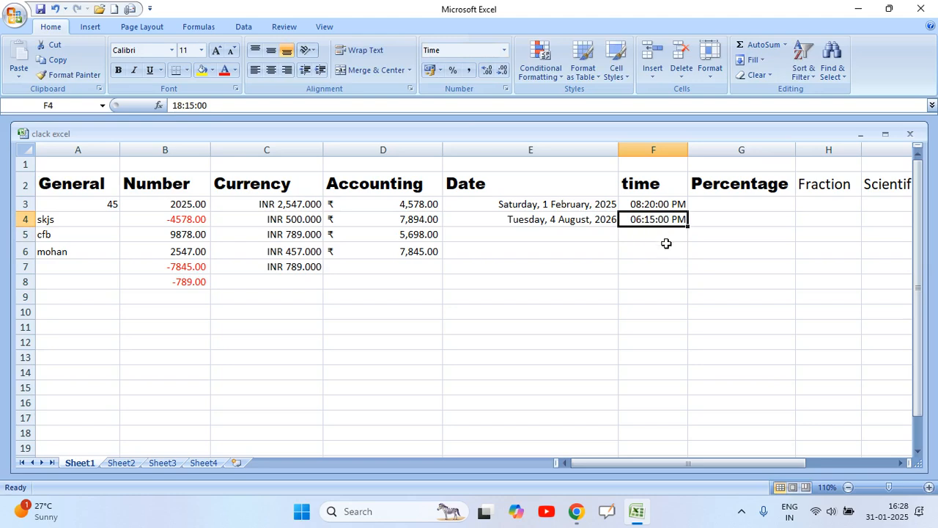
- Apply the Percentage number format to G3 to G12 under the Percentage heading
left_click(718, 207)
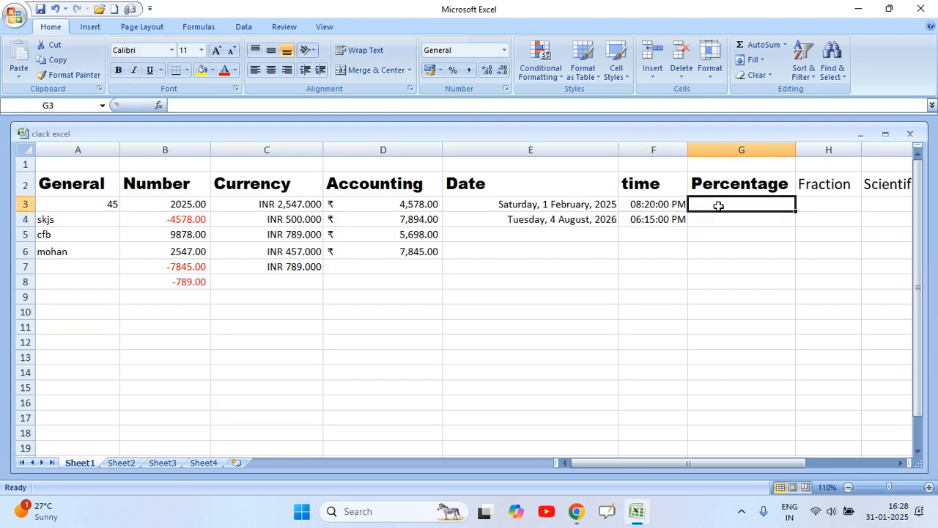
left_click(758, 215)
left_click_drag(753, 204, 761, 343)
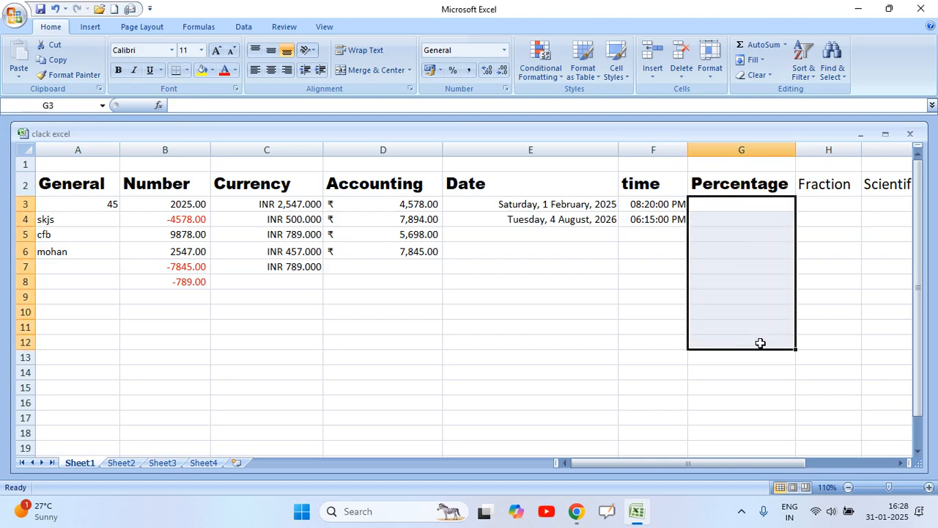
left_click(504, 50)
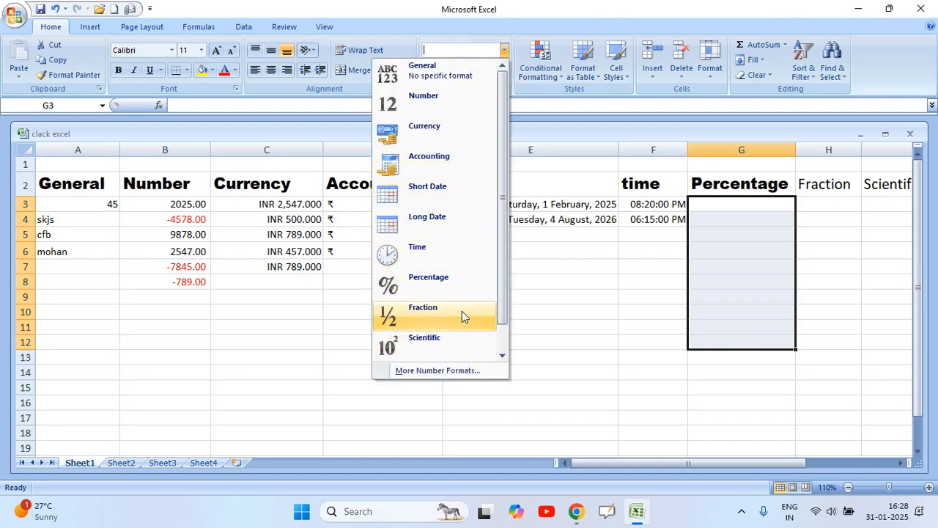
left_click(449, 278)
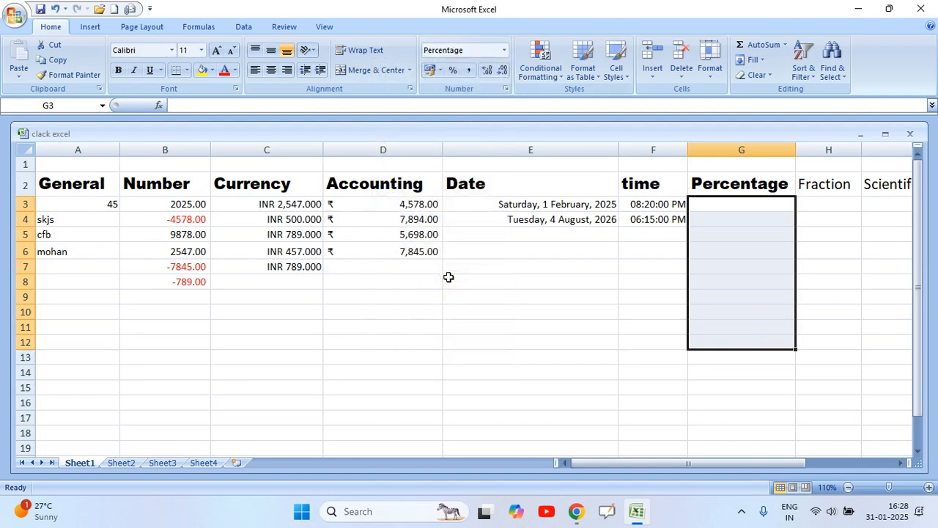
- Enter 20 in G3, without a percent sign, under the Percentage heading
left_click(735, 206)
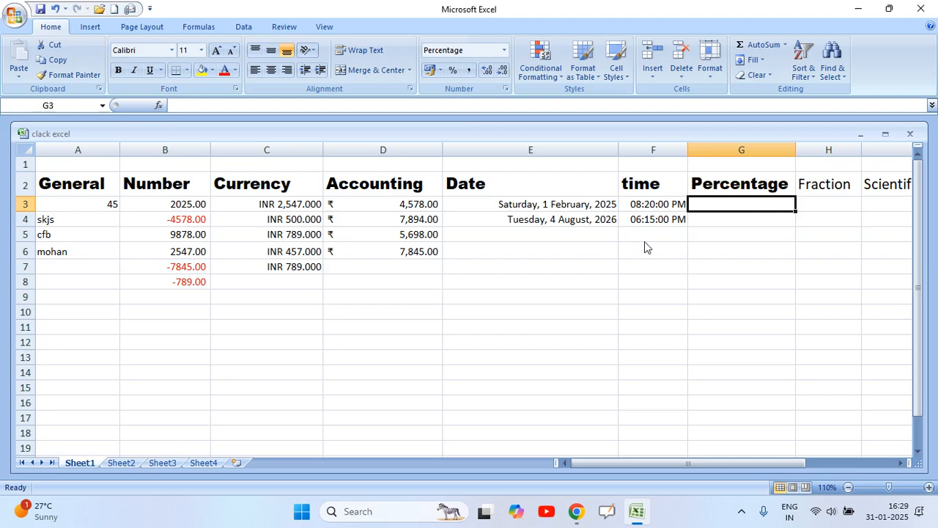
type("20")
key("Return")
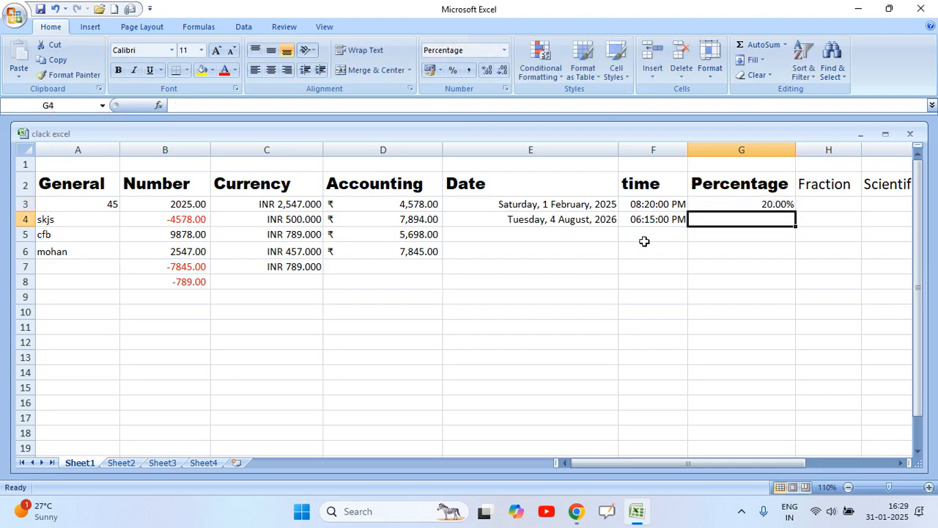
- Enter 20% with the percent sign in the General-formatted cell D17
left_click(496, 303)
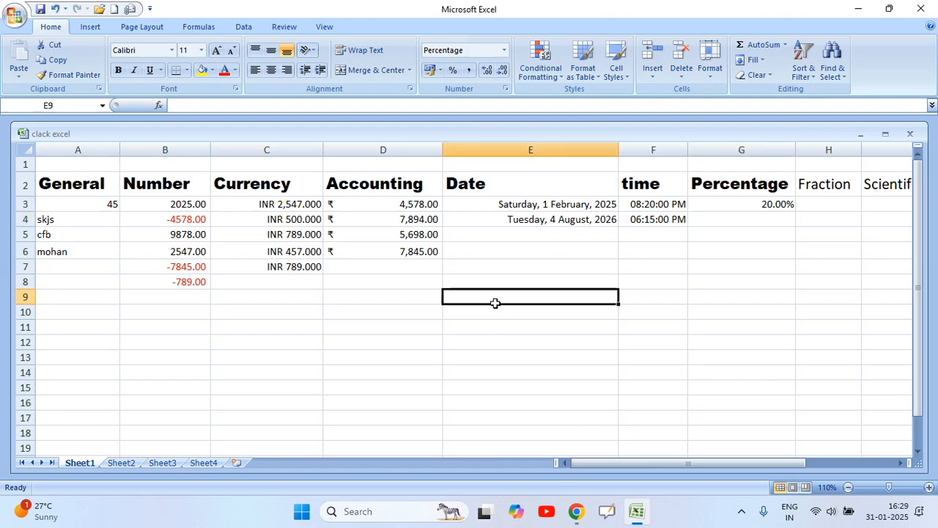
scroll(365, 359, "down", 1)
left_click(374, 359)
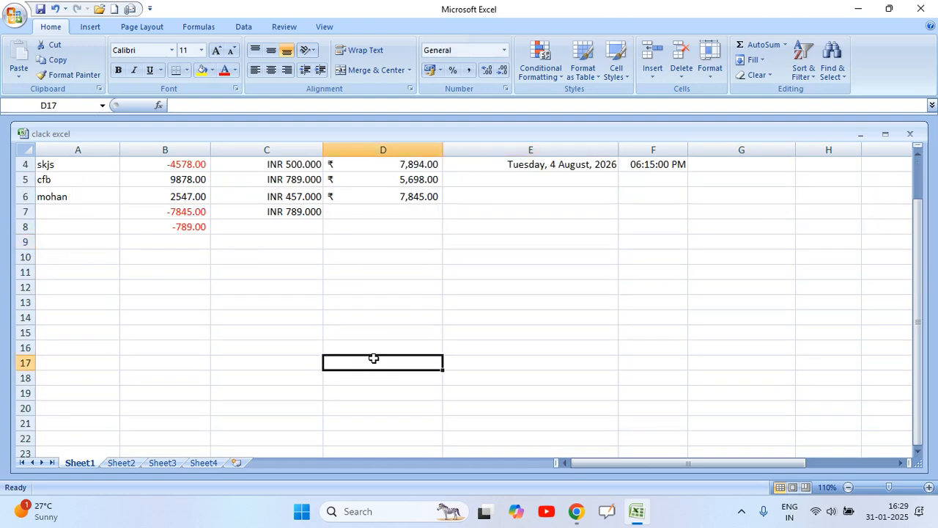
type("20")
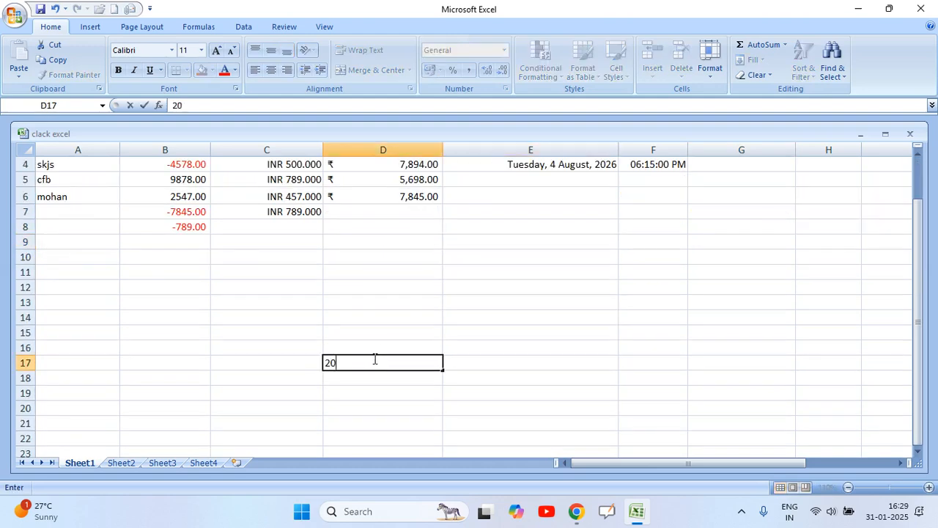
type("%")
key("Return")
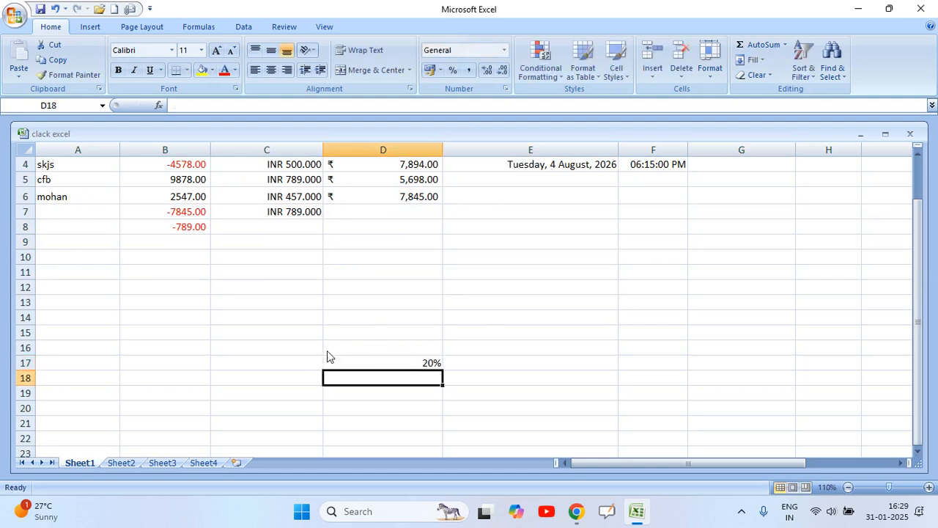
- Enter 10%, 45% and 78% in G4, G5 and G6 under the Percentage heading
scroll(695, 205, "up", 1)
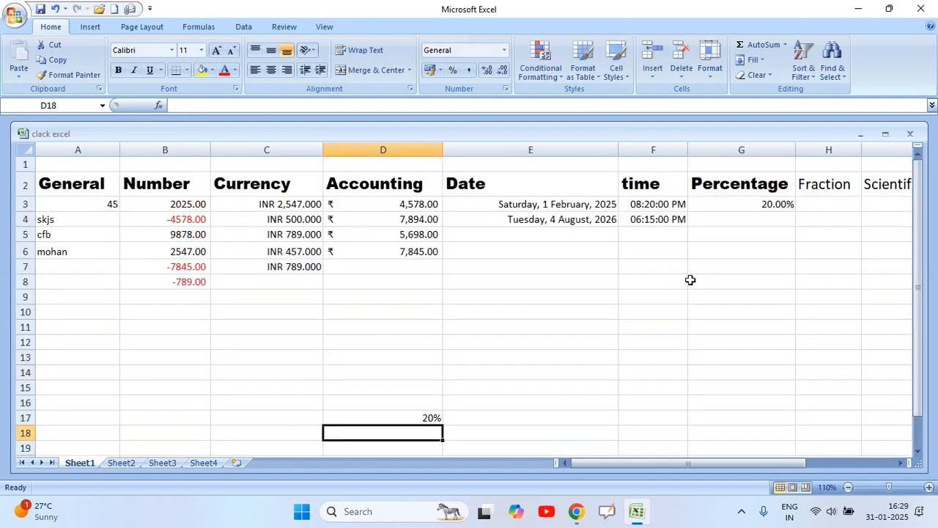
left_click(767, 216)
type("10%")
key("Return")
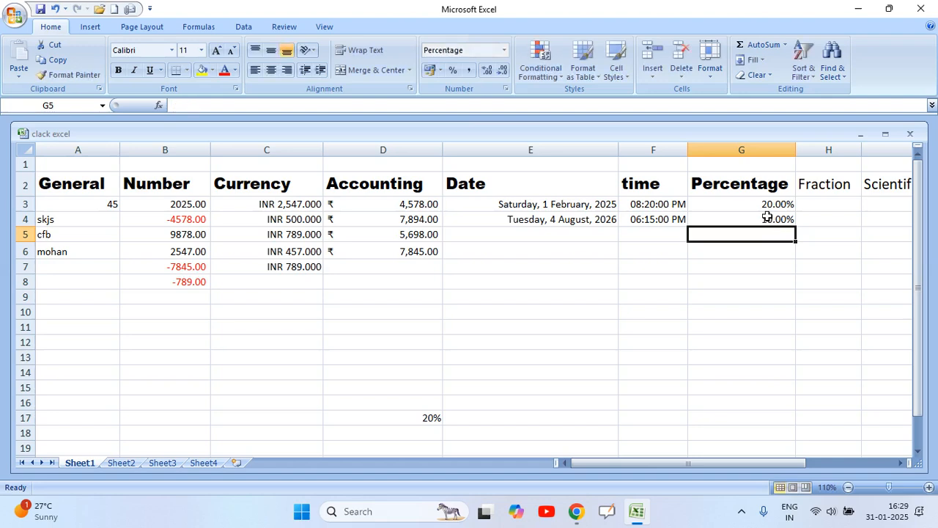
type("45%")
key("Return")
type("78%")
key("Return")
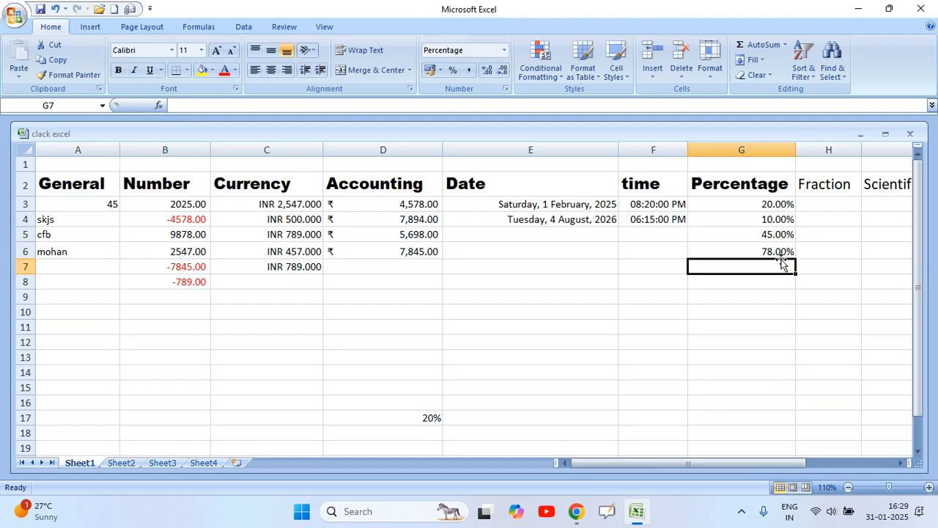
- Add the heading text in J2, beside the Scientific heading
left_click_drag(708, 465, 757, 459)
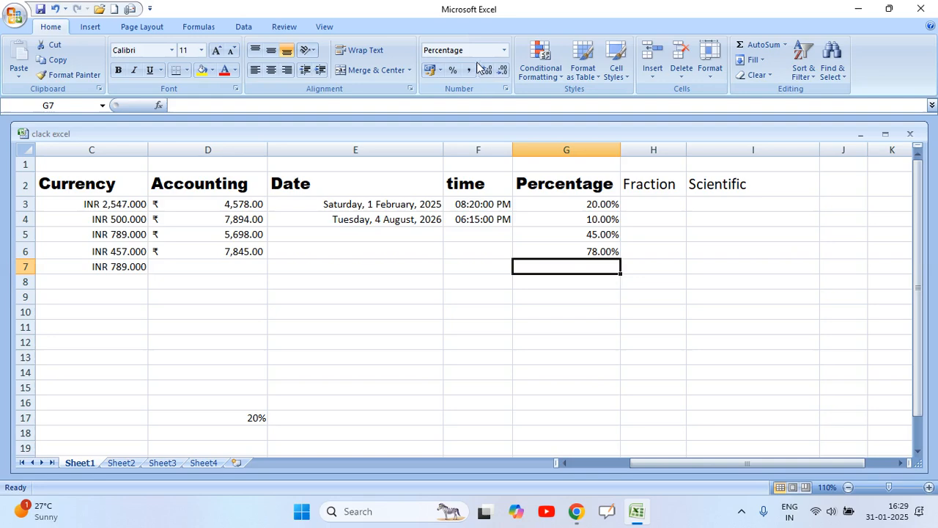
left_click(504, 50)
scroll(462, 235, "down", 1)
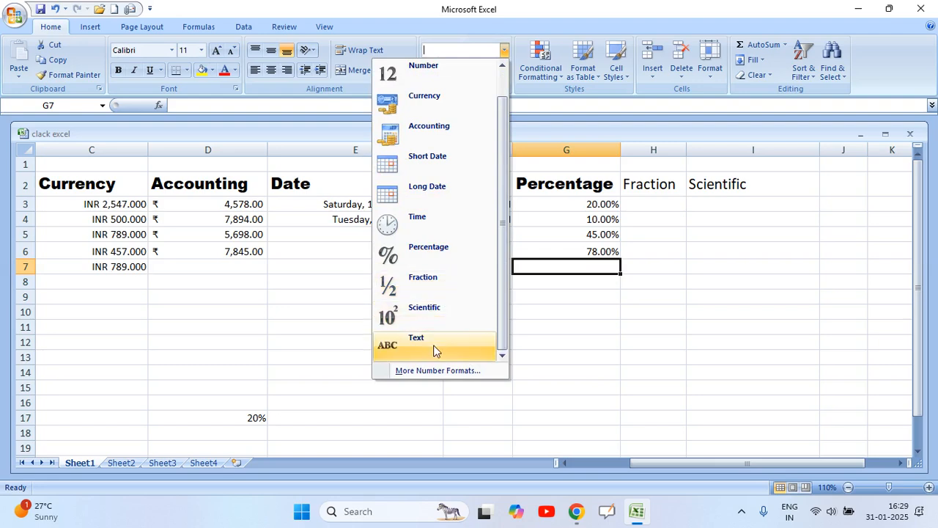
left_click(833, 184)
left_click(833, 184)
type("text")
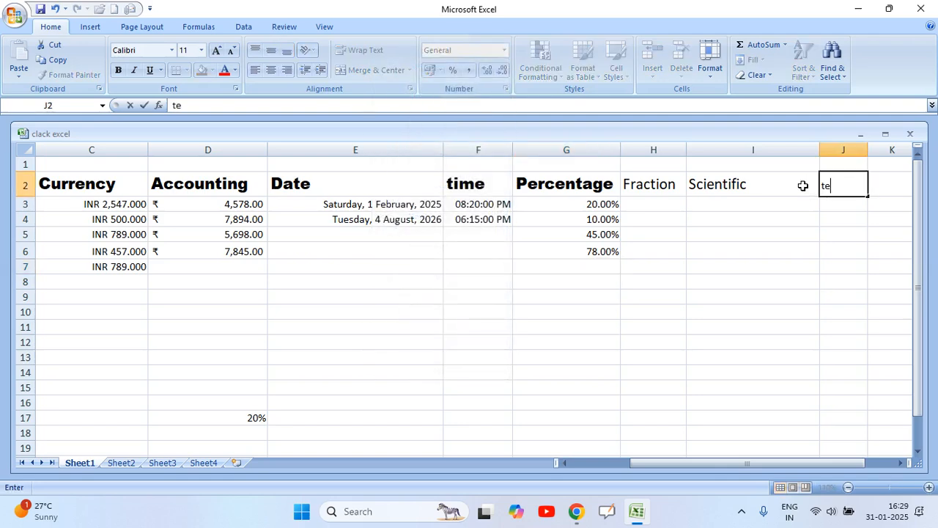
key("Return")
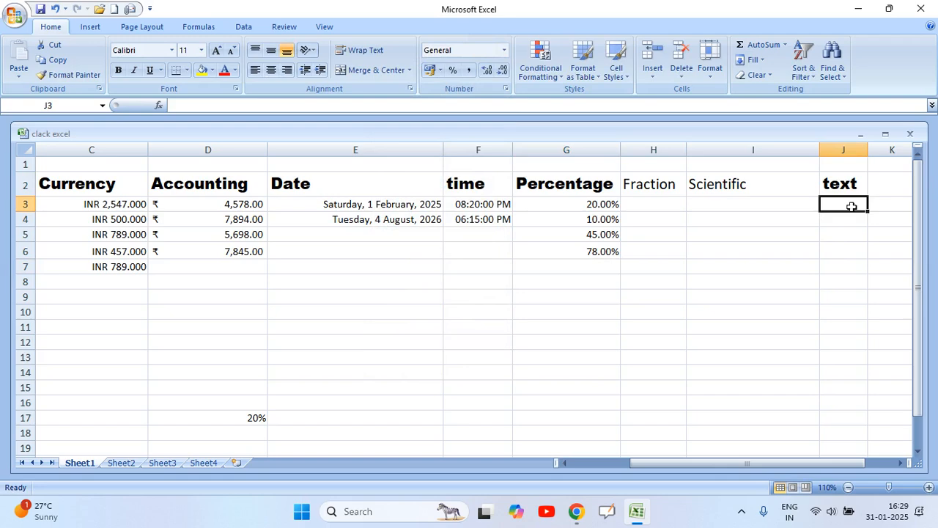
- Apply the Text number format to J3 to J6 under the text heading
left_click(504, 49)
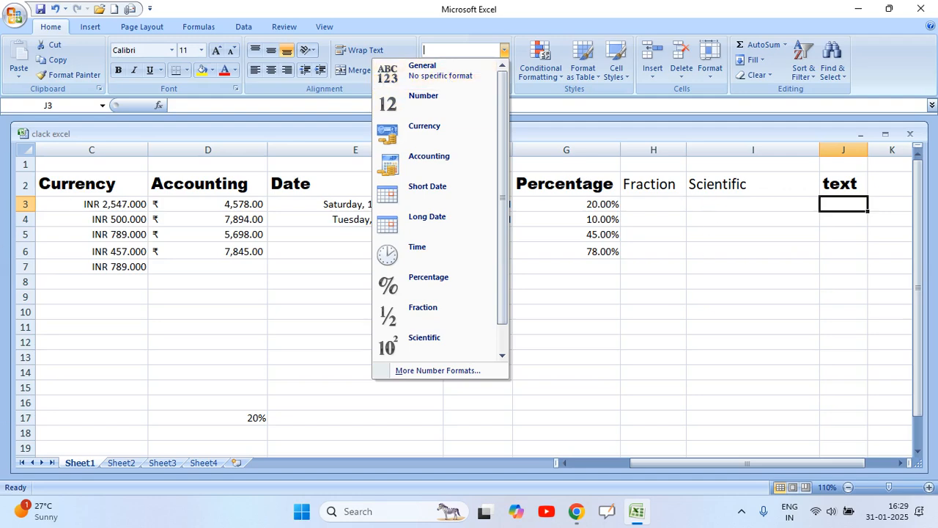
left_click(848, 220)
left_click_drag(840, 203, 847, 254)
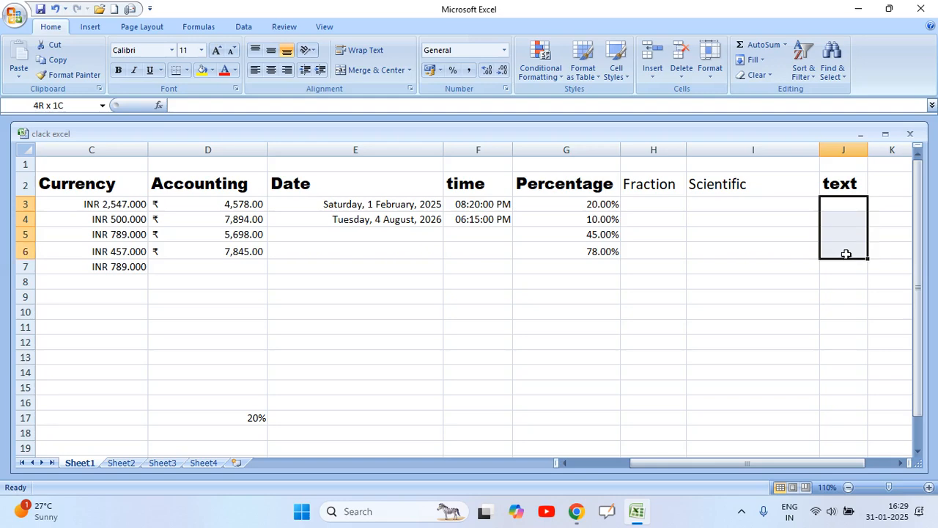
left_click(504, 50)
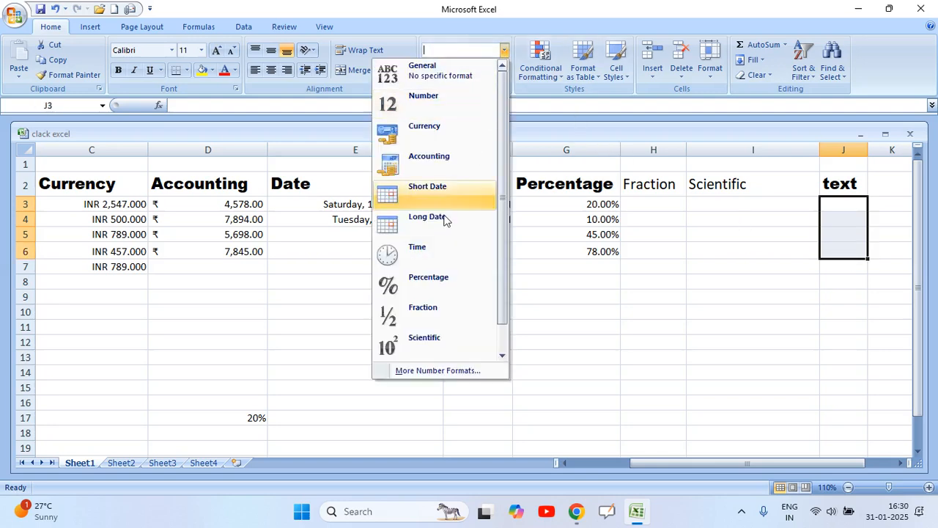
left_click(440, 370)
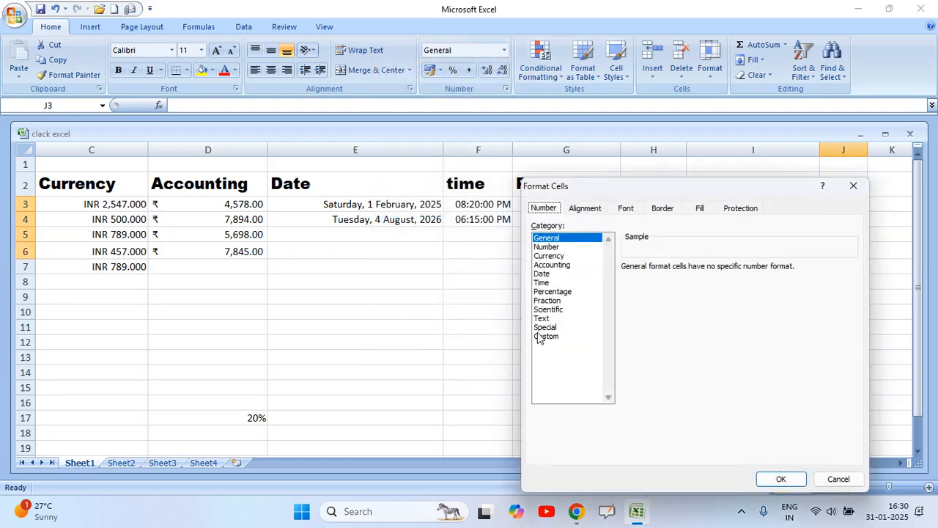
left_click(543, 319)
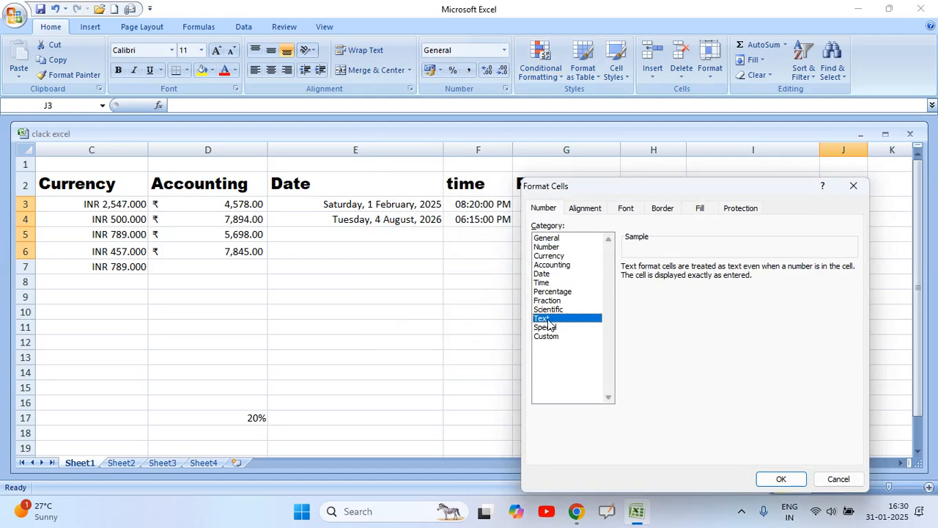
left_click(779, 479)
- Enter 457 in J3 and ard in J4 under the text heading
left_click(845, 206)
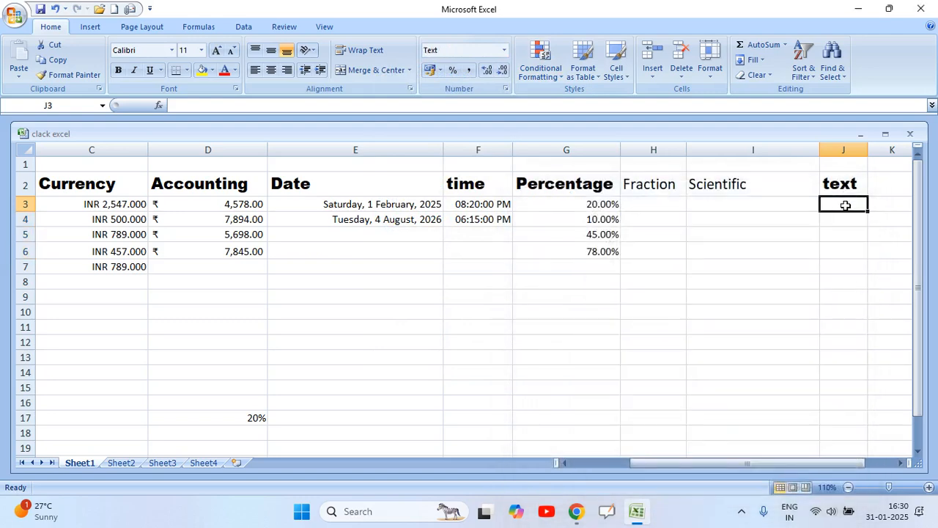
type("457")
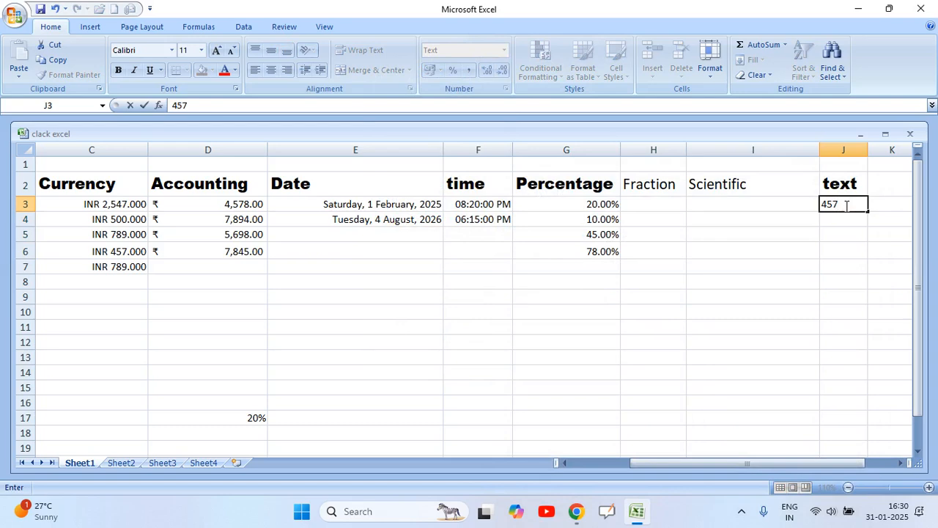
key("Return")
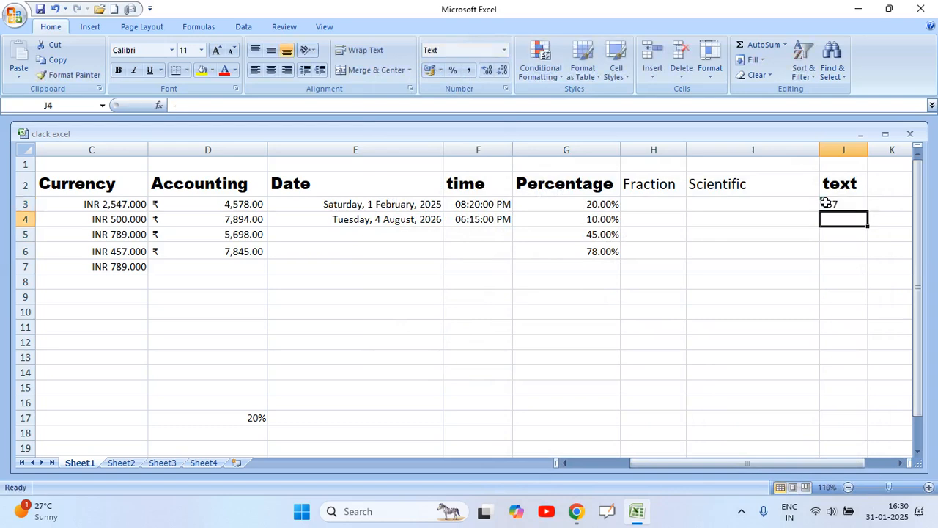
type("ard")
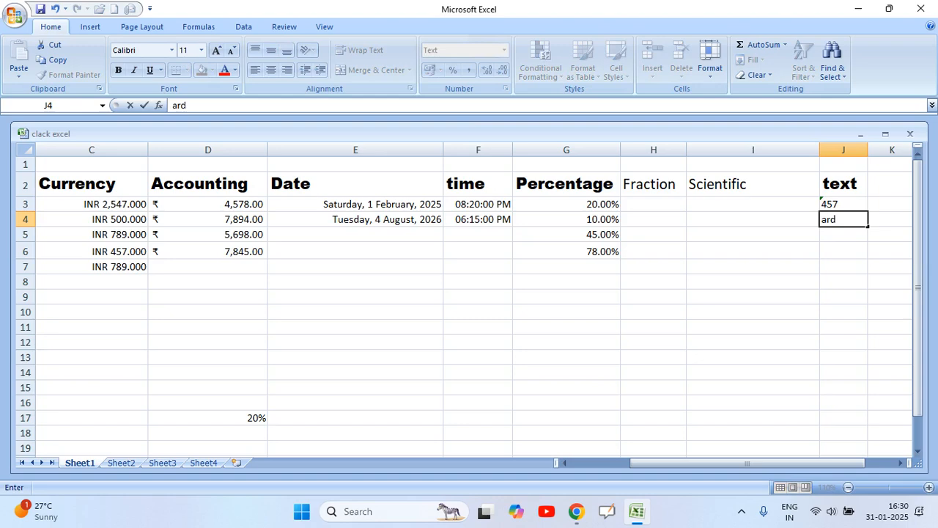
key("Return")
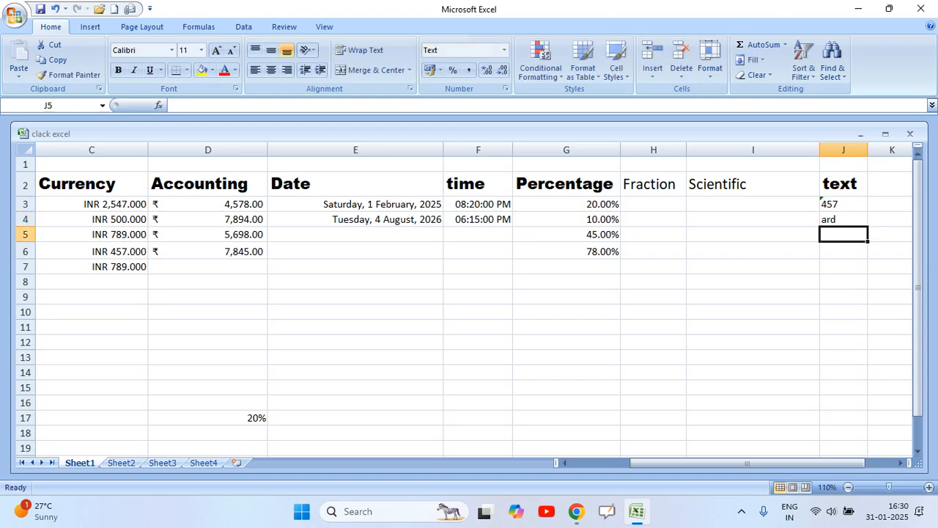
- Examine the error-checking options for the number stored as text in J3 and compare that cell with J4
scroll(335, 301, "down", 2)
scroll(339, 297, "up", 2)
left_click(850, 206)
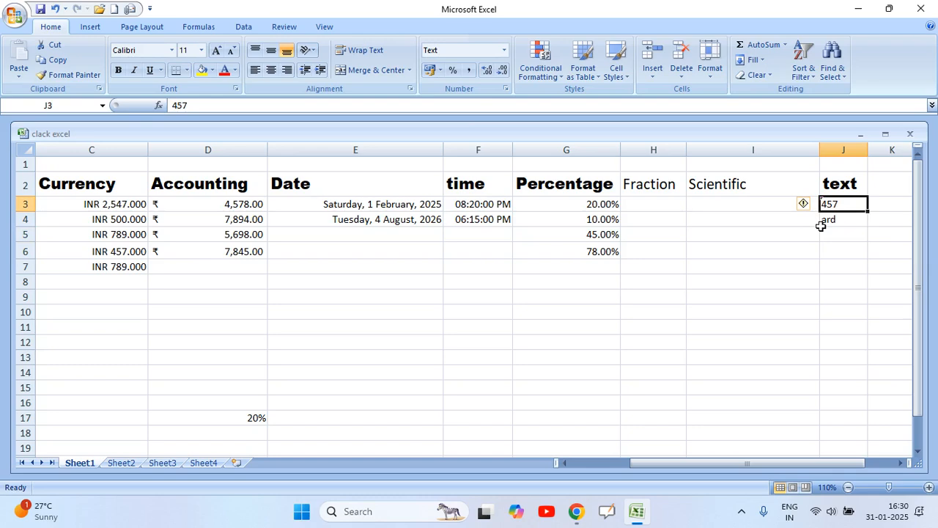
left_click(811, 204)
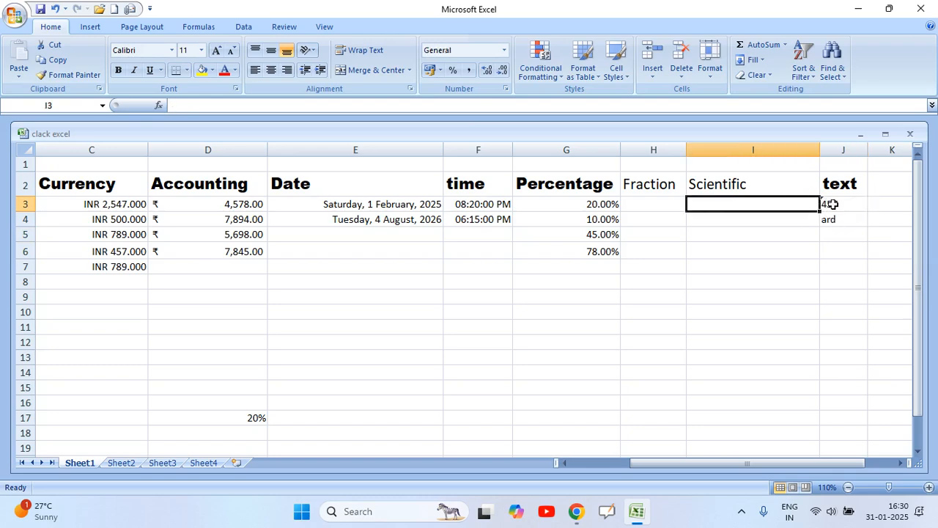
left_click(833, 204)
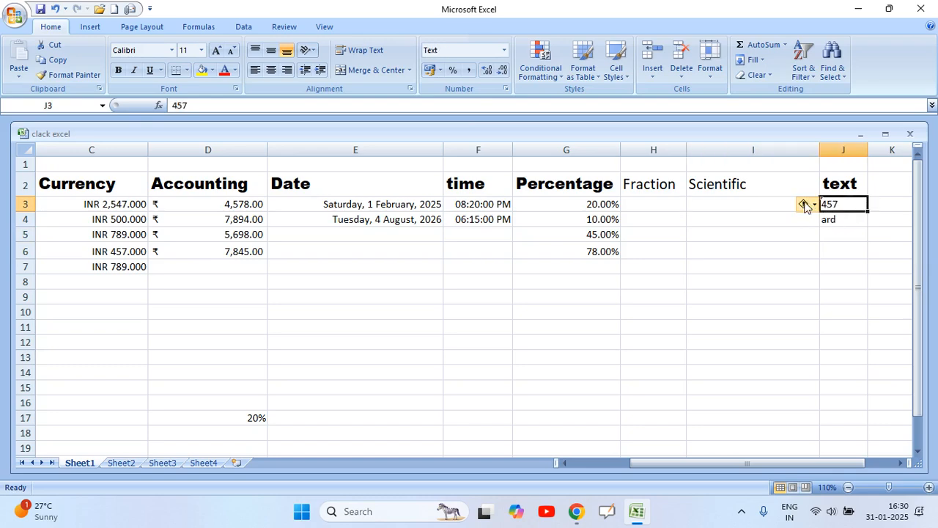
left_click(810, 204)
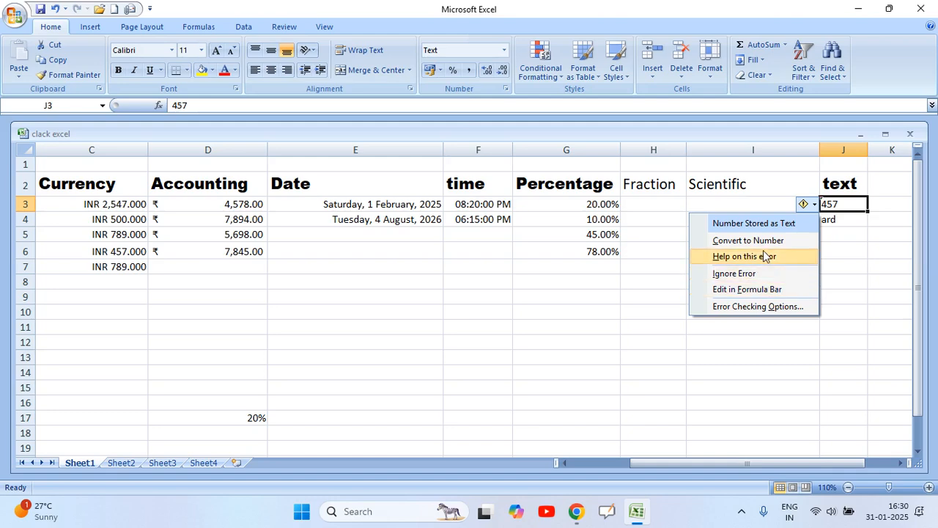
left_click(850, 203)
left_click(849, 217)
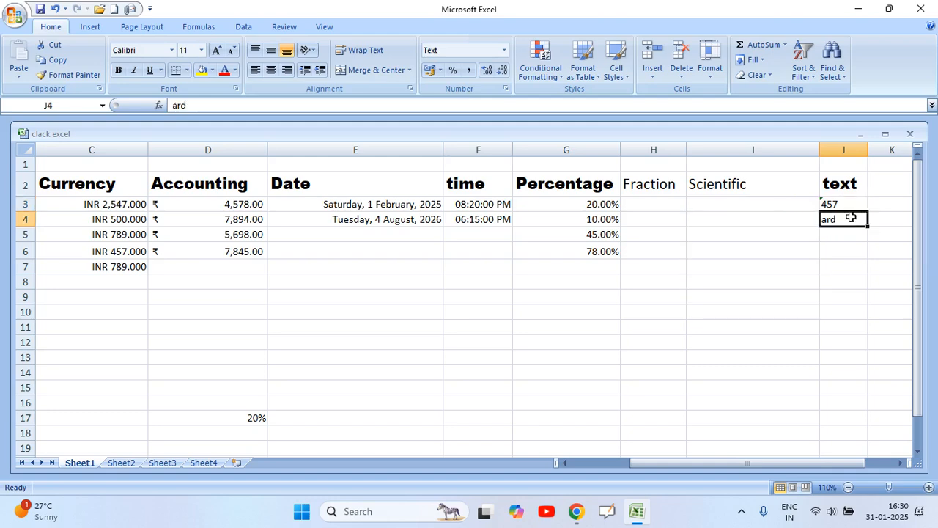
left_click(841, 205)
left_click(850, 220)
- Review the available number format categories from the Scientific heading cell without applying one, and return to column A in row 7
left_click(664, 188)
left_click(749, 190)
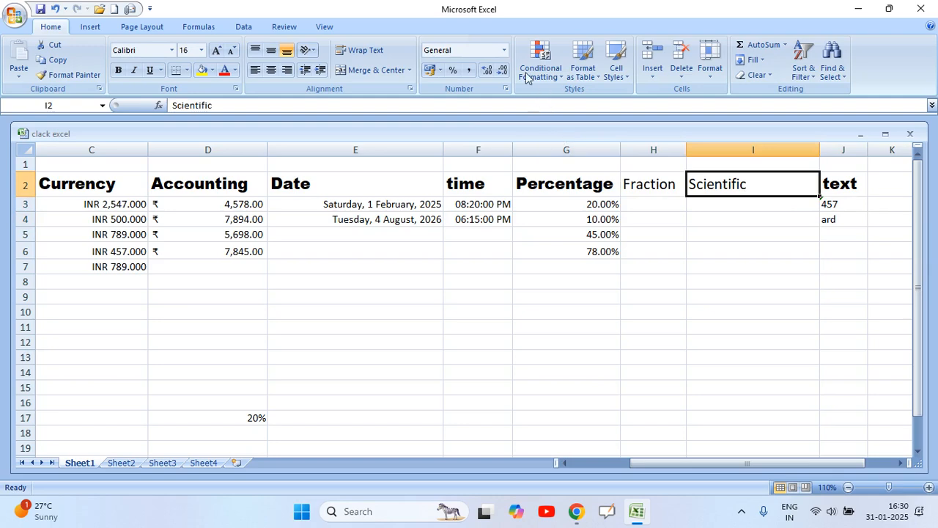
left_click(504, 50)
scroll(463, 254, "down", 1)
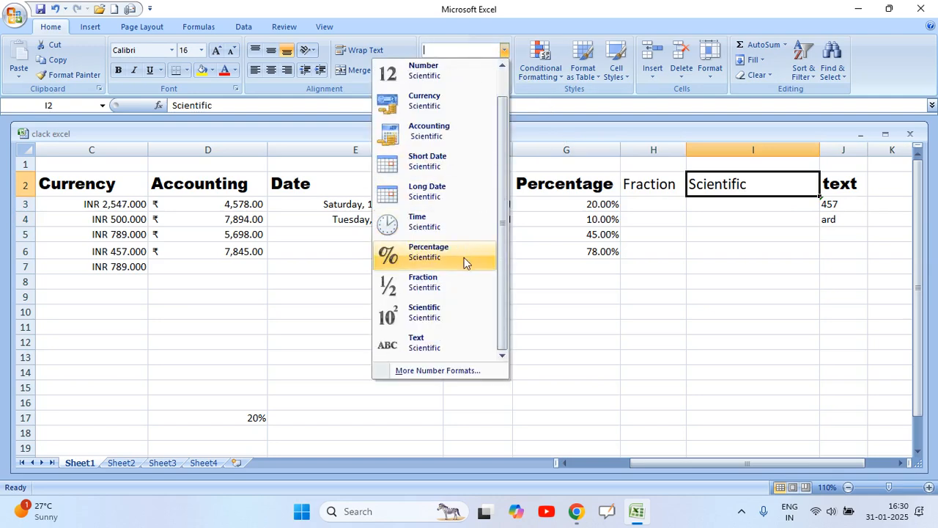
left_click(470, 372)
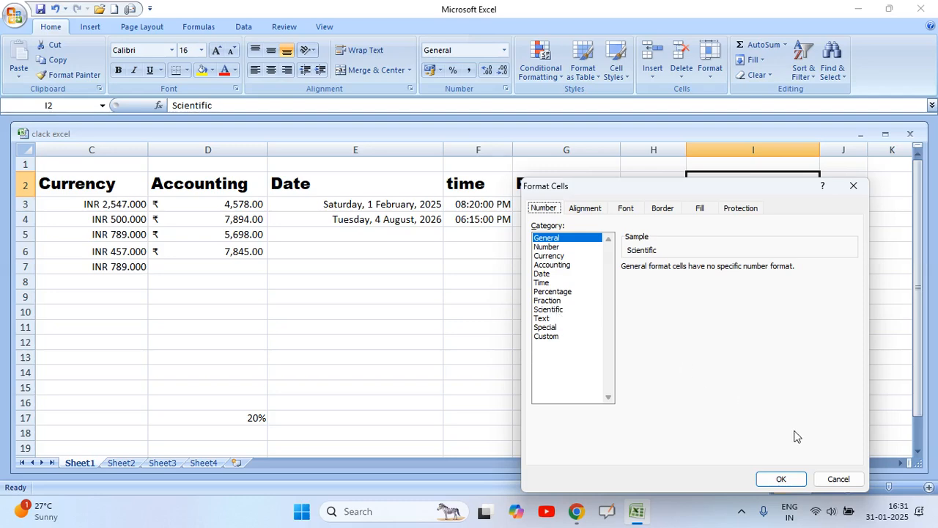
left_click(842, 478)
left_click(714, 269)
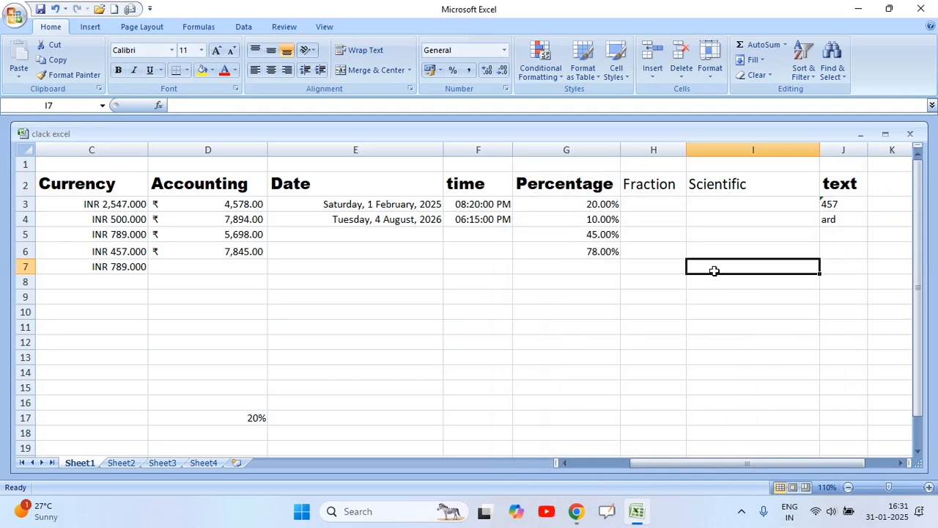
key("Left")
key("Home")
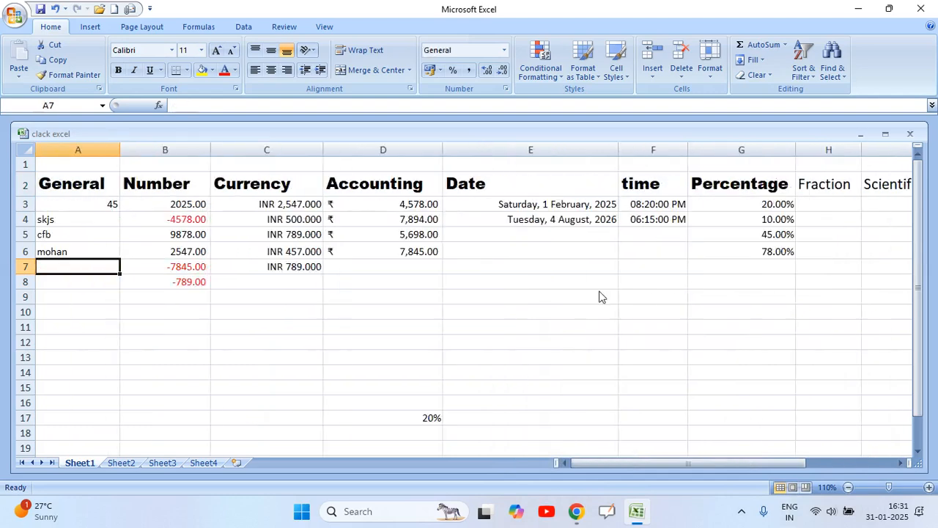